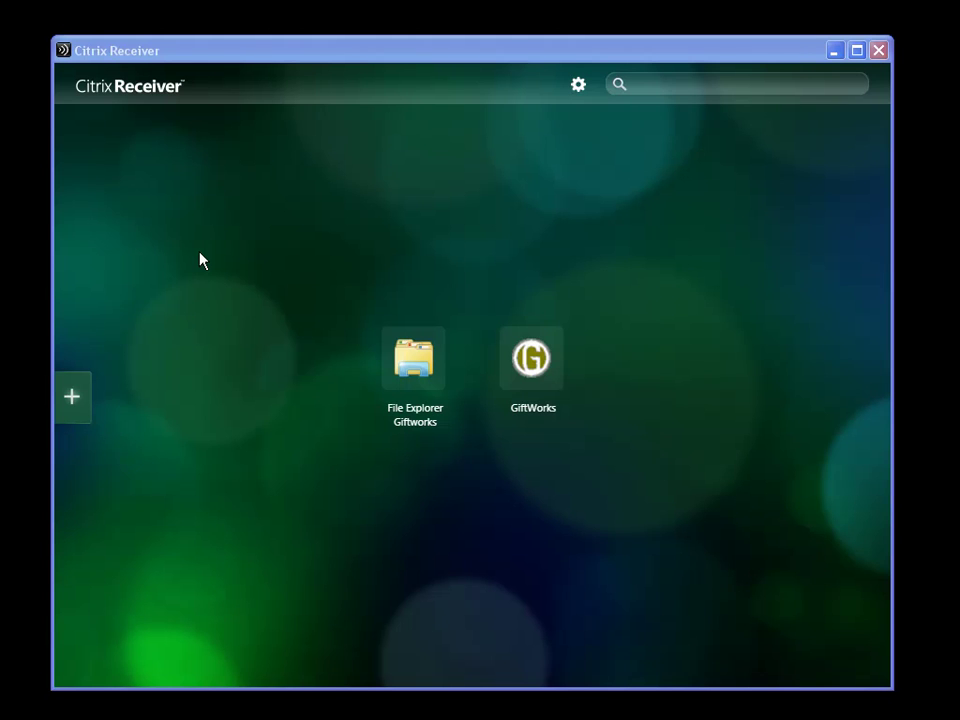
Start the File Explorer Giftworks app in Citrix Receiver to reach My Documents
left_click(415, 371)
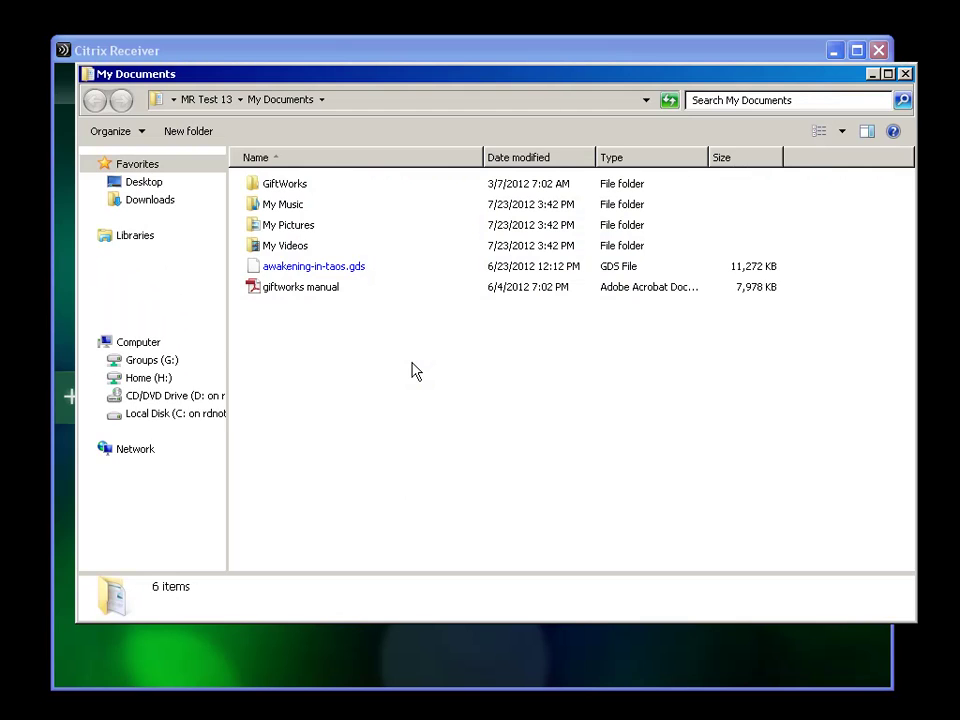
Close Citrix Receiver, nudge My Documents left, and widen its folder tree
left_click(880, 52)
left_click_drag(411, 80, 386, 87)
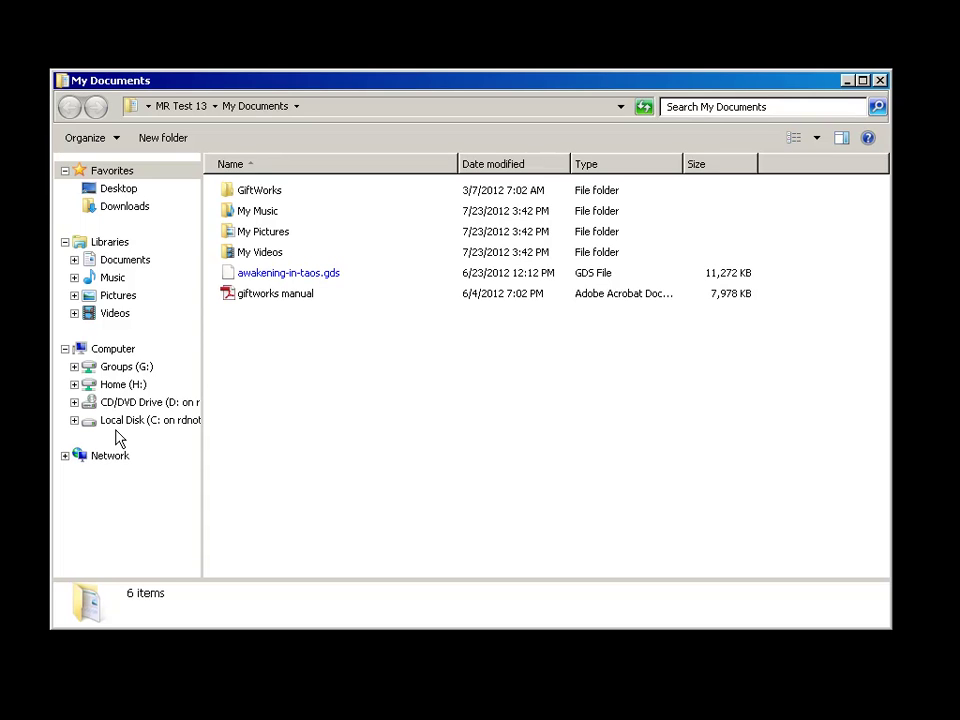
left_click_drag(201, 372, 269, 371)
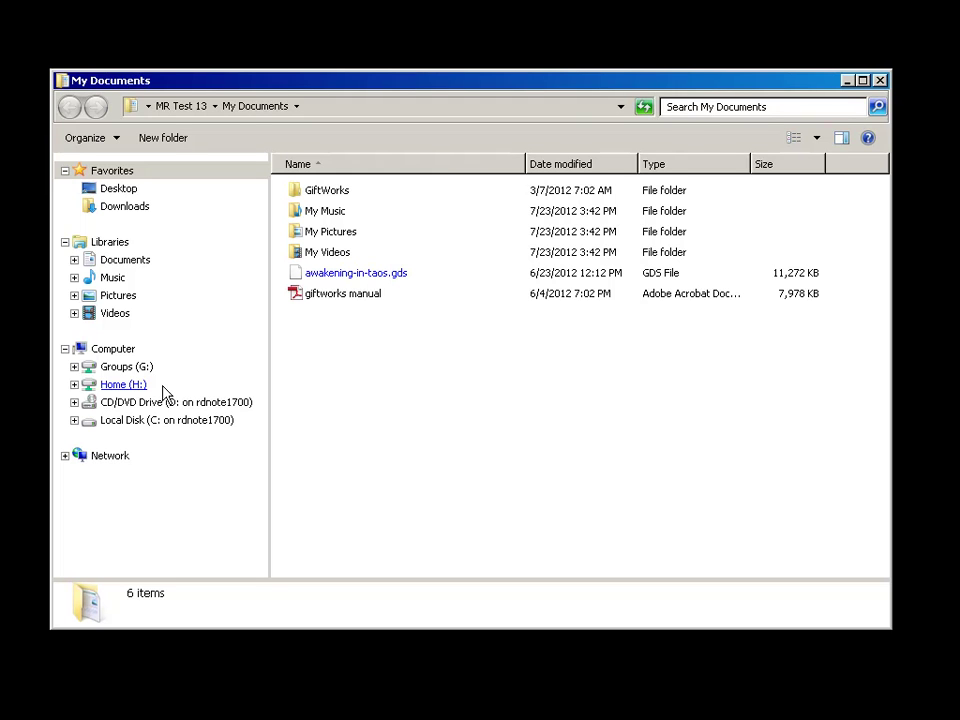
Browse Home (H:) and Groups (G:), then check Local Disk (C:) and CD drive details
left_click(114, 390)
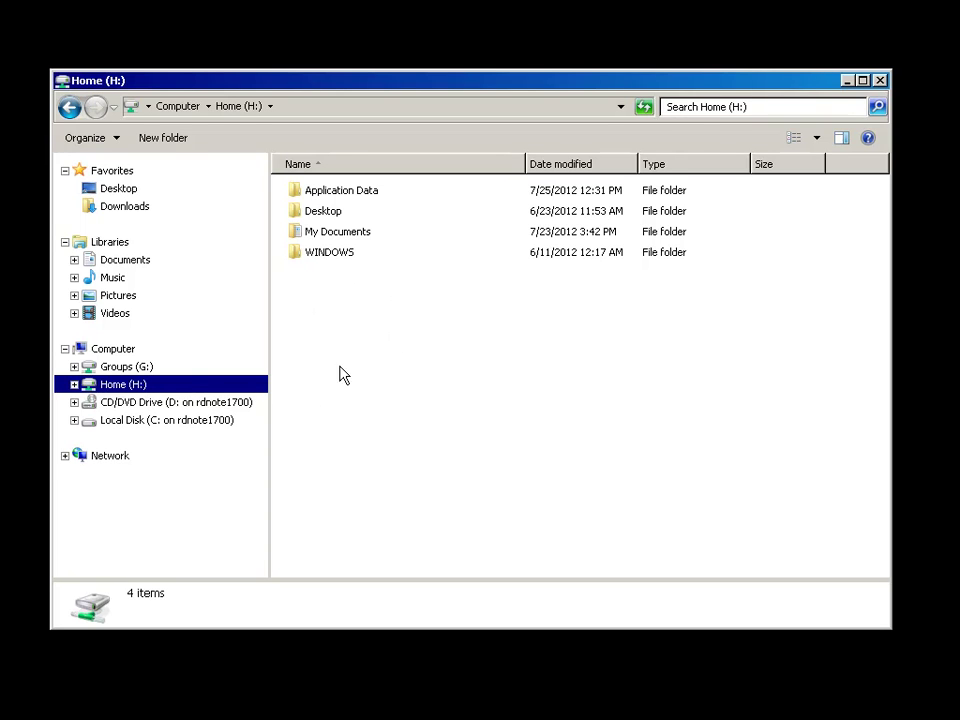
left_click(121, 370)
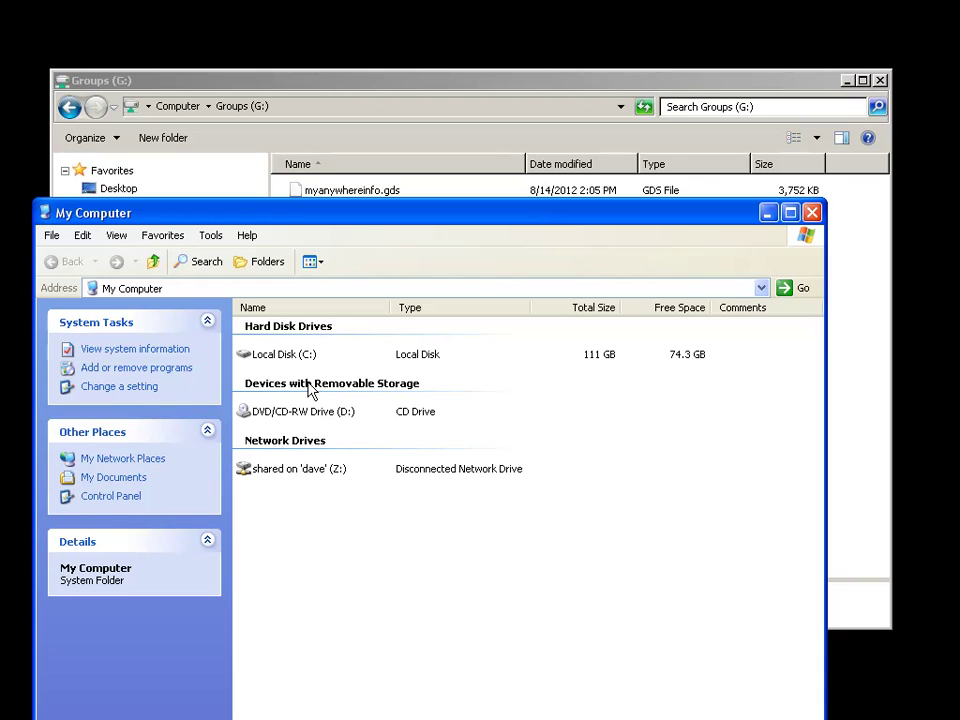
left_click(270, 360)
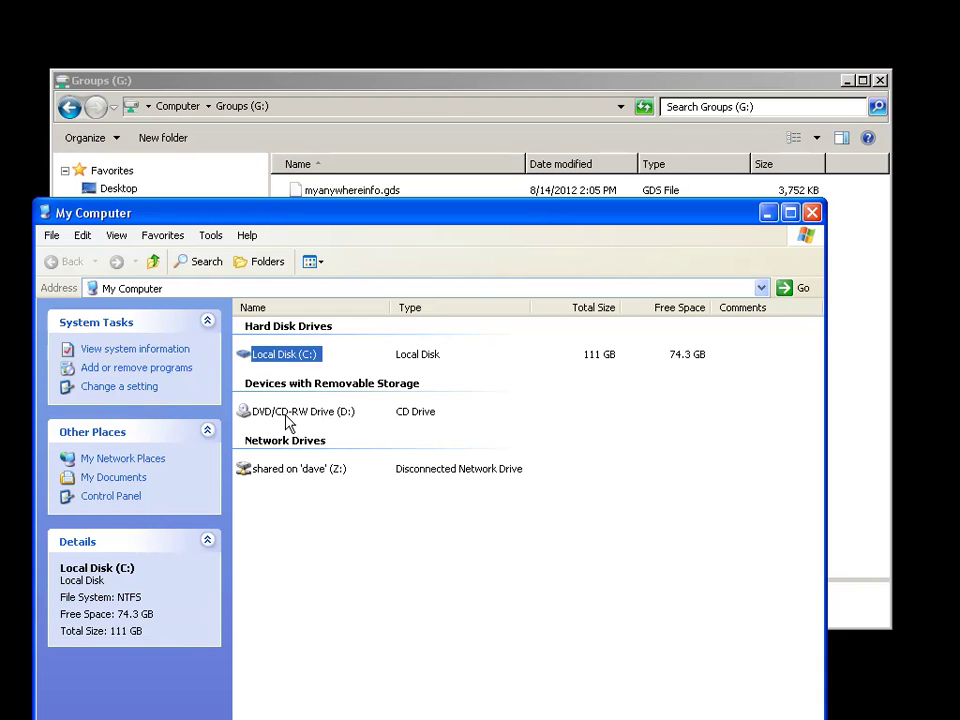
left_click(285, 414)
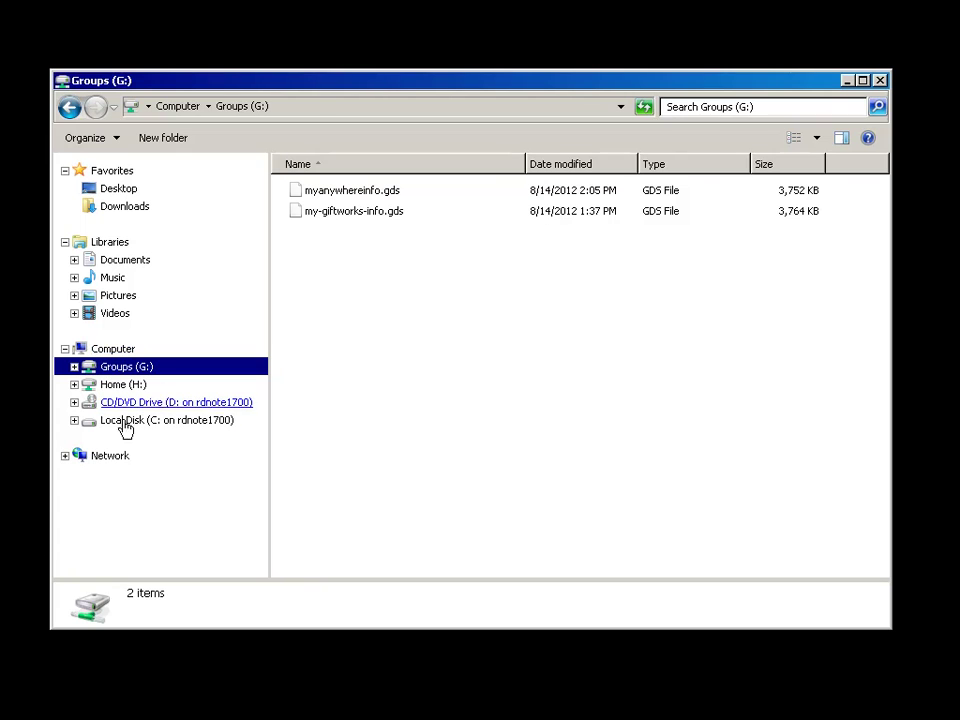
left_click(125, 427)
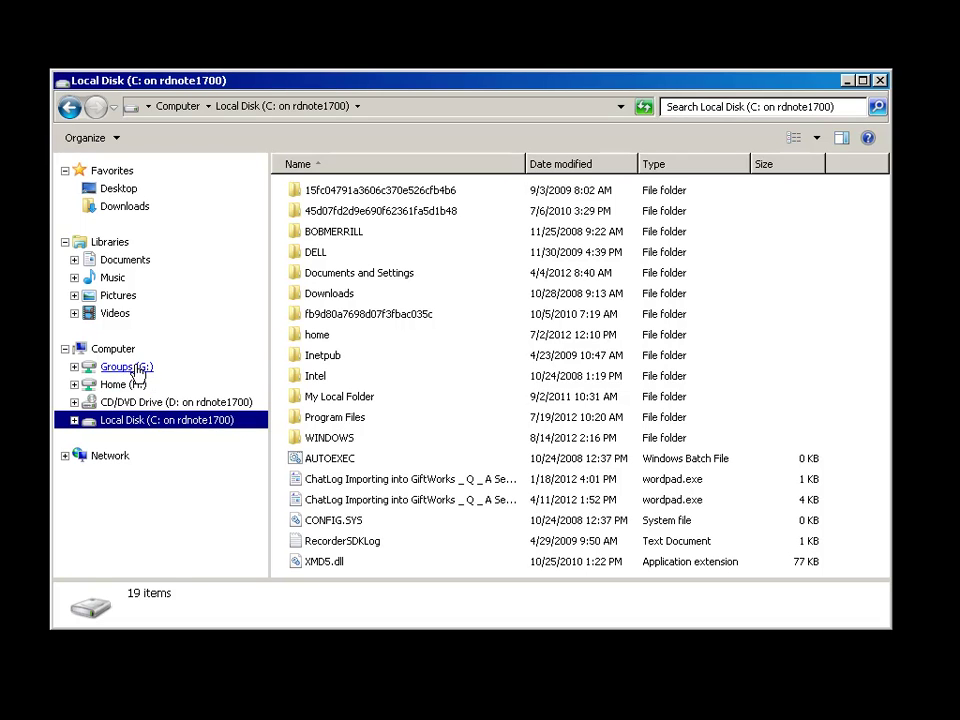
left_click(122, 367)
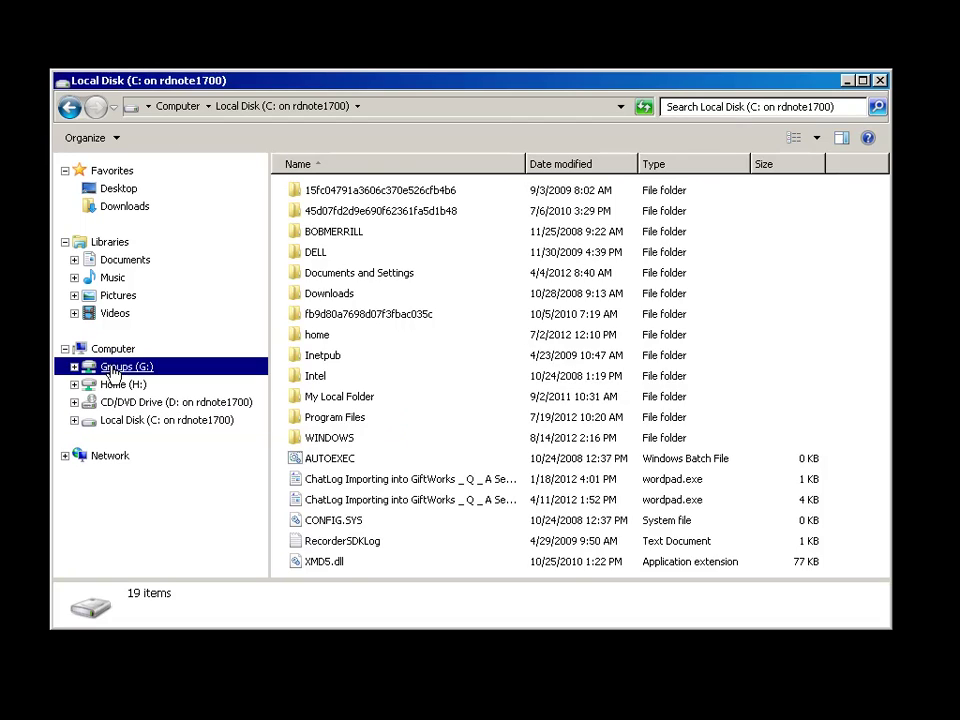
left_click(117, 385)
left_click(118, 368)
left_click(117, 384)
left_click(117, 368)
left_click(117, 385)
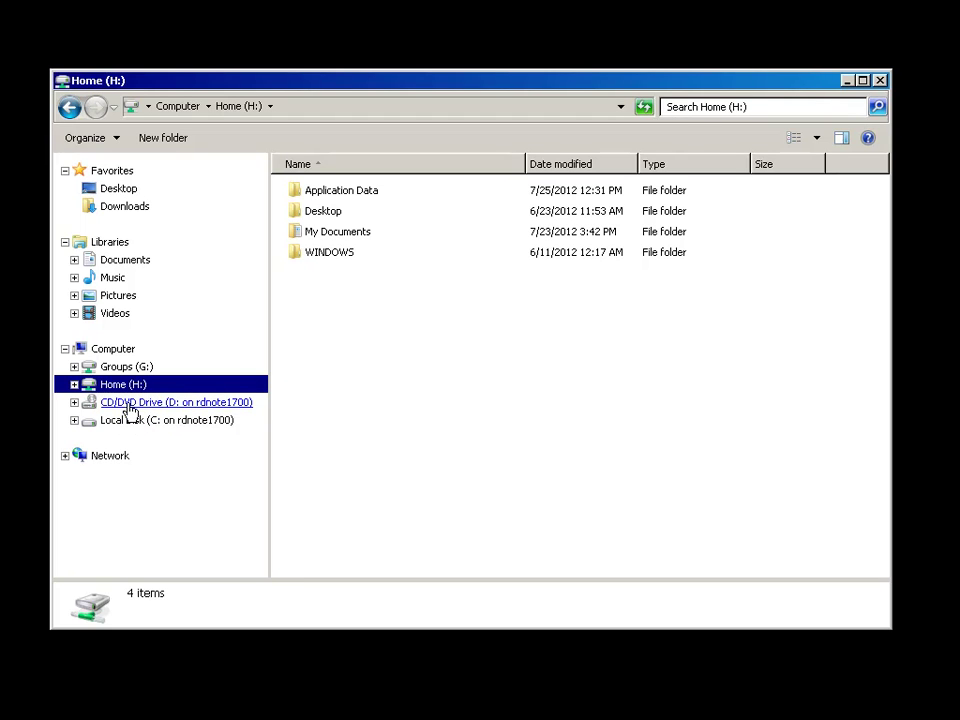
left_click(115, 367)
left_click(116, 386)
left_click(117, 368)
left_click(118, 386)
left_click(110, 368)
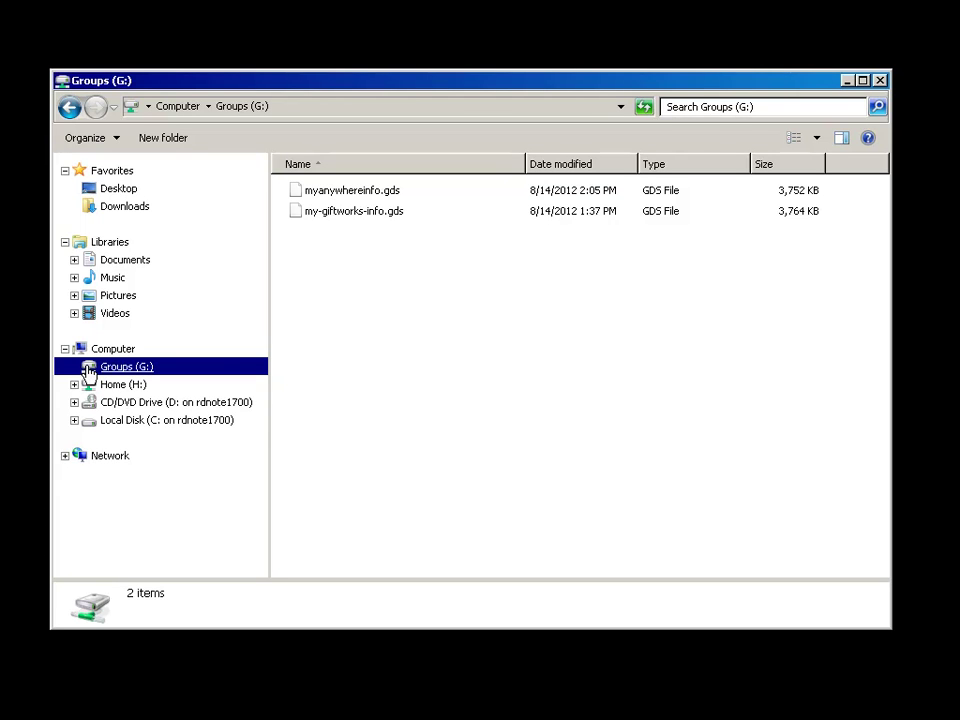
left_click(355, 198)
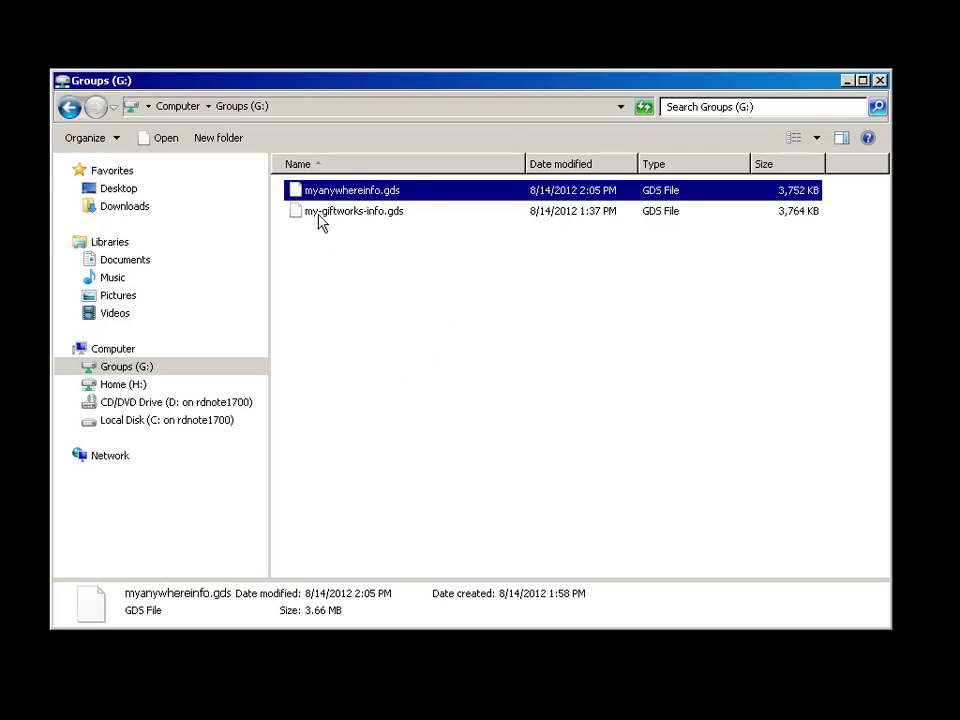
Create a folder named 'Our Orgnaization Information' on Groups (G:) and move Citrix Receiver aside
right_click(313, 253)
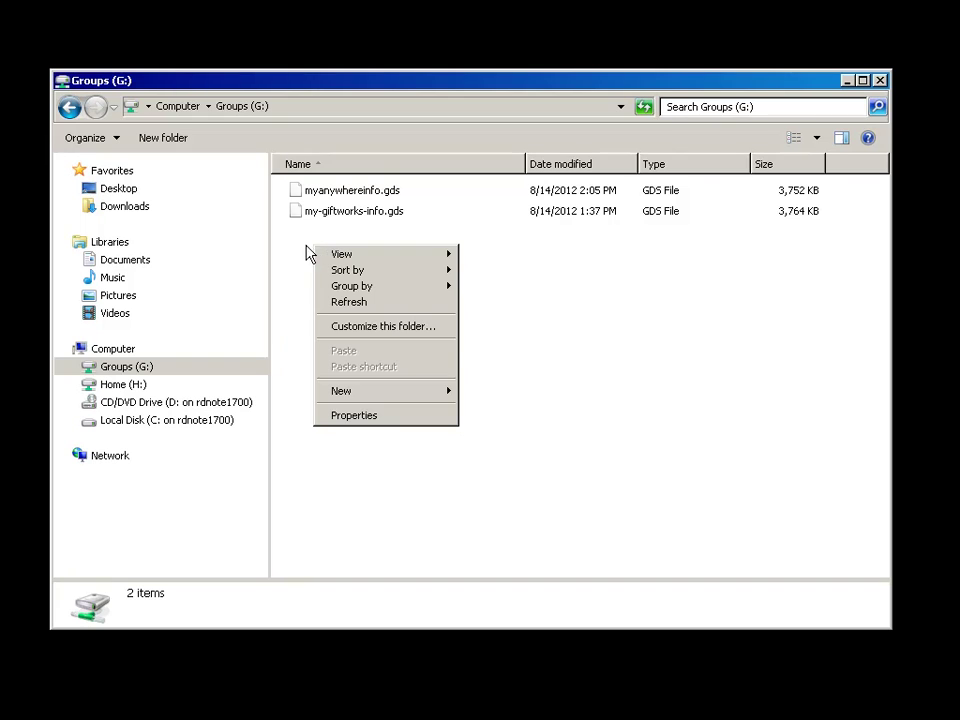
right_click(302, 249)
mouse_move(350, 394)
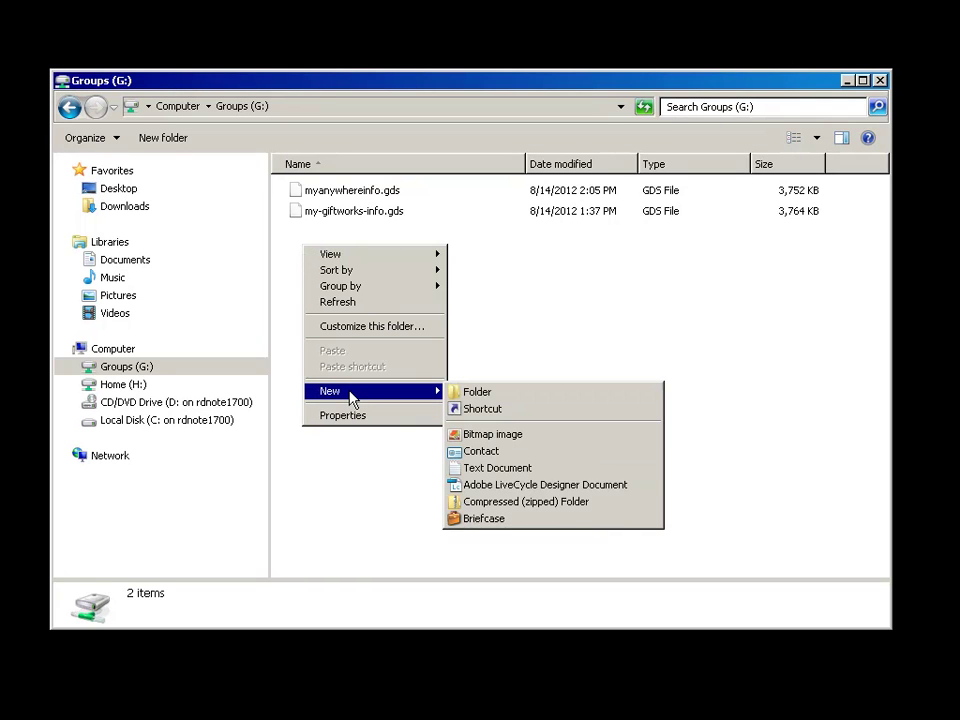
left_click(477, 392)
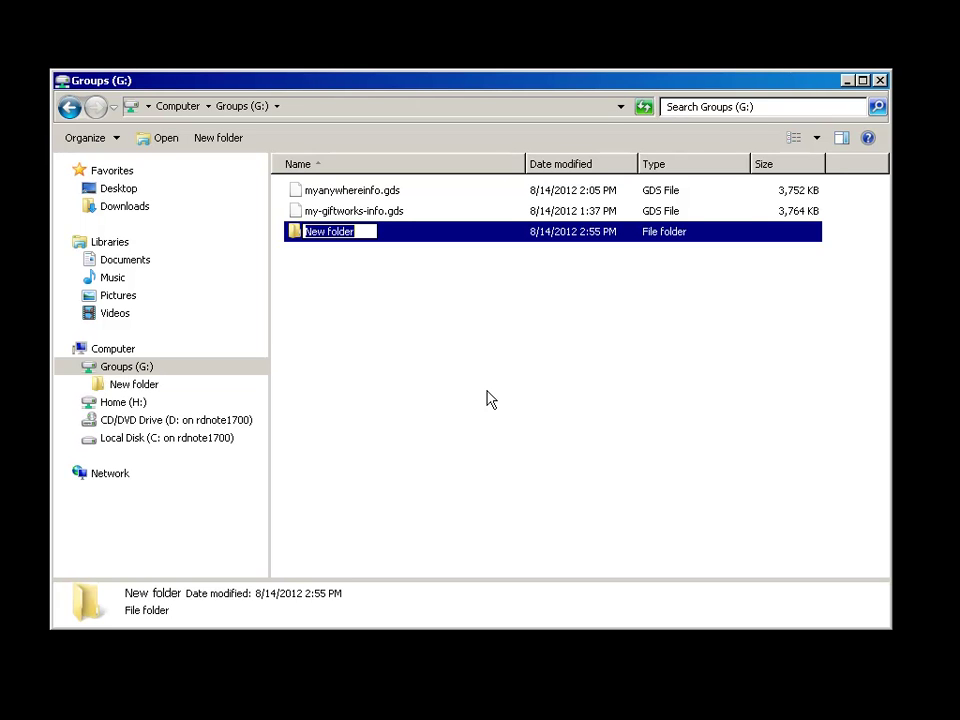
type("Our")
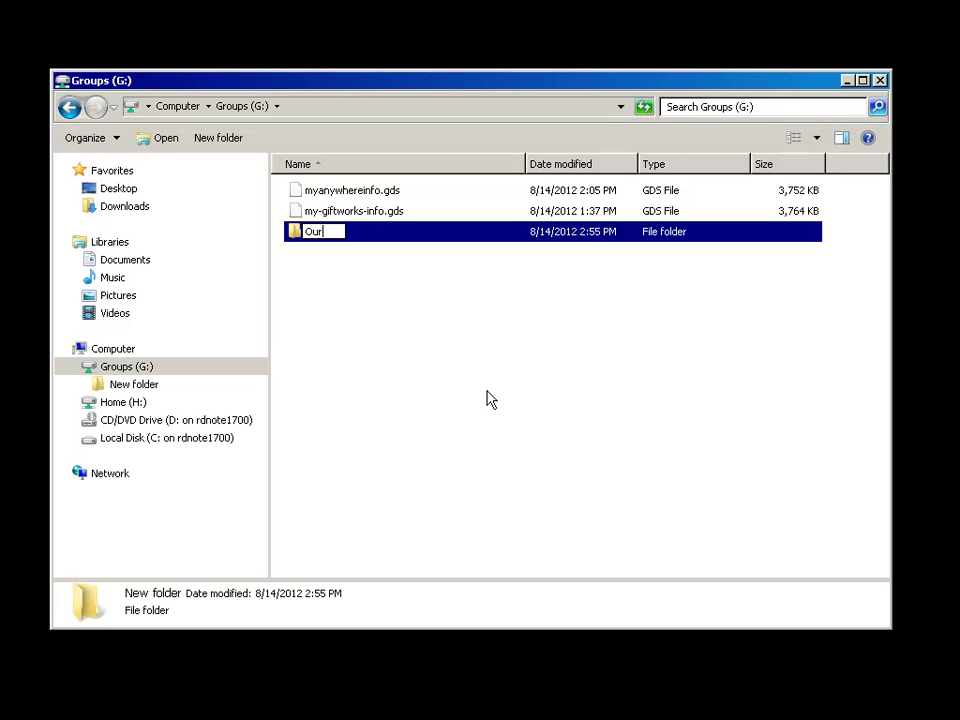
type(" Orgnaization")
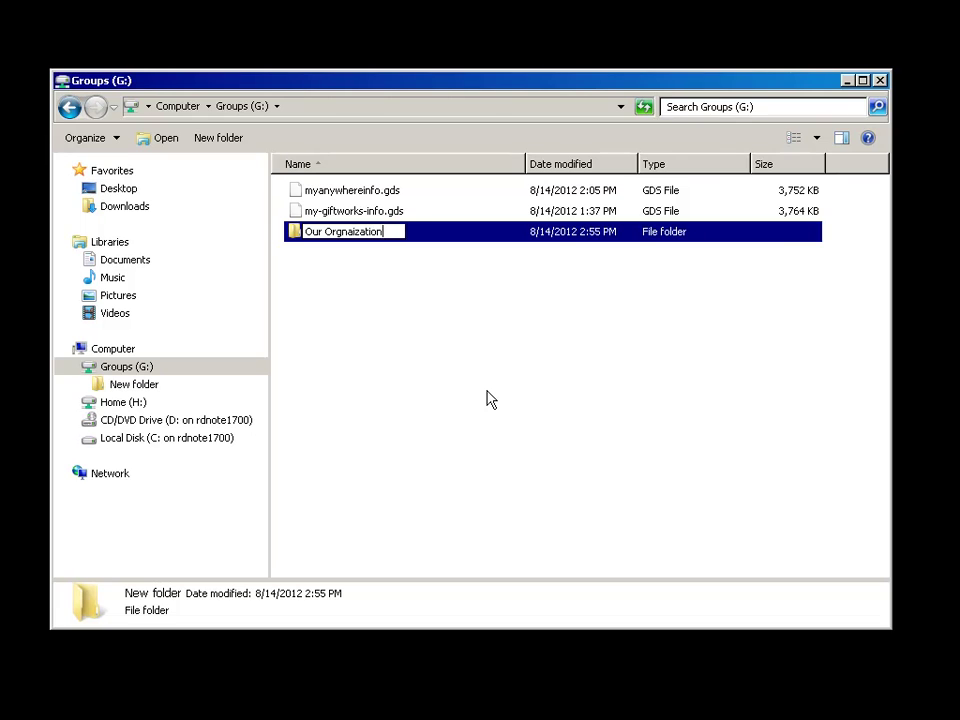
type(" Information")
key("Return")
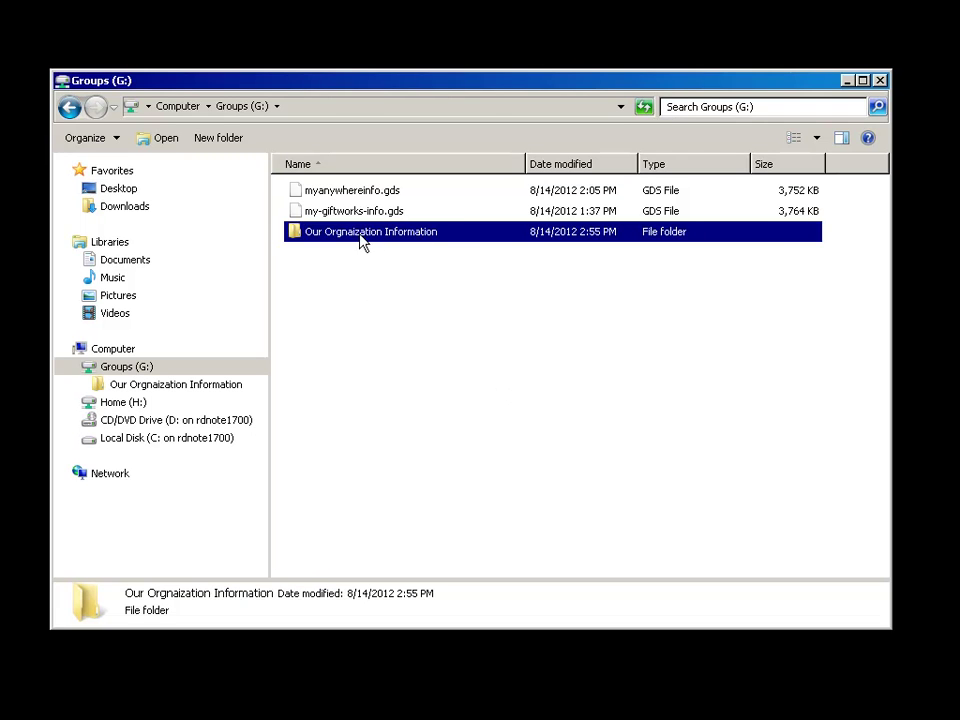
left_click(357, 195)
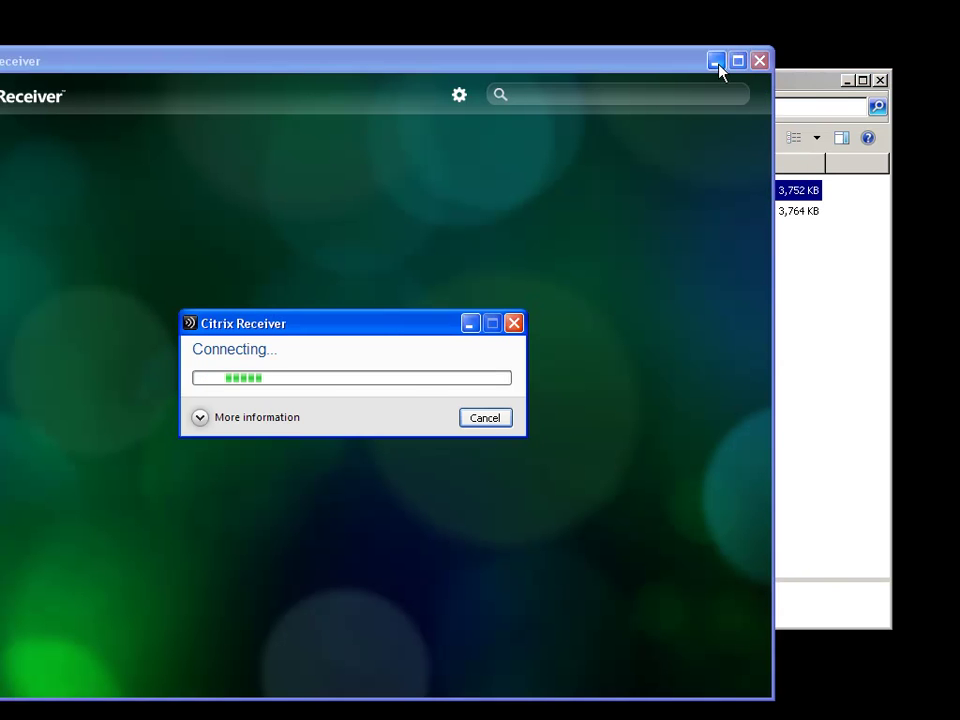
left_click(715, 62)
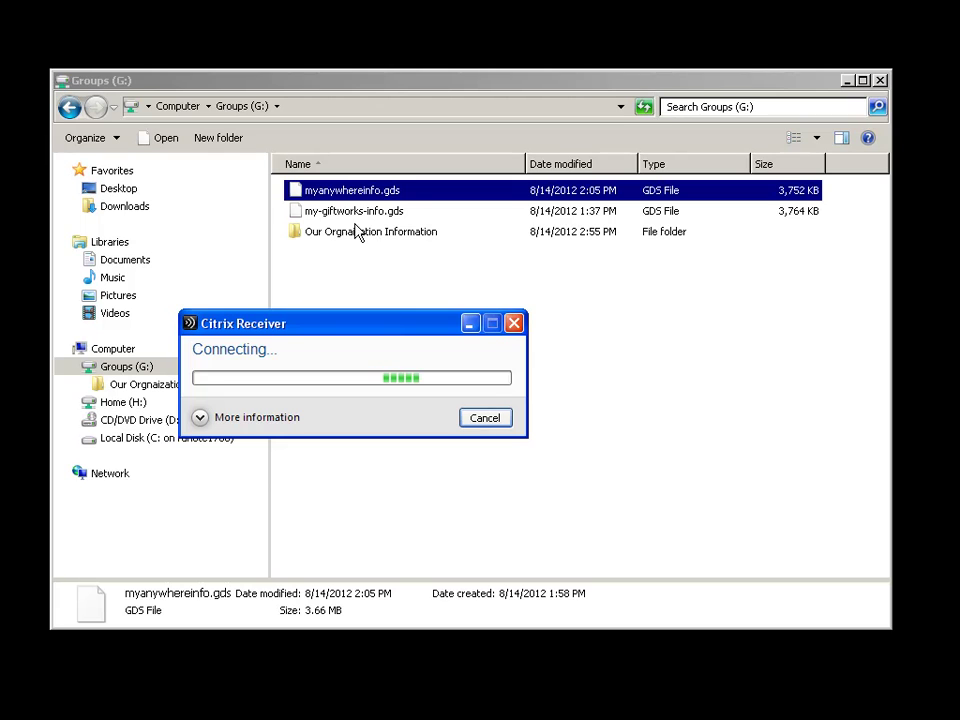
Move the Explorer window aside and choose Create a new database from the sign-in Options
left_click_drag(398, 90, 281, 101)
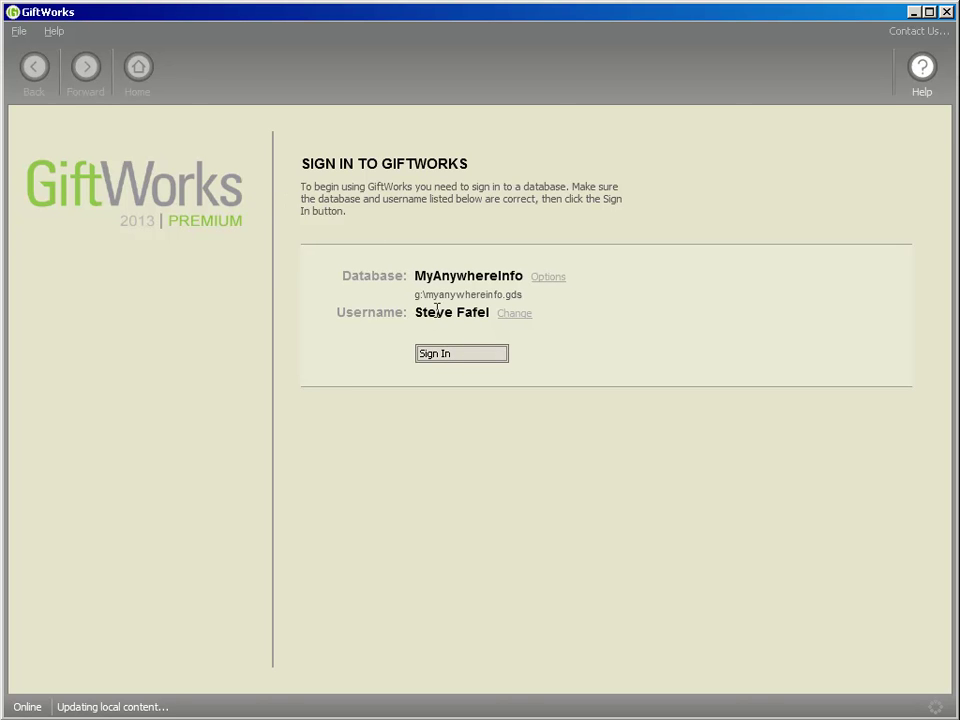
left_click(550, 278)
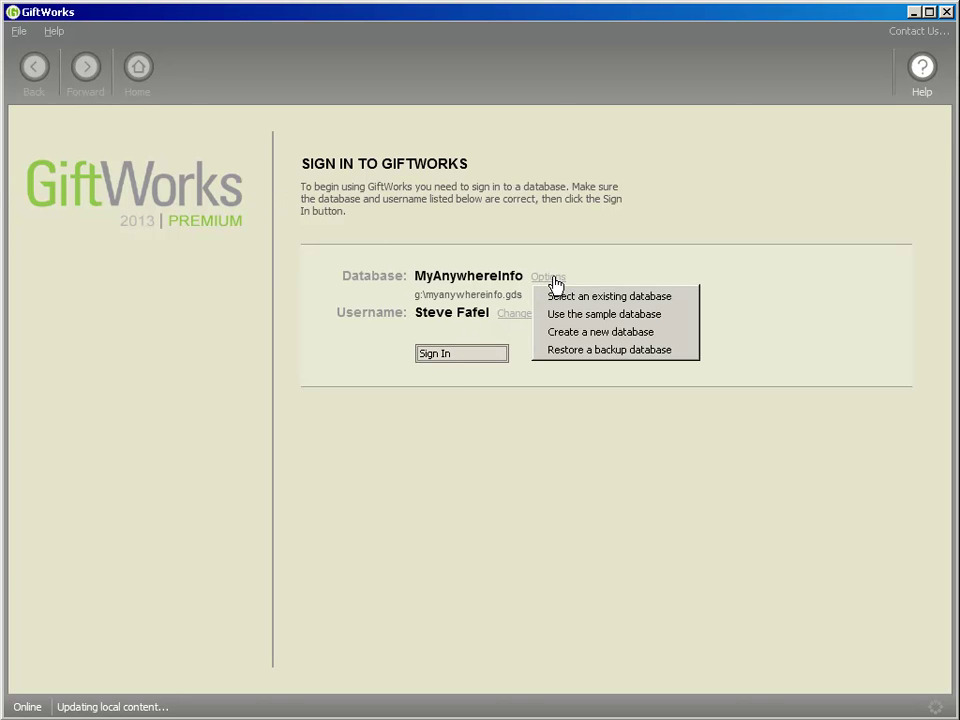
left_click(590, 346)
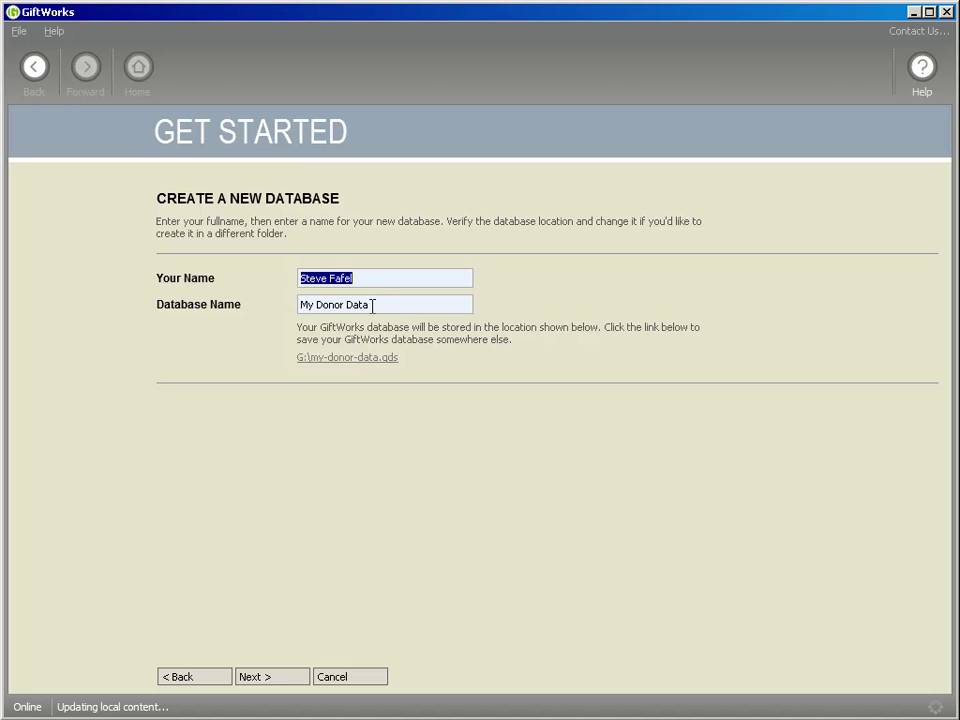
Name the new database TestGiftWorks and browse the drives for its storage location
left_click(306, 304)
type("Test")
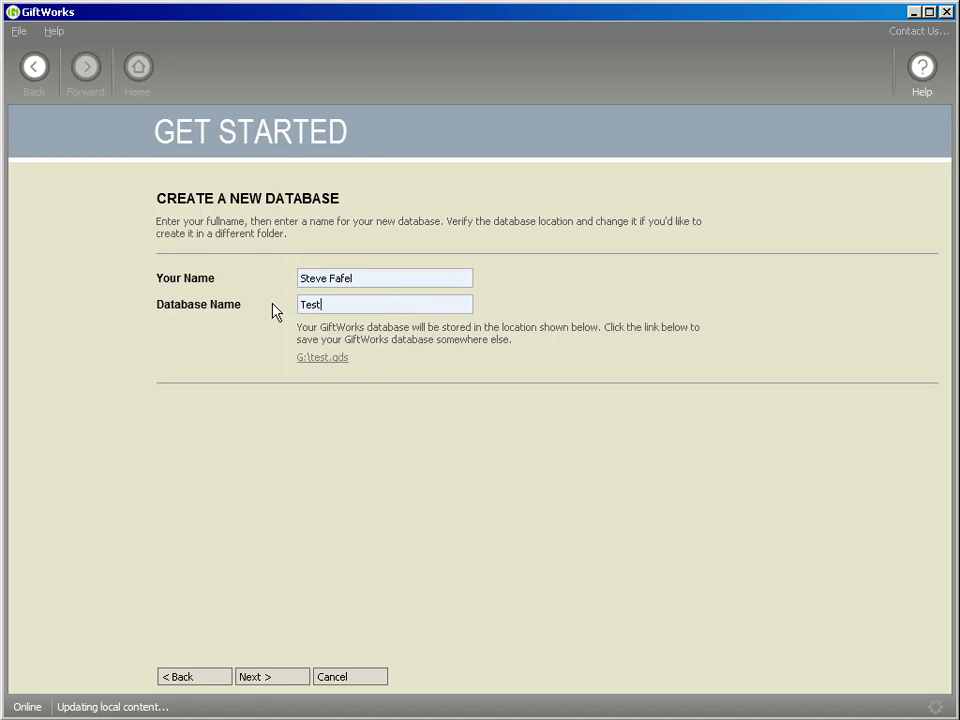
type("GiftWorks")
left_click(334, 358)
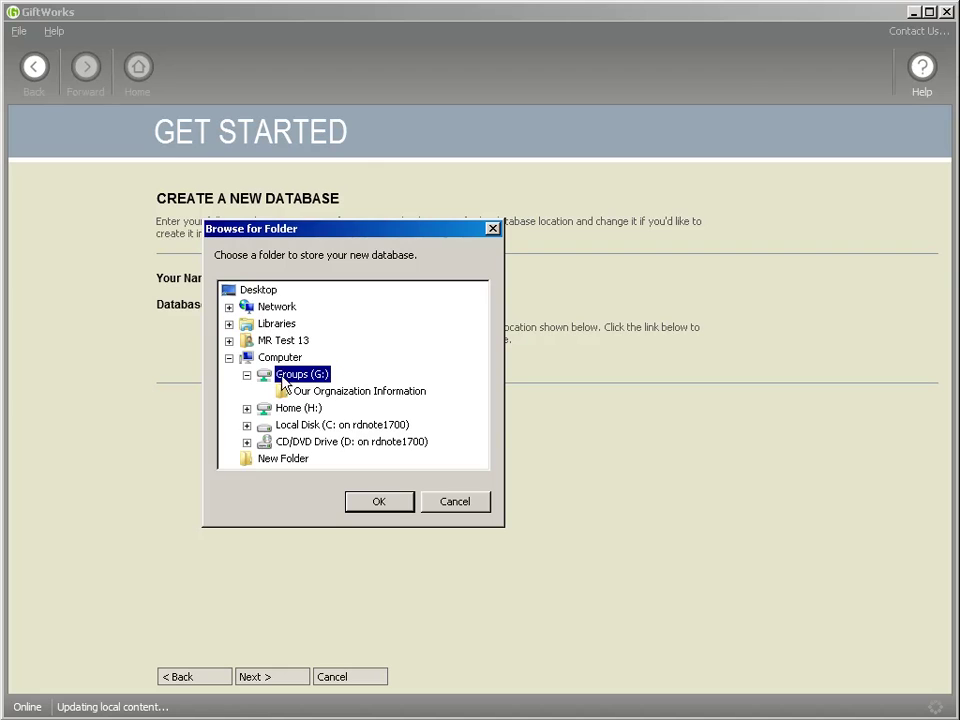
left_click(331, 441)
left_click(300, 426)
left_click(299, 442)
left_click(288, 426)
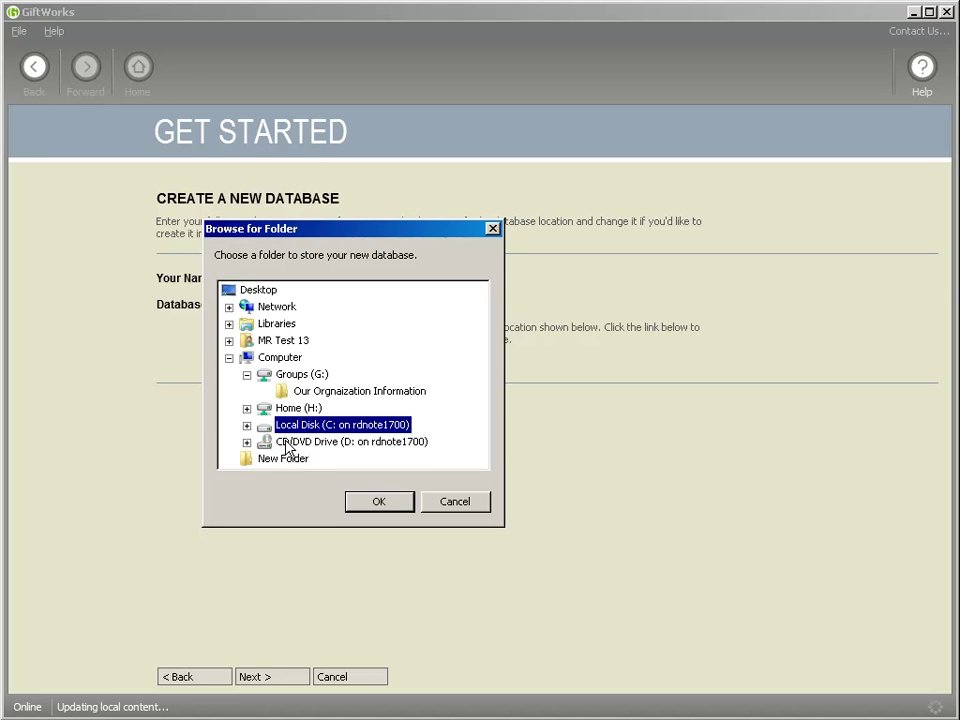
Move the folder chooser aside and switch between Local Disk (C:) and the D: drive
left_click_drag(350, 238, 601, 187)
left_click(540, 392)
key("Up")
key("Down")
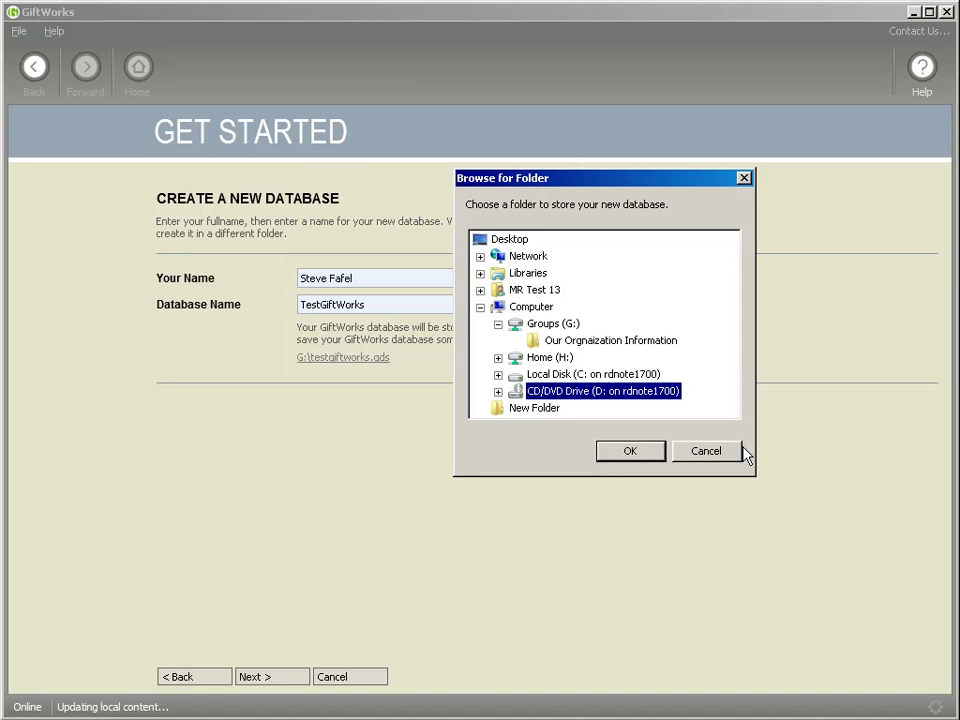
key("Up")
key("Down")
key("Up")
key("Down")
left_click(560, 376)
left_click(546, 391)
left_click(566, 378)
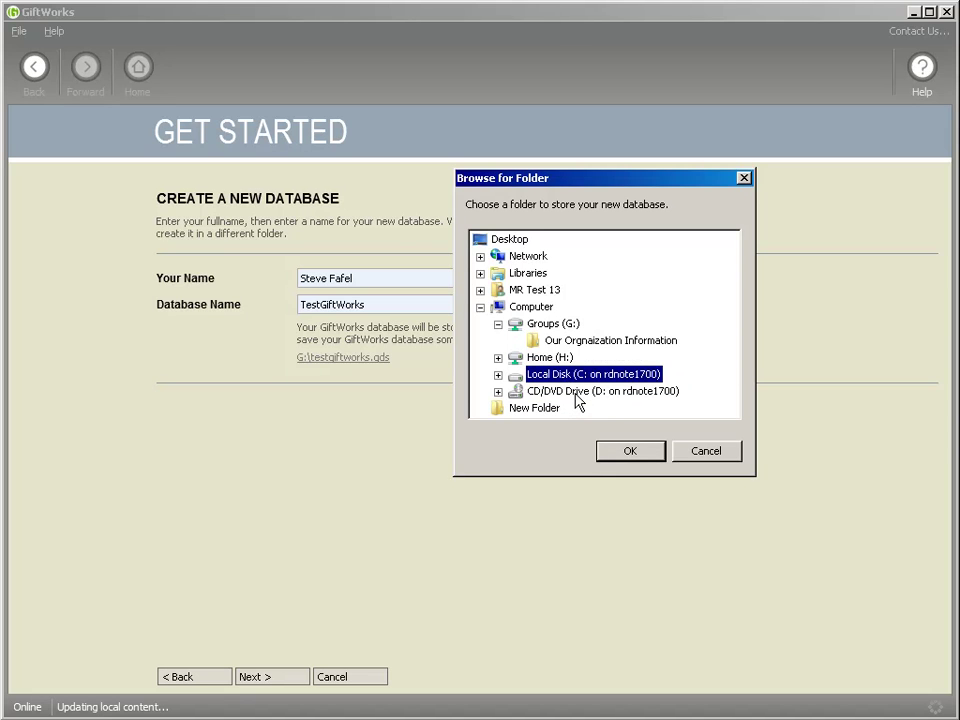
left_click(571, 390)
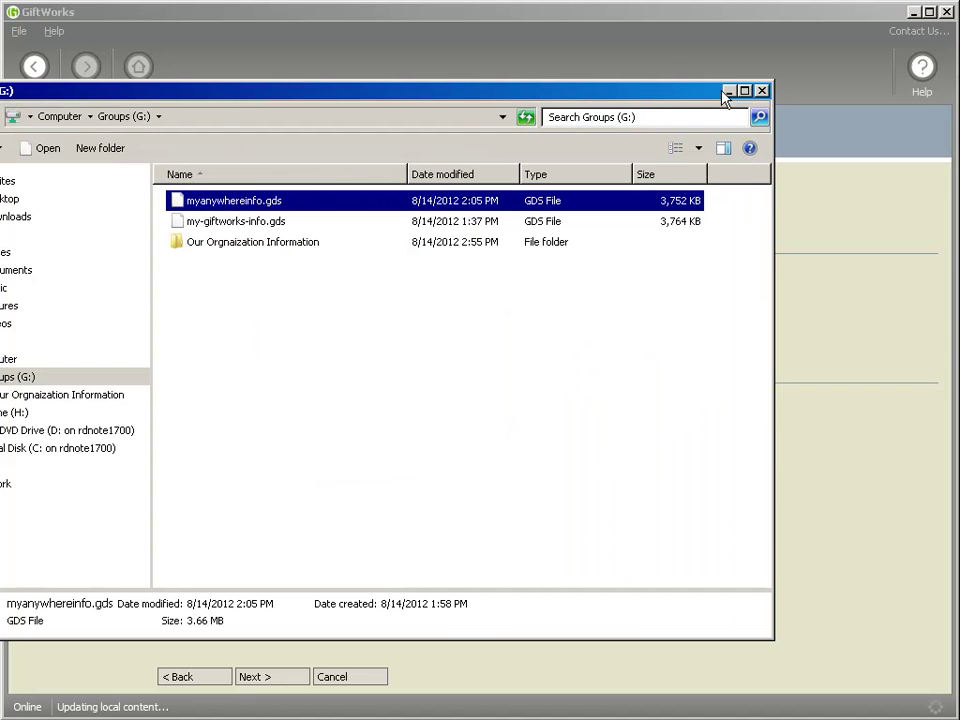
Set G:\Our Orgnaization Information as the database folder and confirm it
left_click(729, 92)
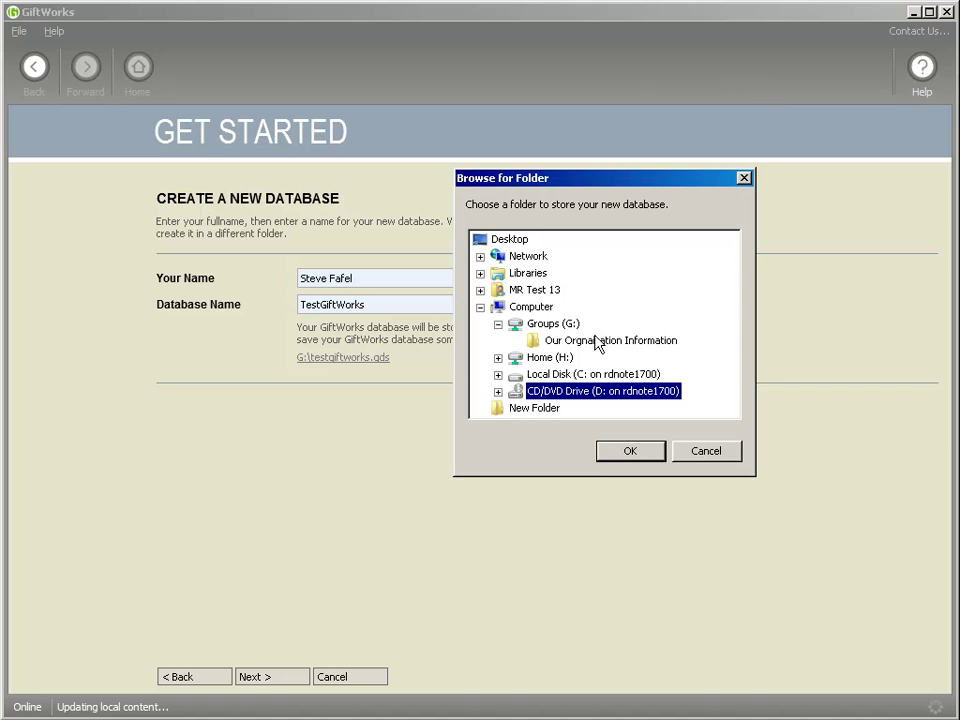
left_click(538, 343)
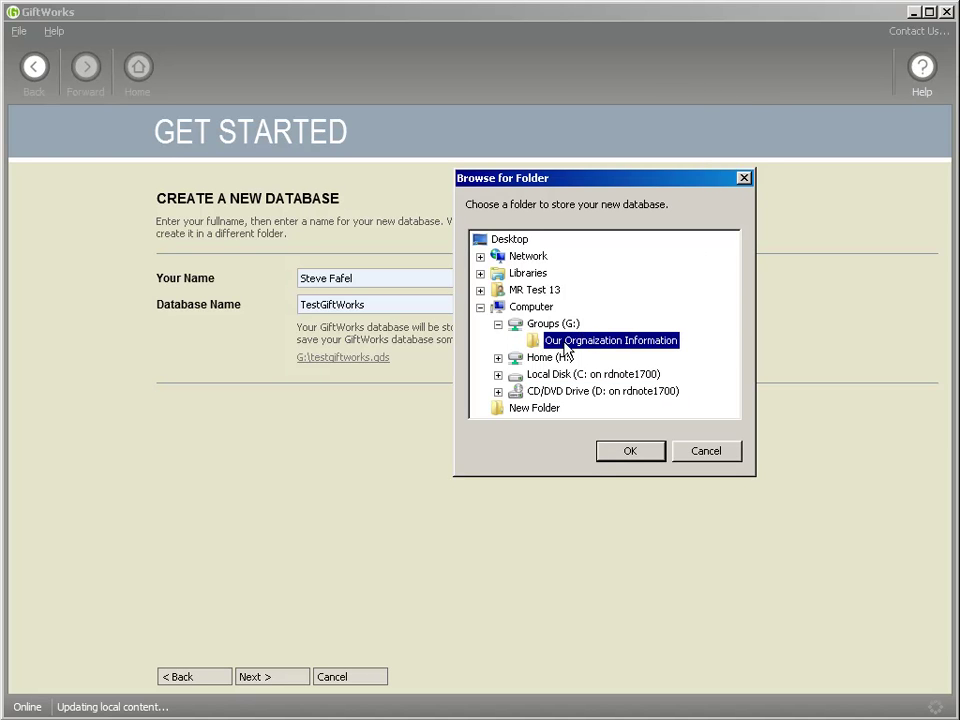
left_click(628, 450)
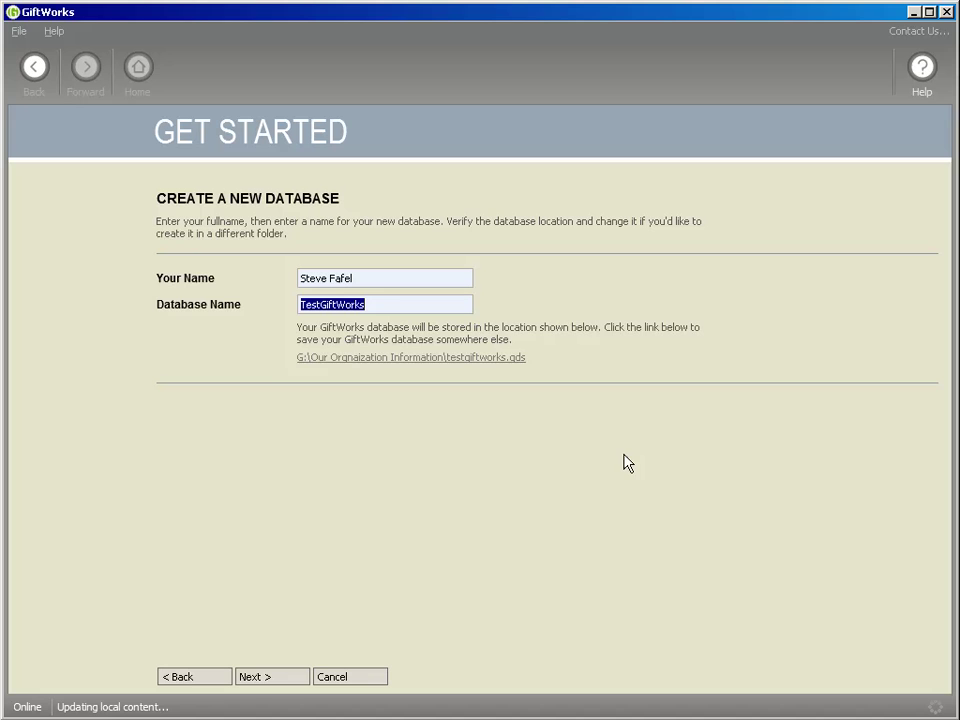
Finish creating the TestGiftWorks database and bring the Groups (G:) window fully into view
left_click(283, 680)
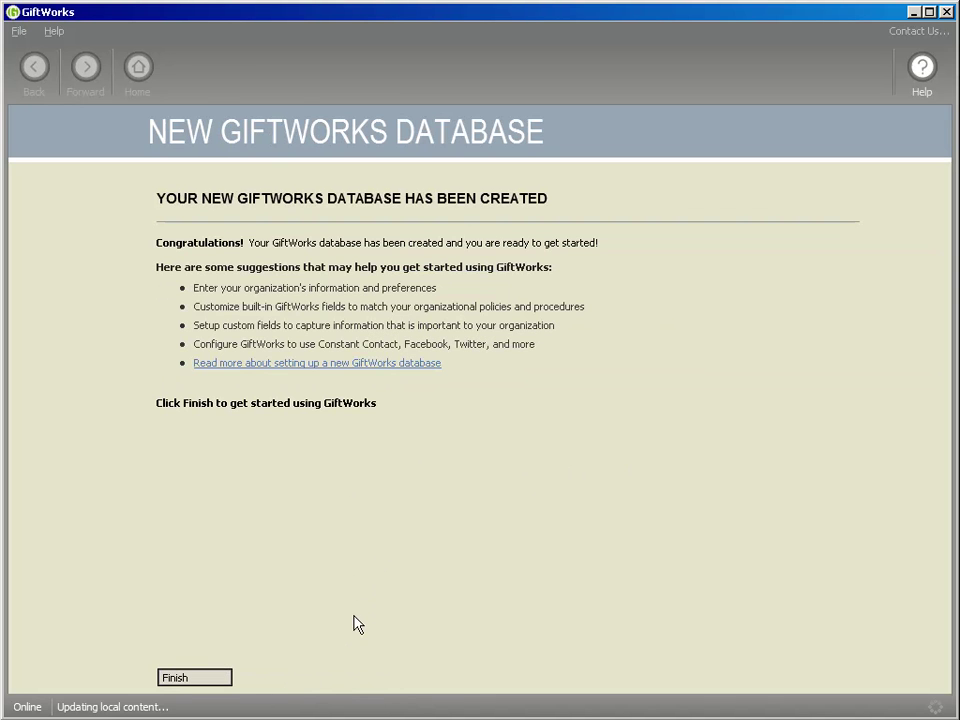
left_click(200, 684)
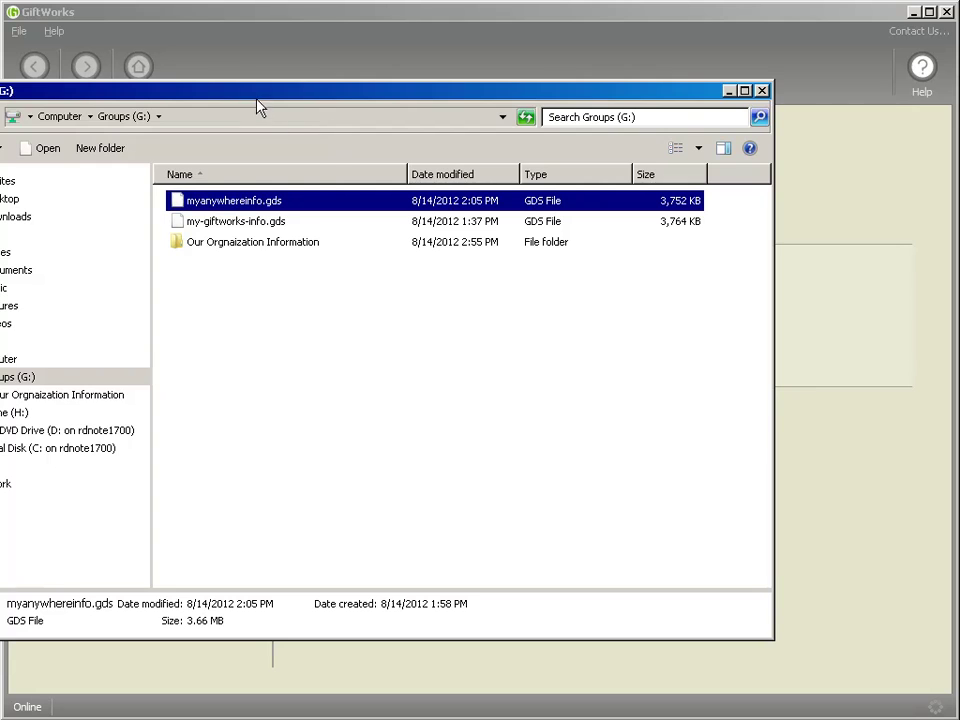
left_click_drag(257, 99, 405, 84)
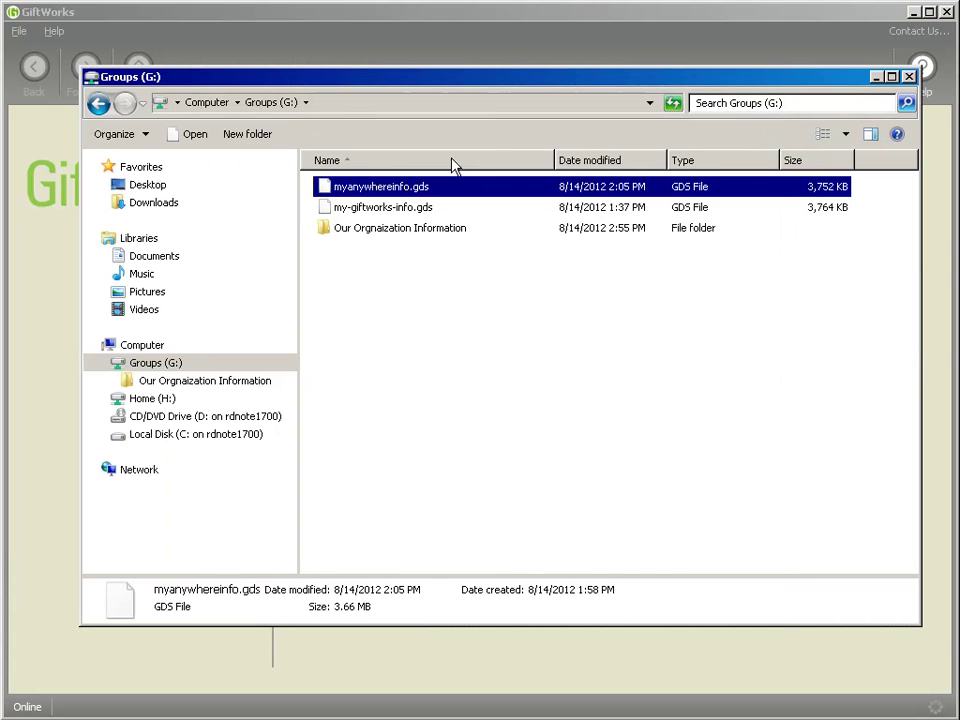
Check testgiftworks.gds inside Our Orgnaization Information, then close the Explorer window
double_click(331, 230)
left_click(366, 195)
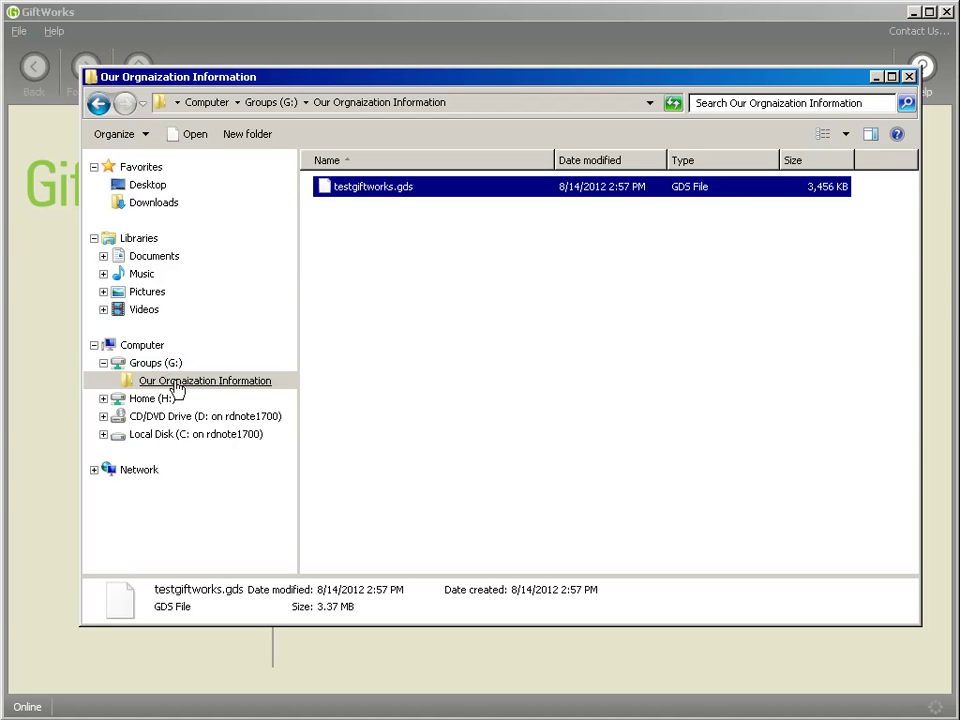
left_click(877, 78)
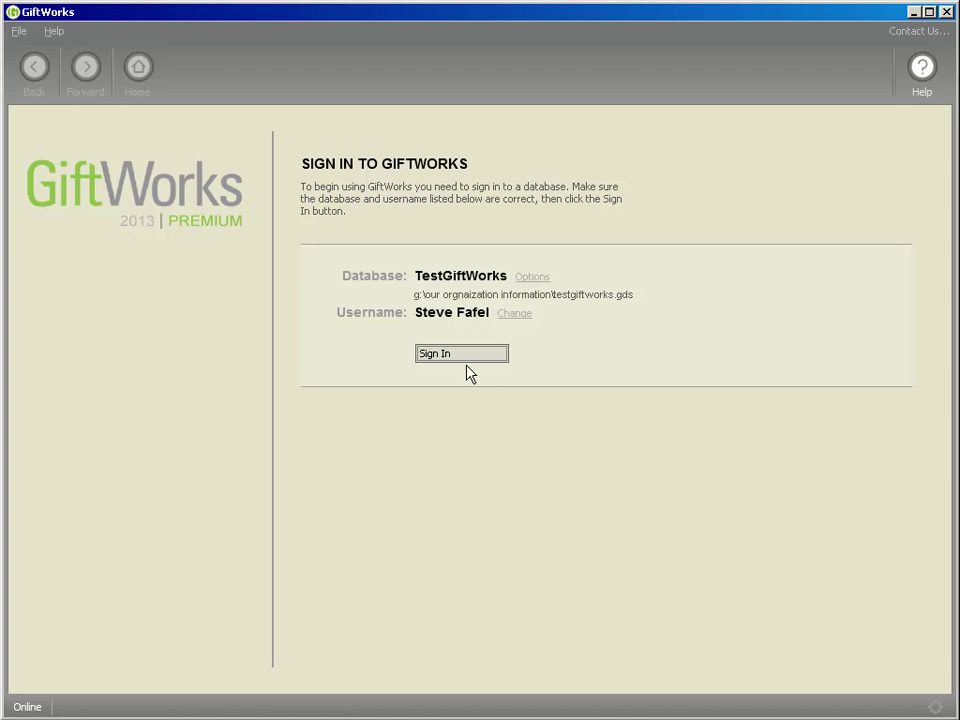
Clear the database path selection and choose Select an existing database from Options
left_click_drag(416, 296, 617, 398)
left_click(327, 344)
left_click(530, 276)
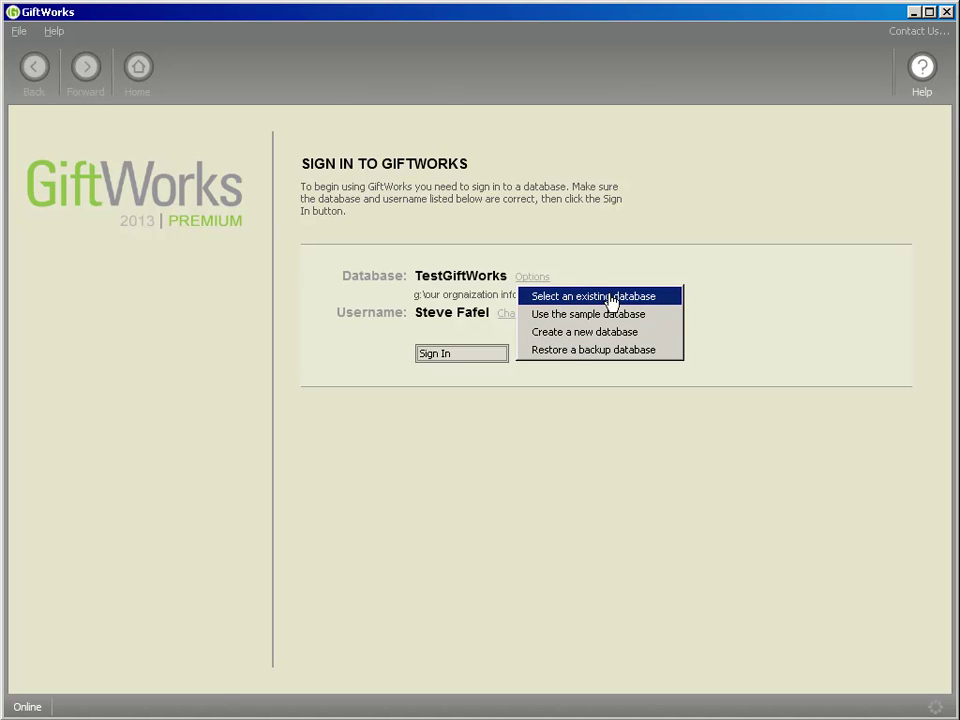
left_click(607, 298)
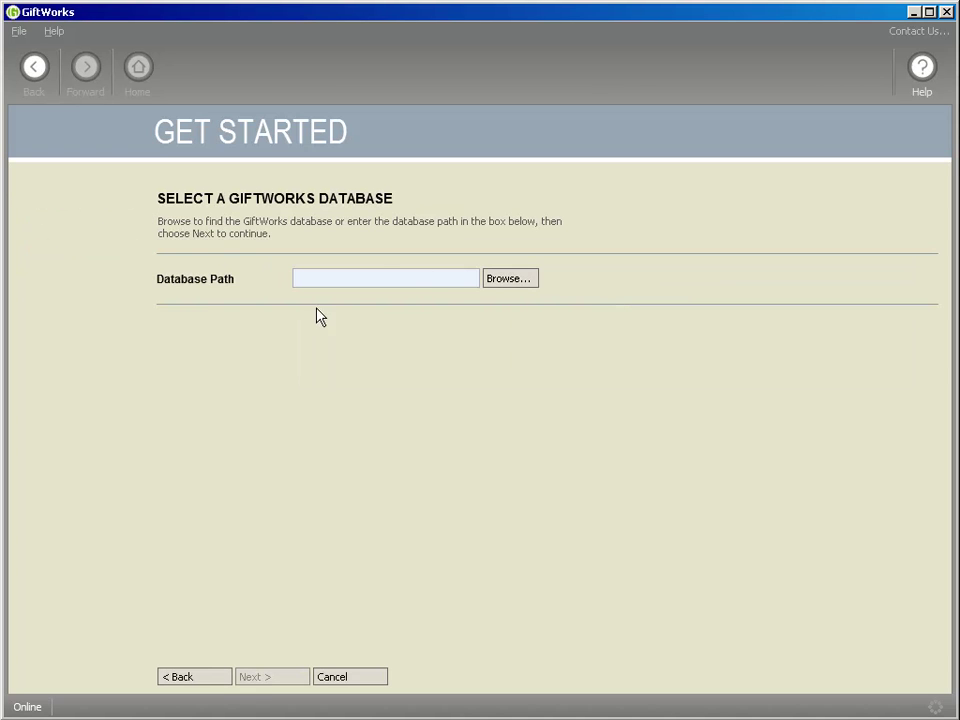
Open G:\Our Orgnaization Information\testgiftworks.gds and confirm its database user
left_click(511, 285)
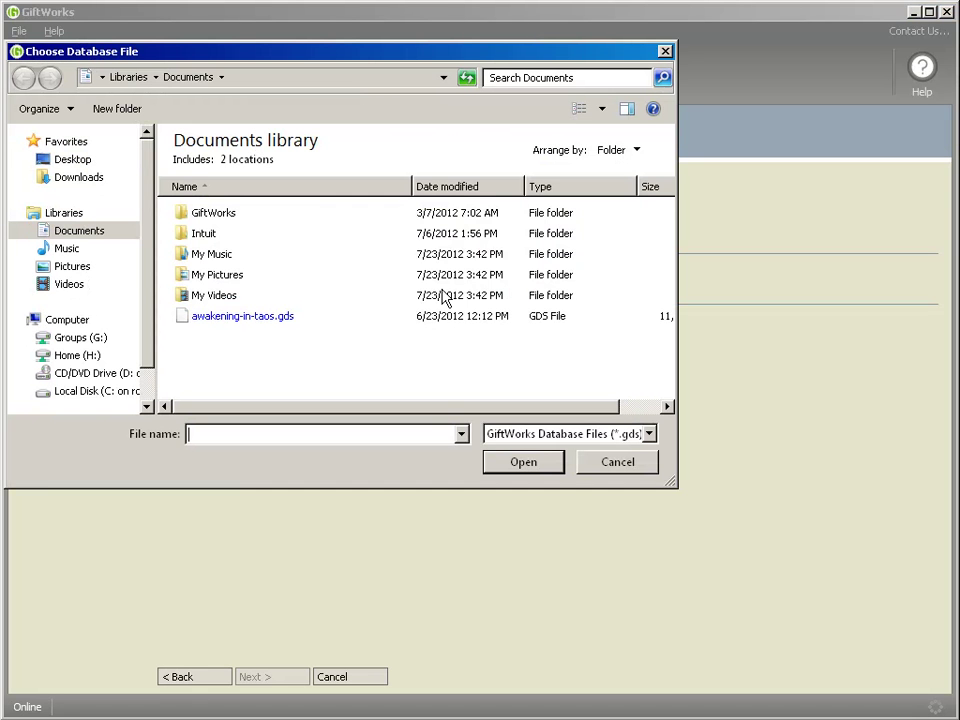
left_click(79, 340)
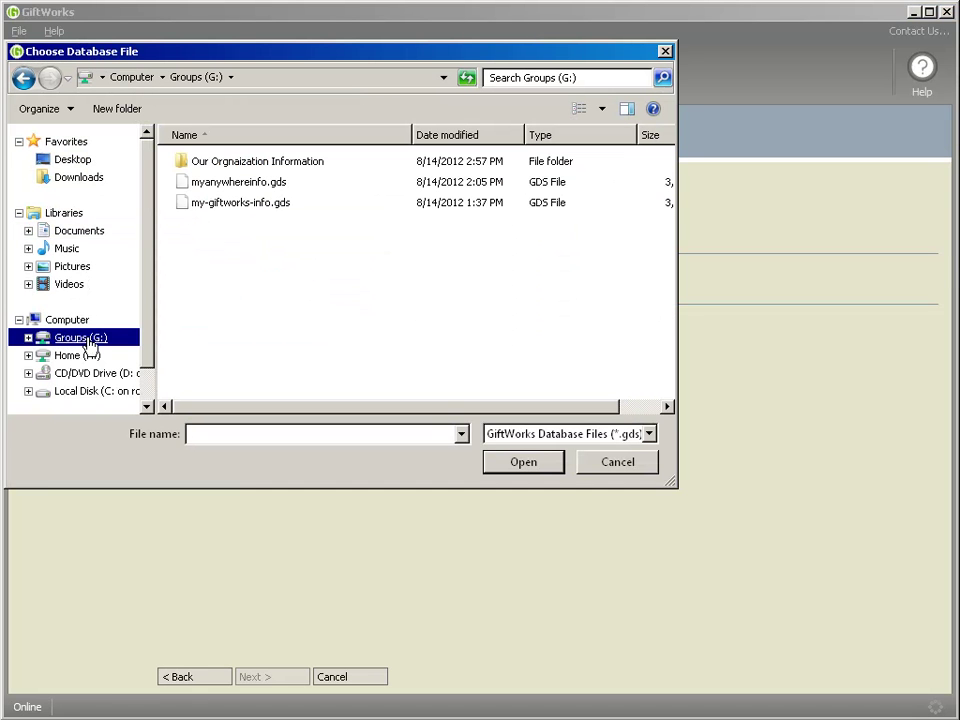
double_click(214, 165)
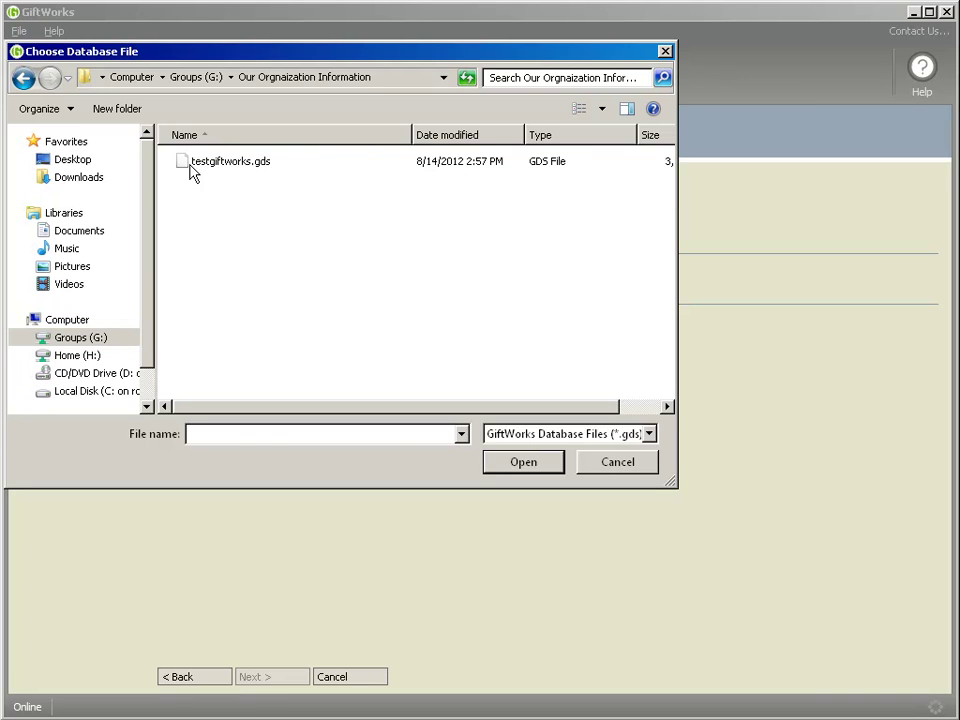
left_click(200, 170)
left_click(518, 464)
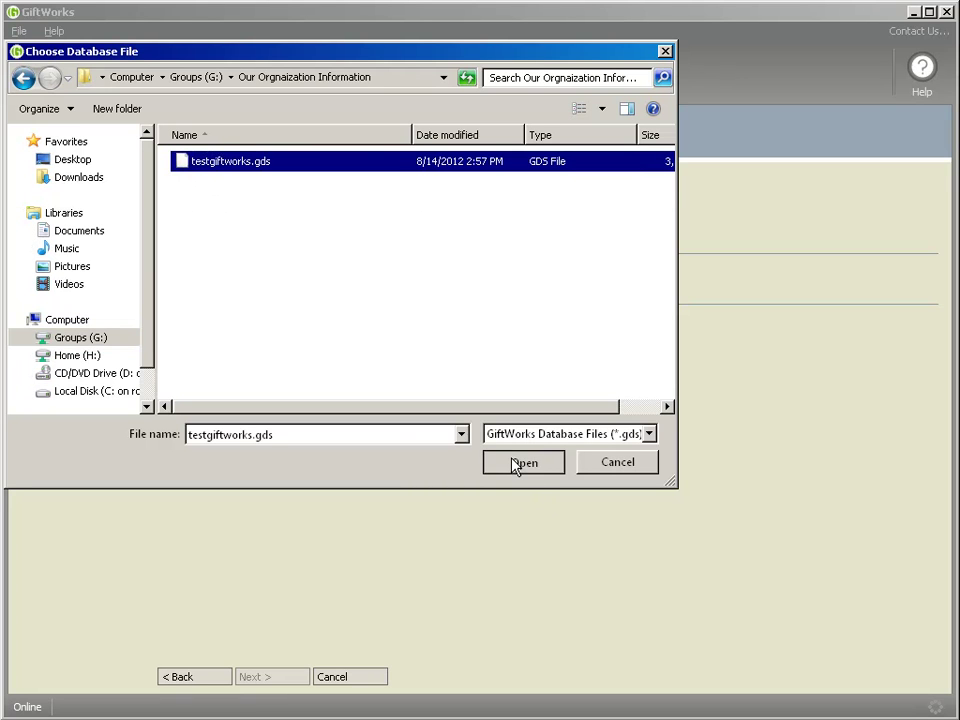
left_click(268, 678)
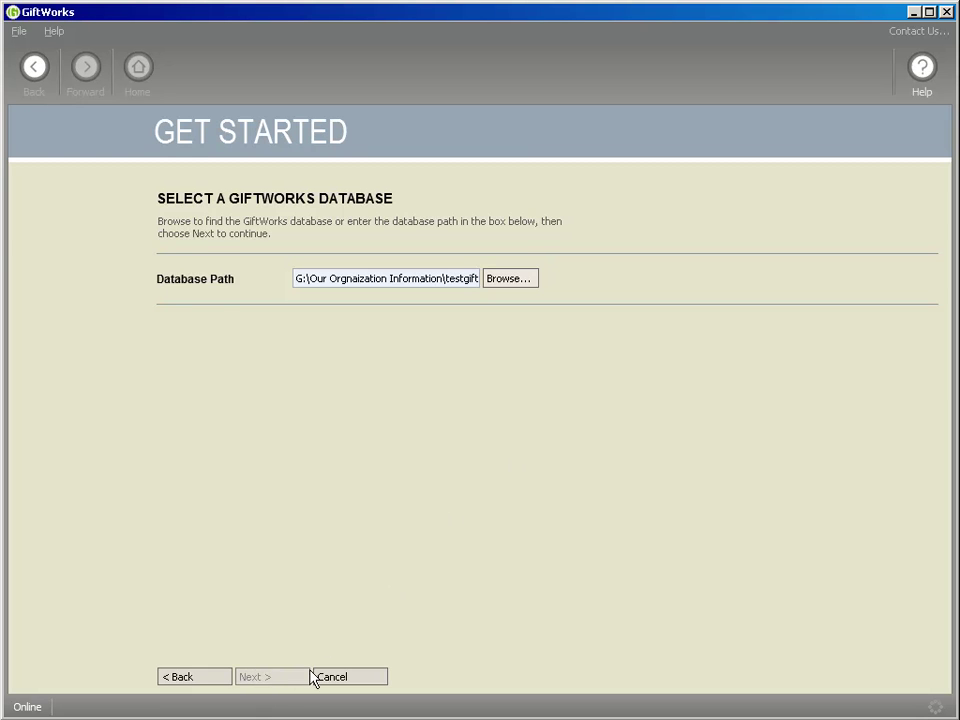
left_click(253, 678)
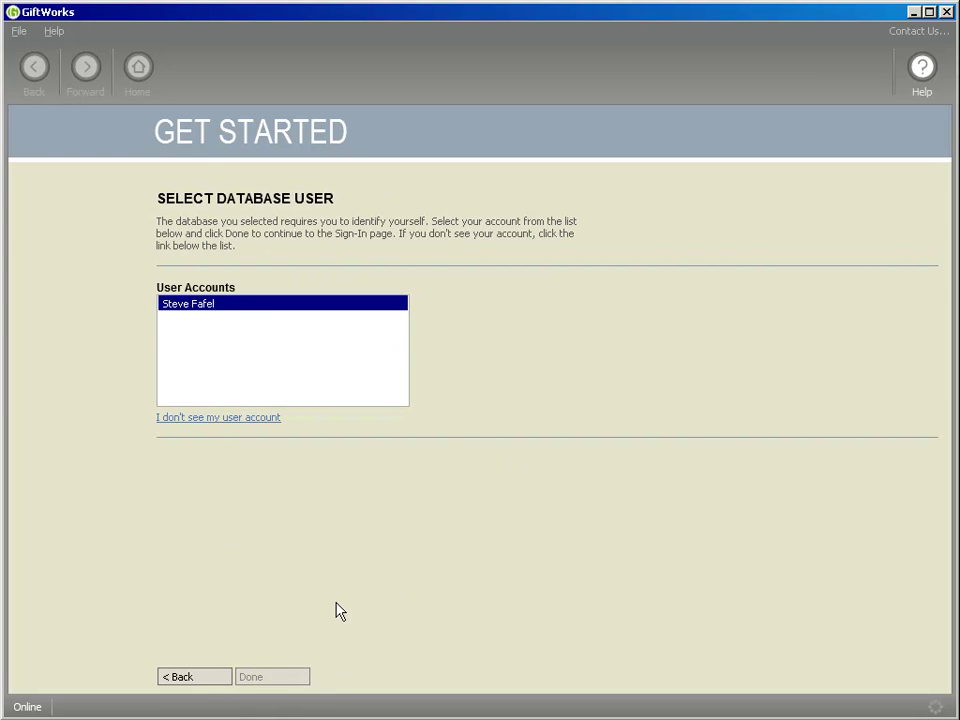
Select part of the database path, then open and dismiss the database choices list
left_click_drag(443, 294, 615, 343)
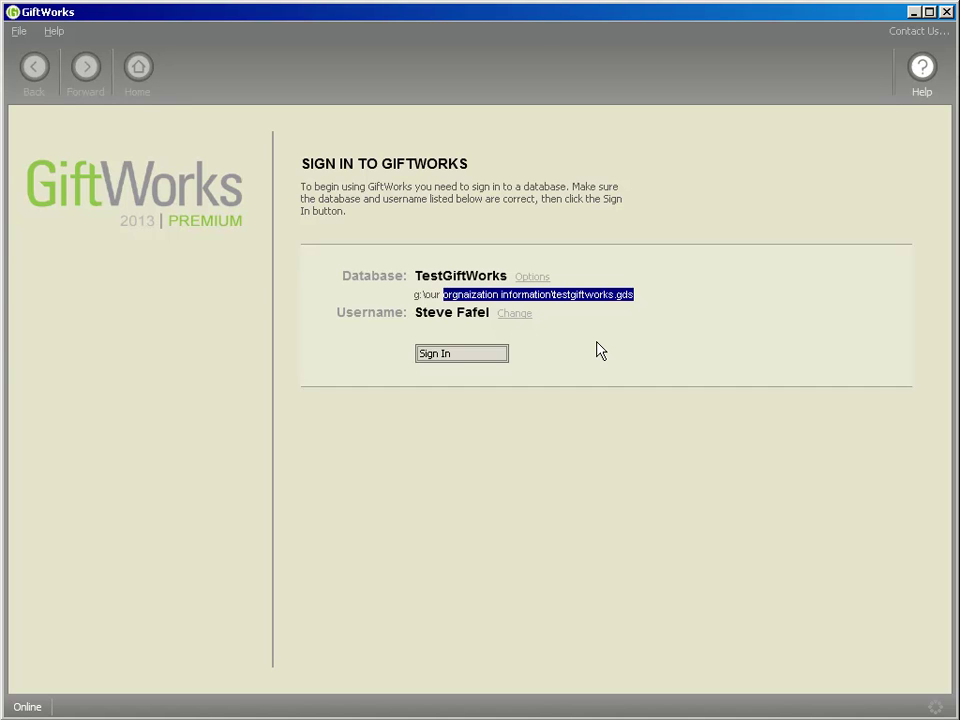
left_click(540, 279)
left_click(745, 284)
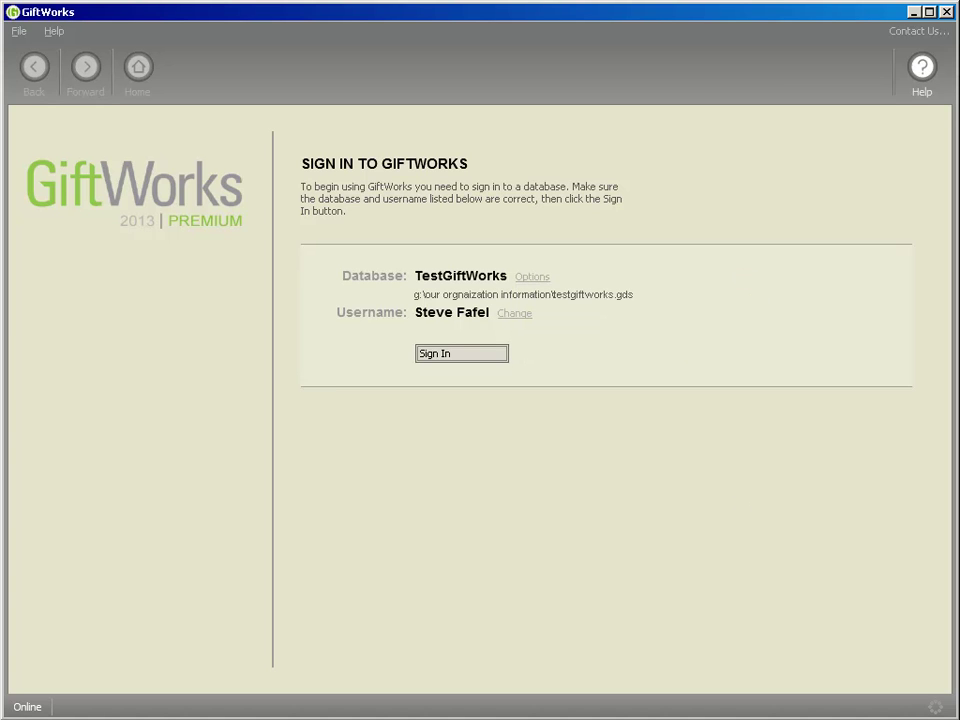
key("alt+Tab")
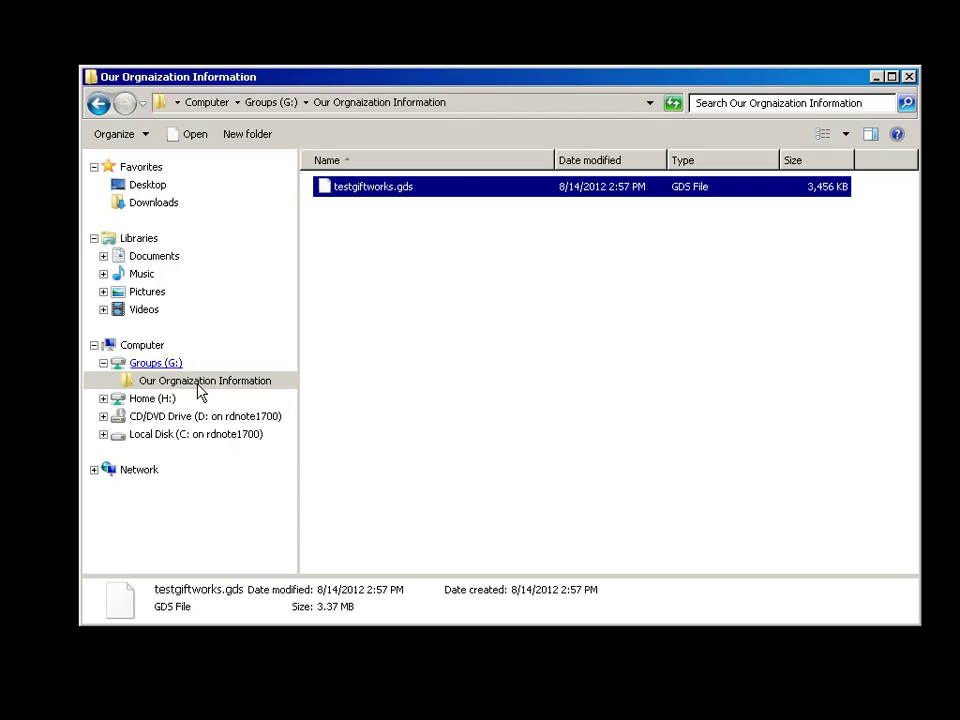
left_click(152, 364)
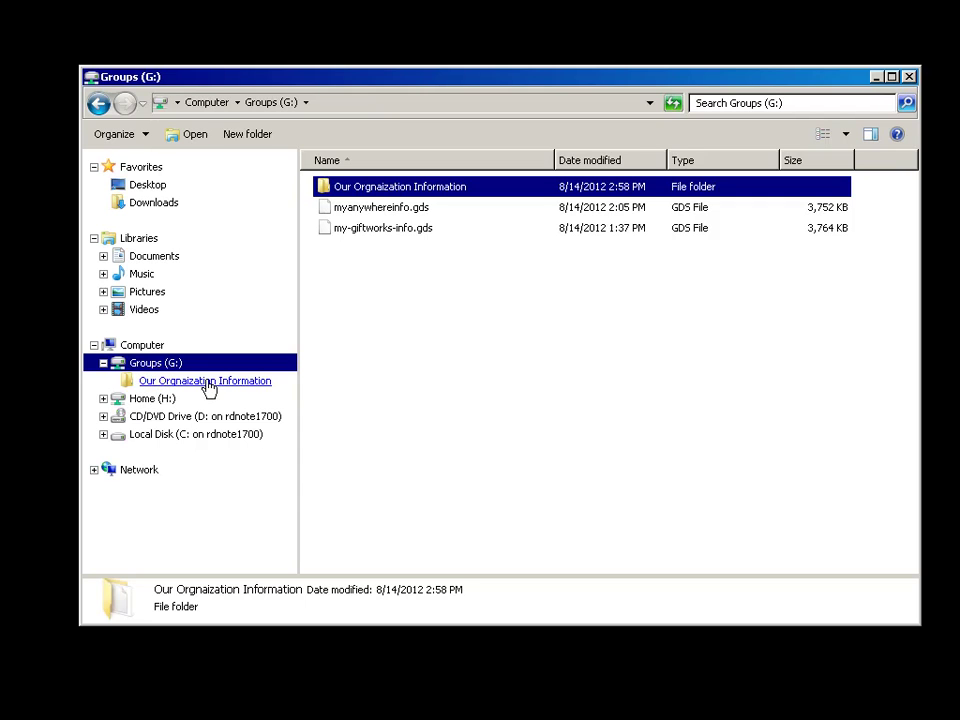
double_click(320, 187)
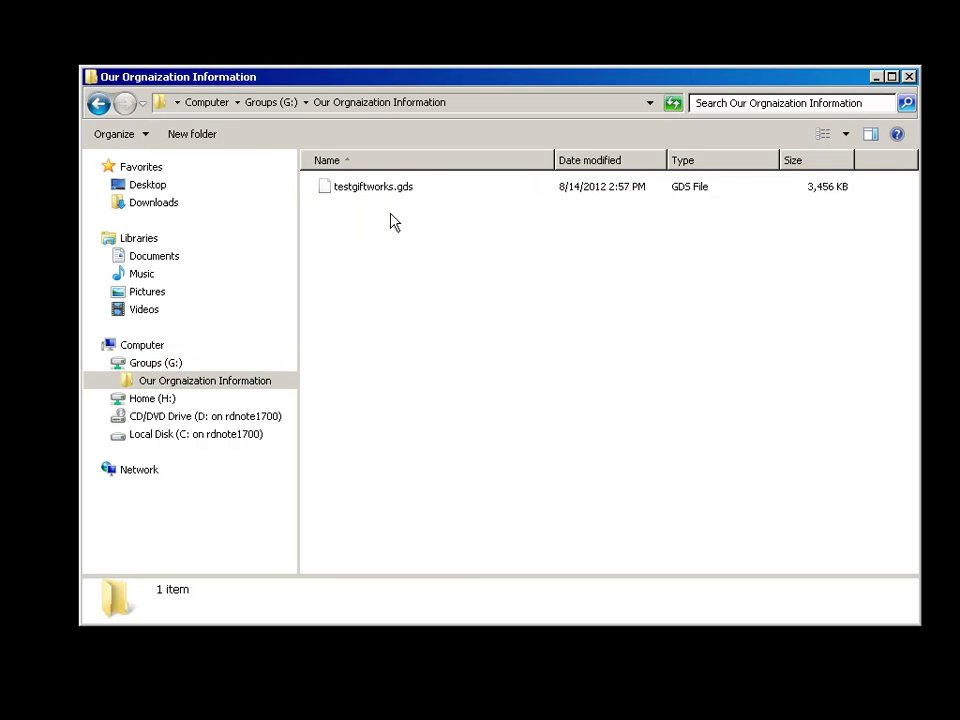
left_click(104, 364)
left_click(103, 380)
left_click(123, 381)
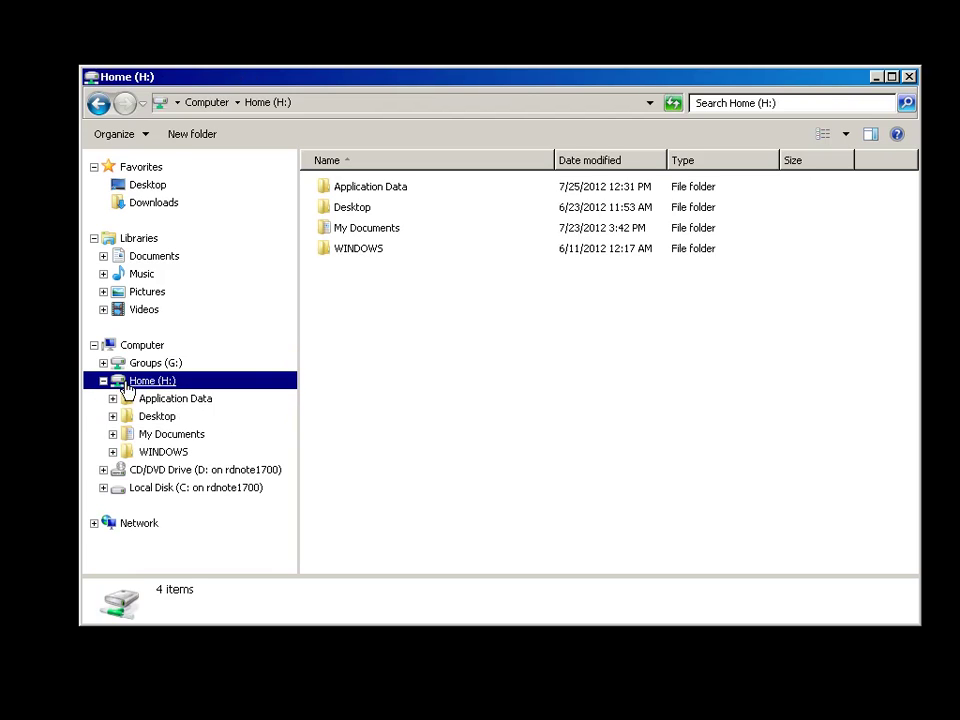
double_click(362, 234)
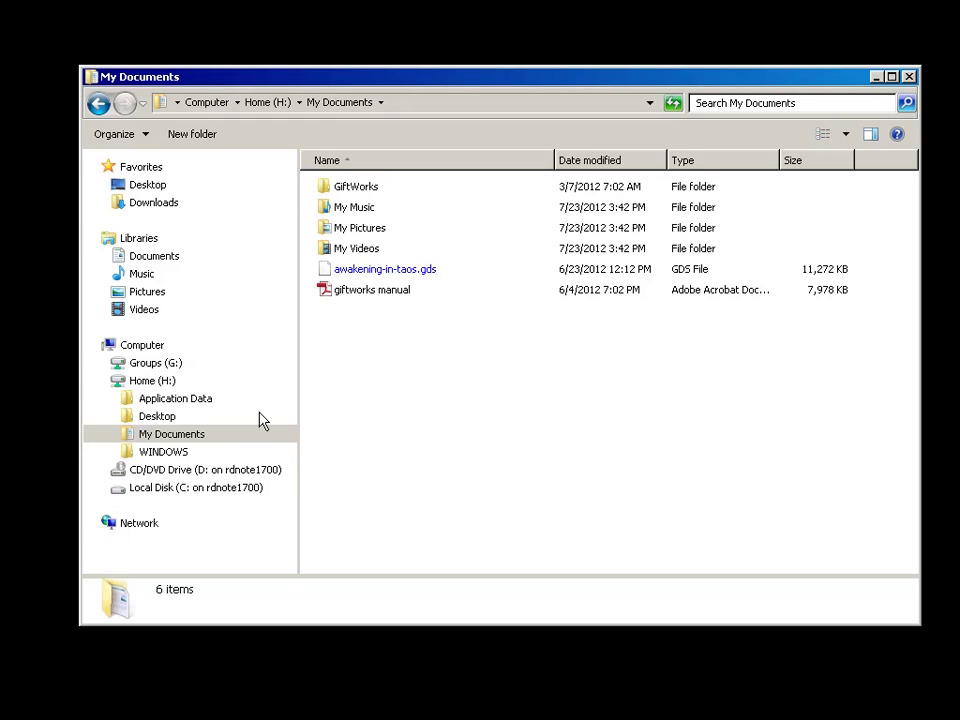
left_click(103, 381)
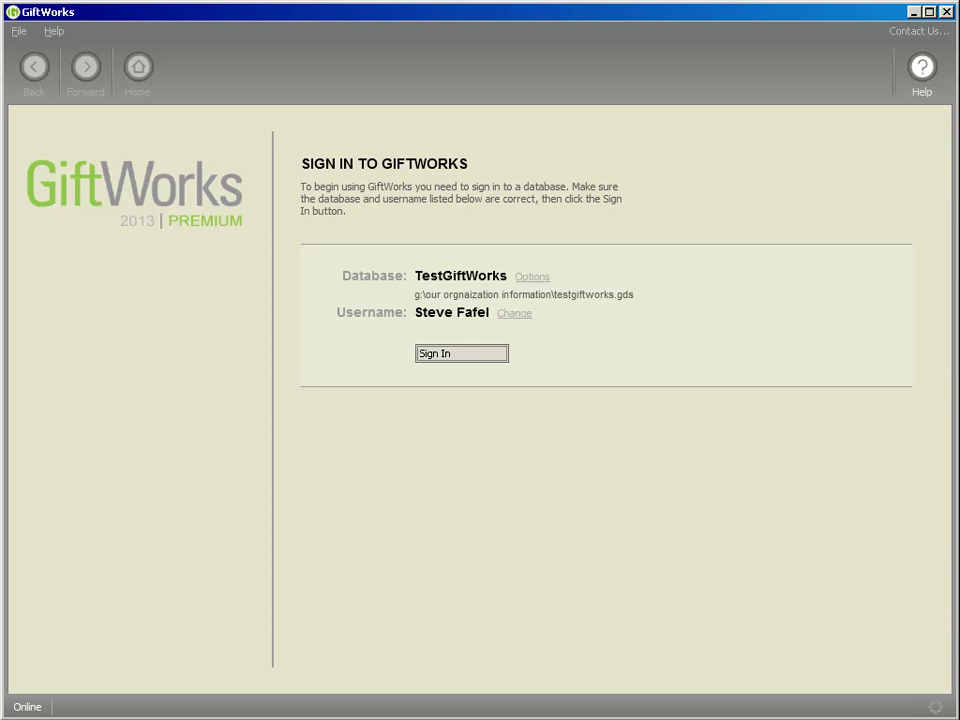
Sign in to the TestGiftWorks database and add an individual donor, entering the donor's full name
left_click(469, 358)
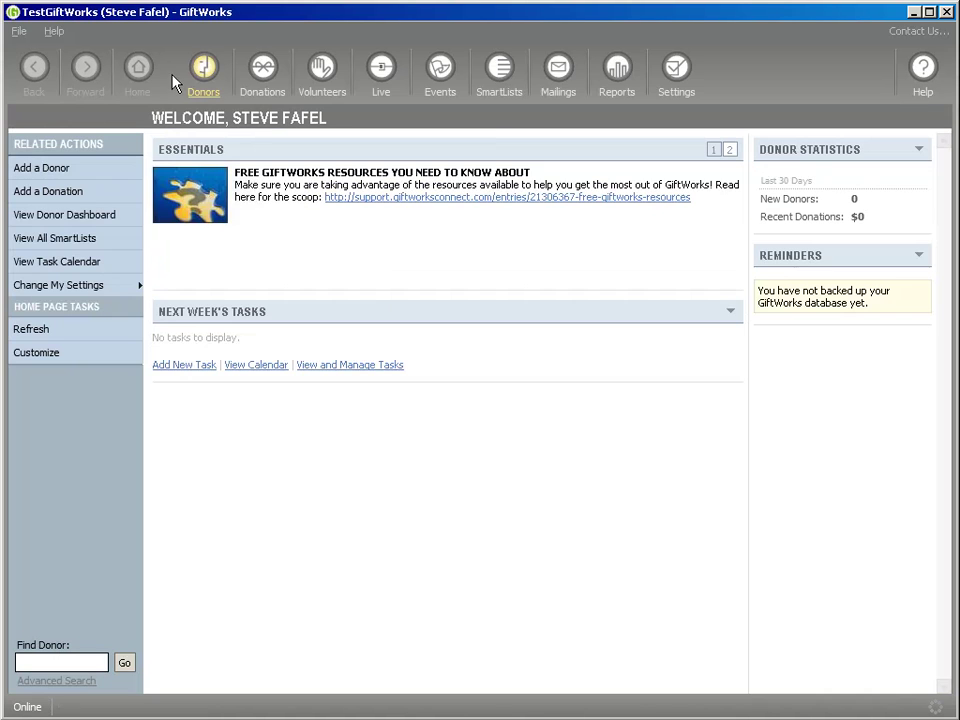
left_click(205, 72)
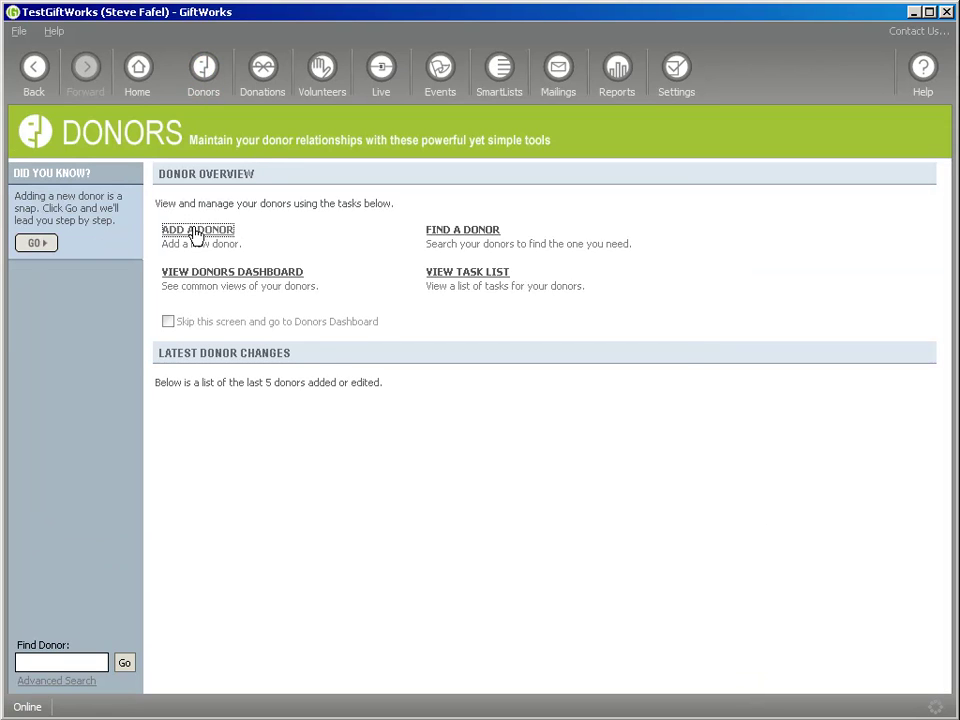
left_click(195, 232)
left_click(306, 304)
key("Return")
key("Return")
key("Return")
key("Return")
key("Return")
key("Return")
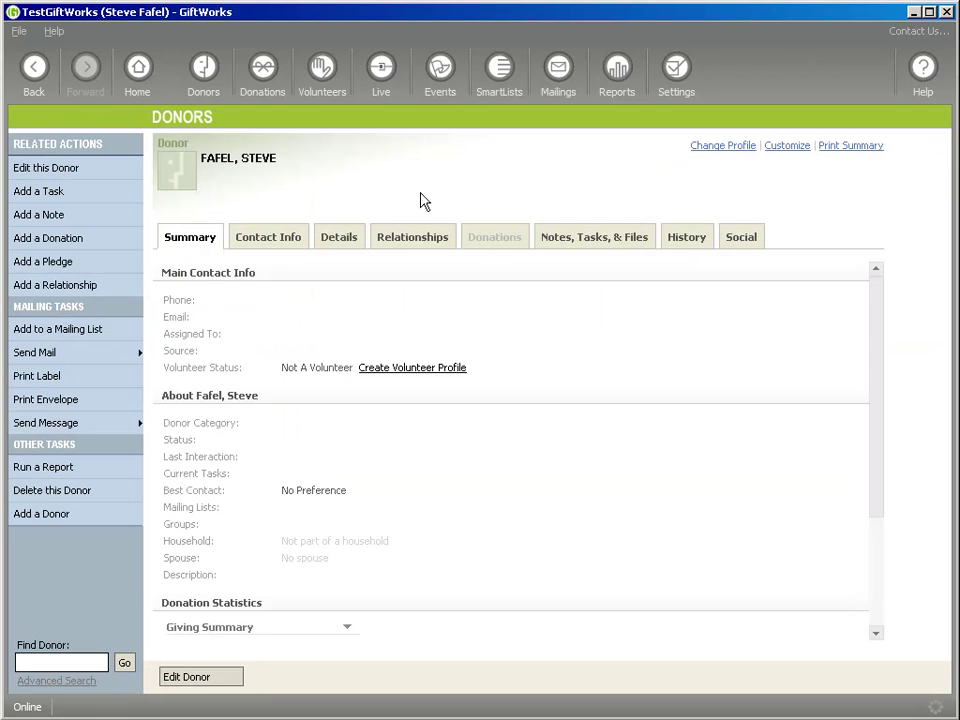
Set Donors to skip its overview screen and show the All Donors smartlist
left_click(212, 74)
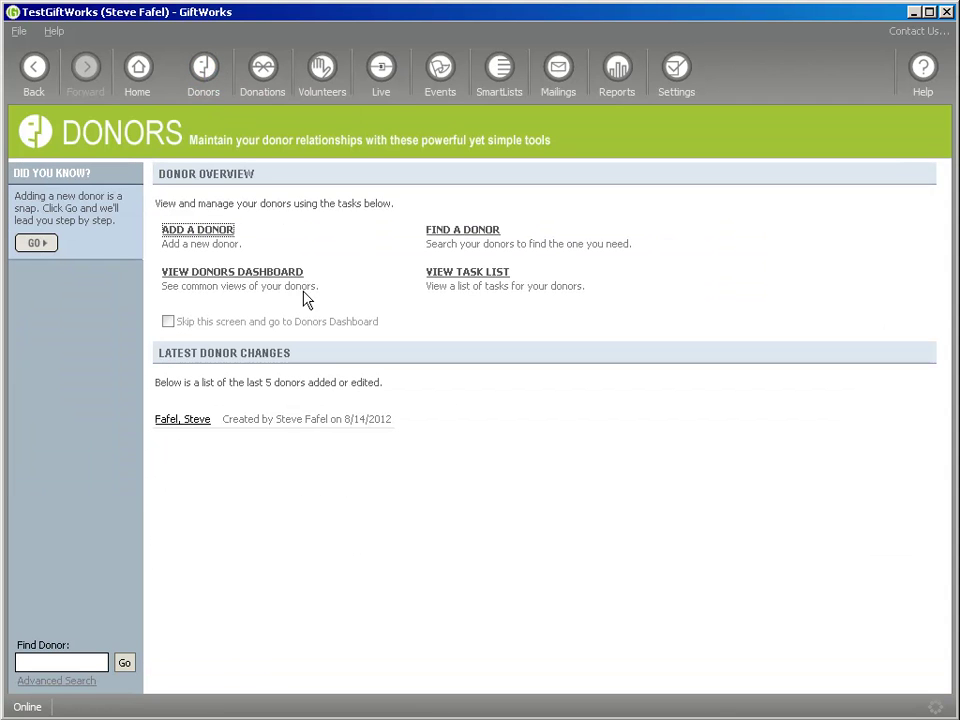
left_click(168, 322)
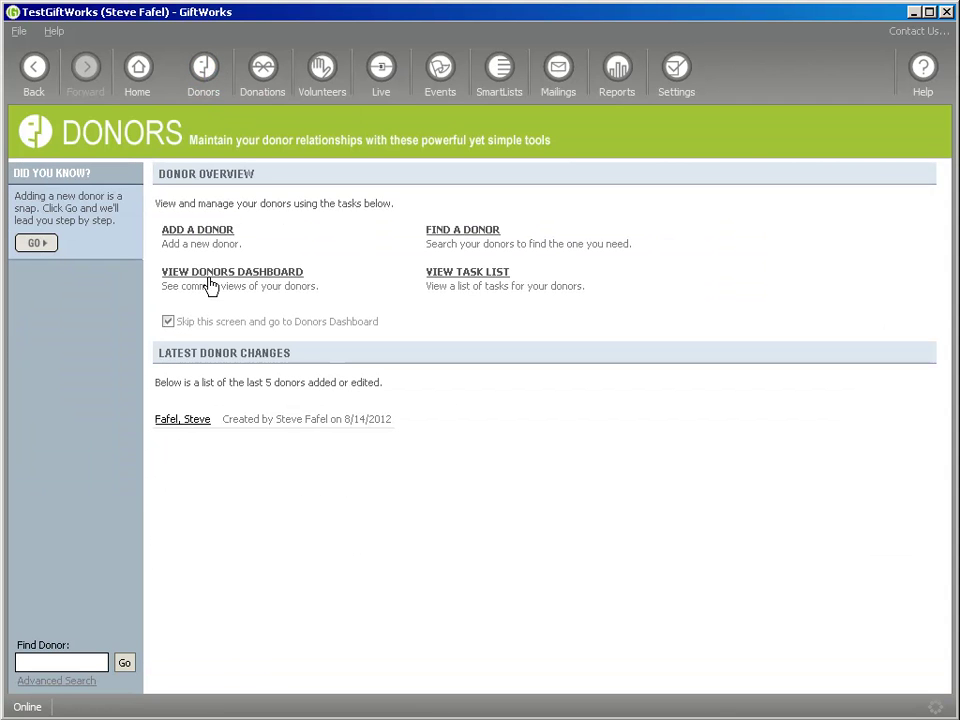
left_click(224, 272)
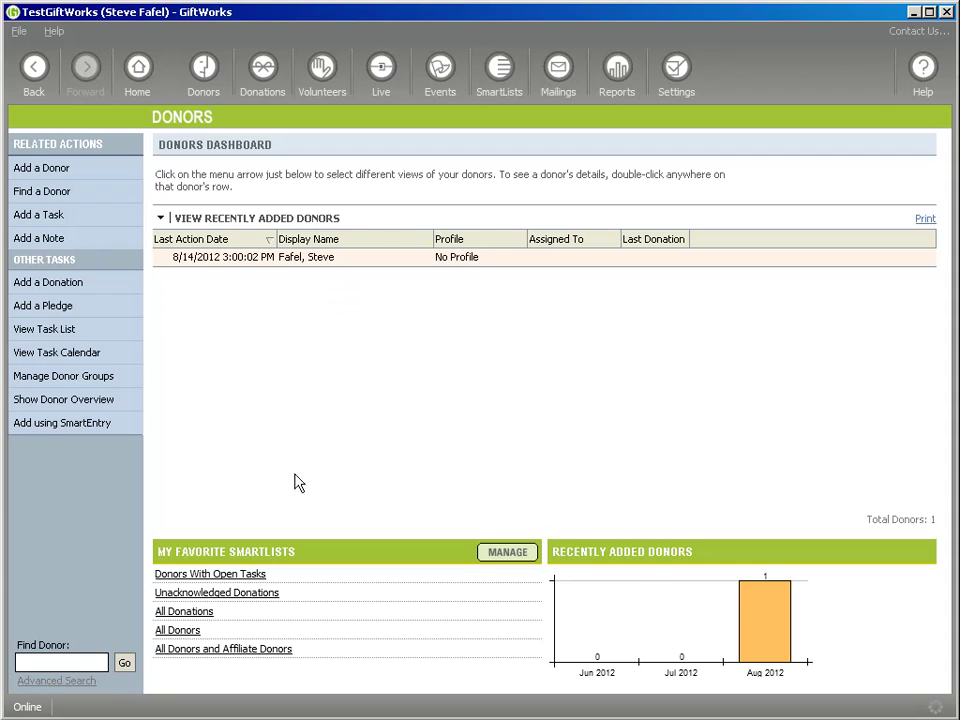
left_click(180, 629)
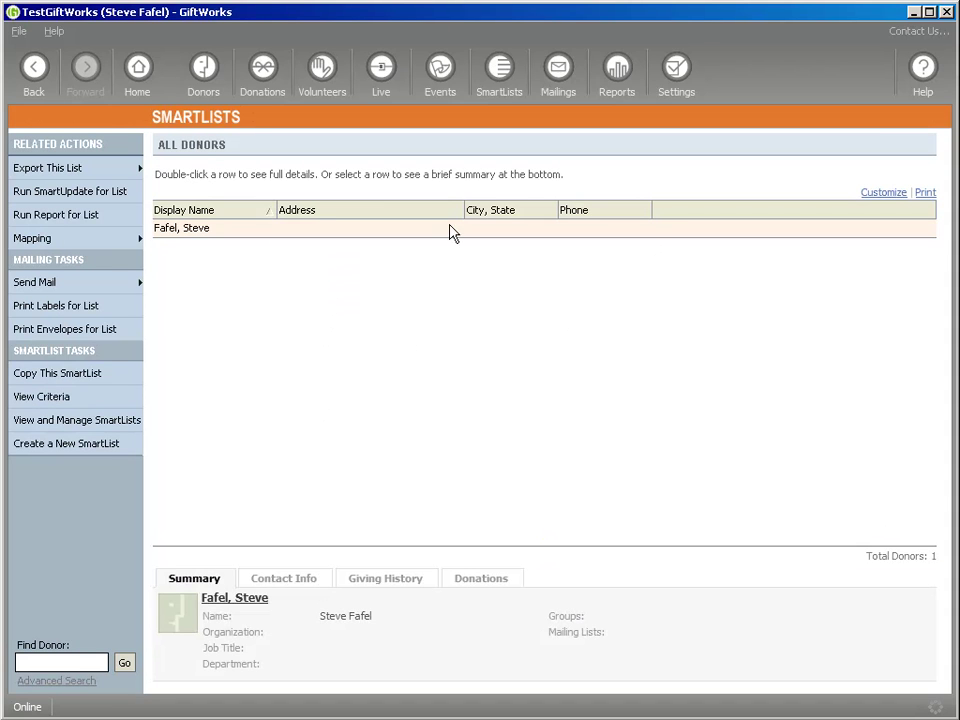
Export the All Donors list to a file and browse for a different save folder
left_click(45, 176)
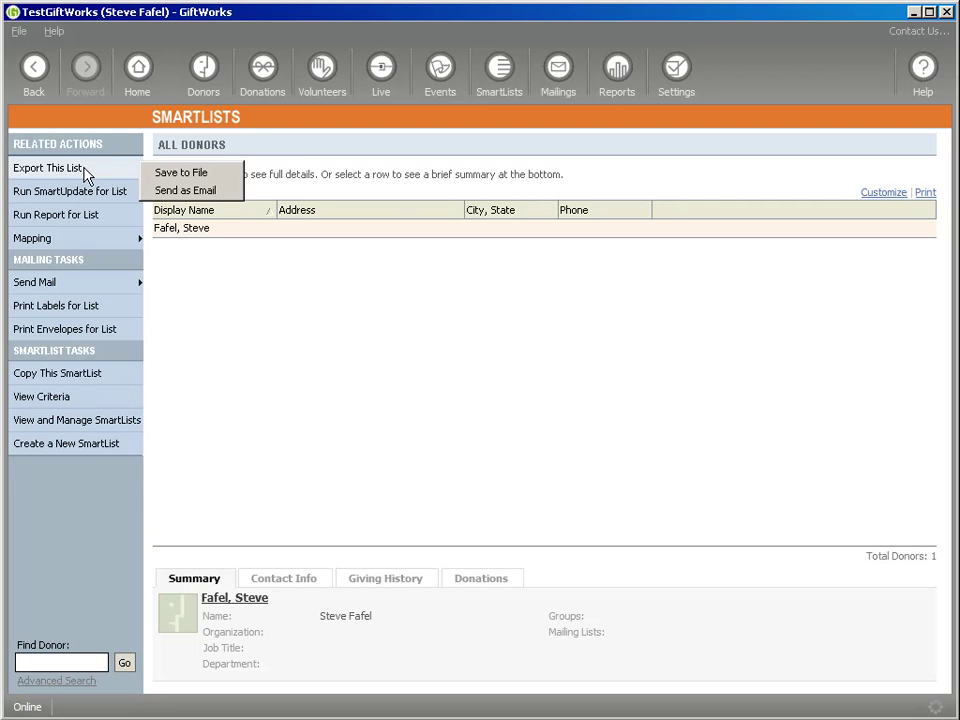
left_click(203, 176)
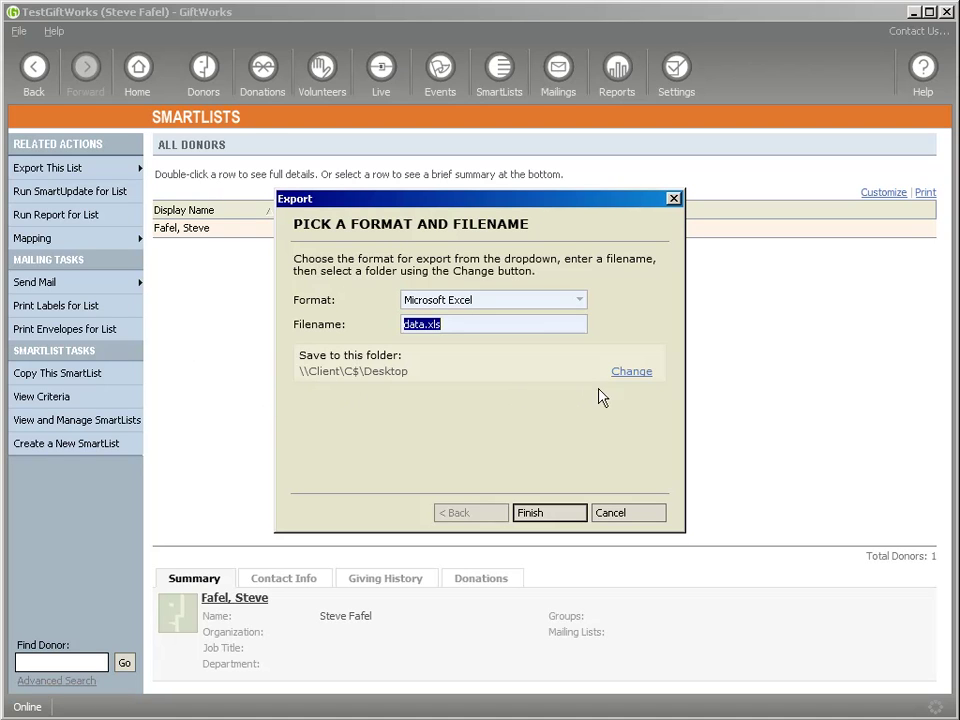
left_click(633, 373)
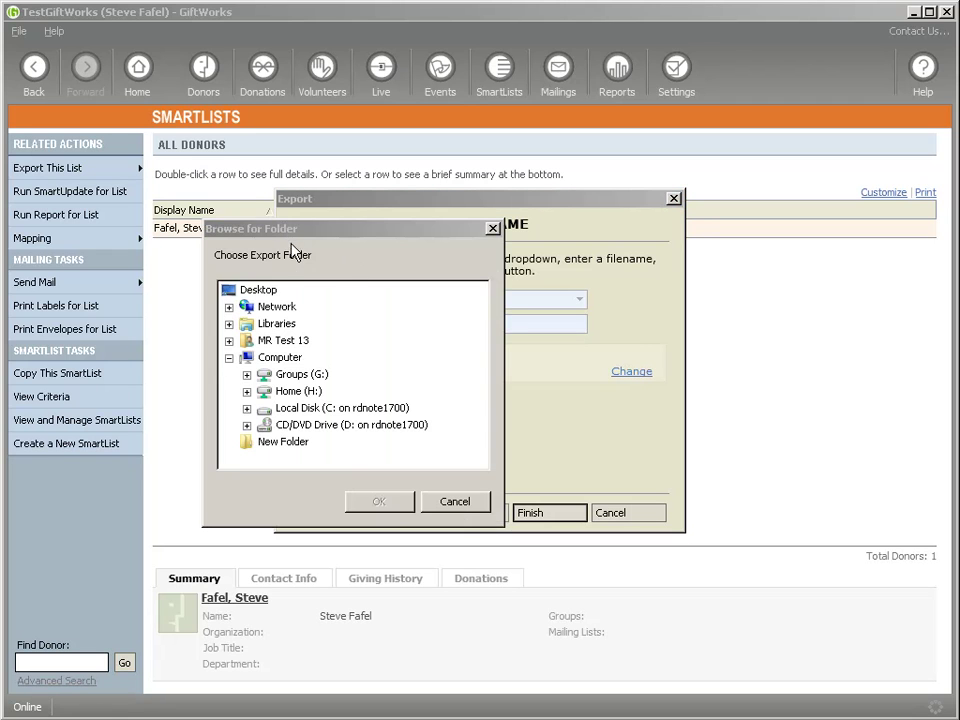
Look through the Home (H:), C: and D: drives in the folder chooser
left_click_drag(316, 234, 316, 214)
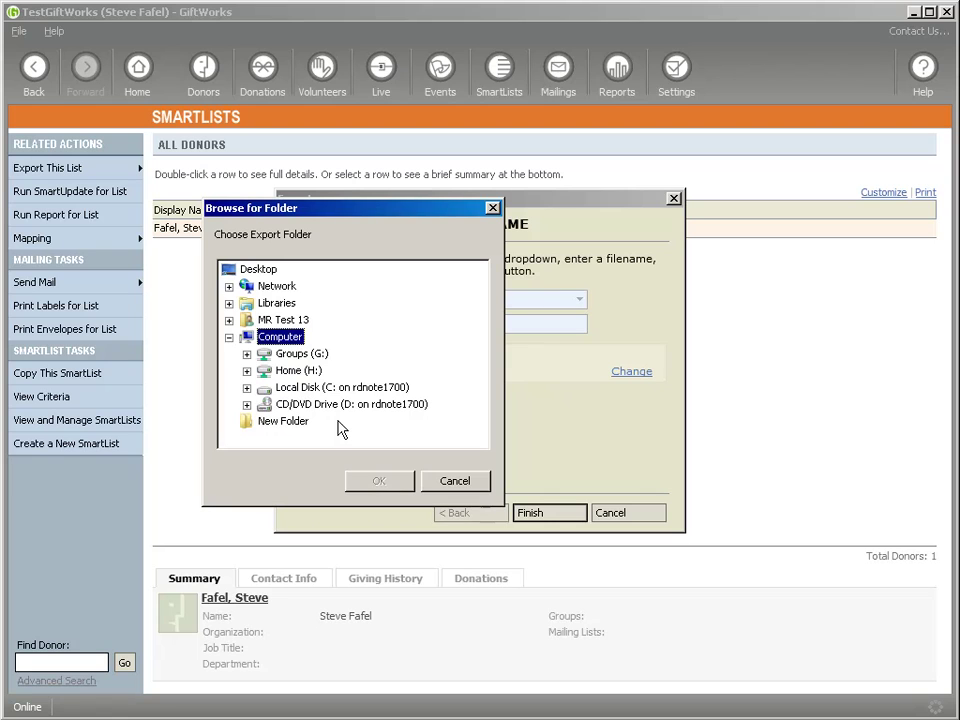
left_click(267, 372)
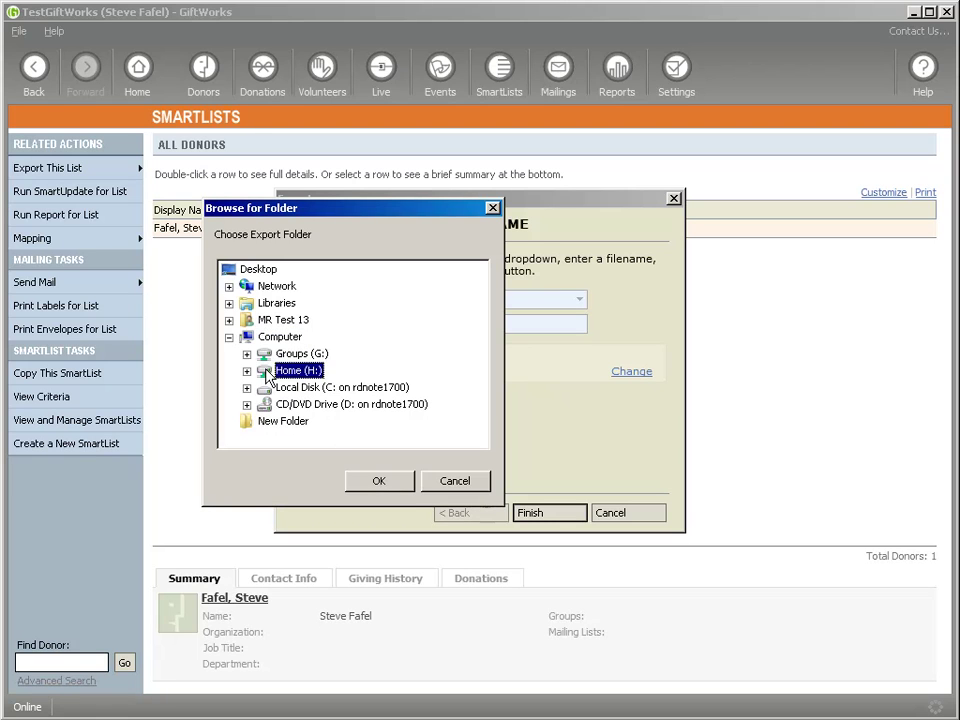
left_click(311, 396)
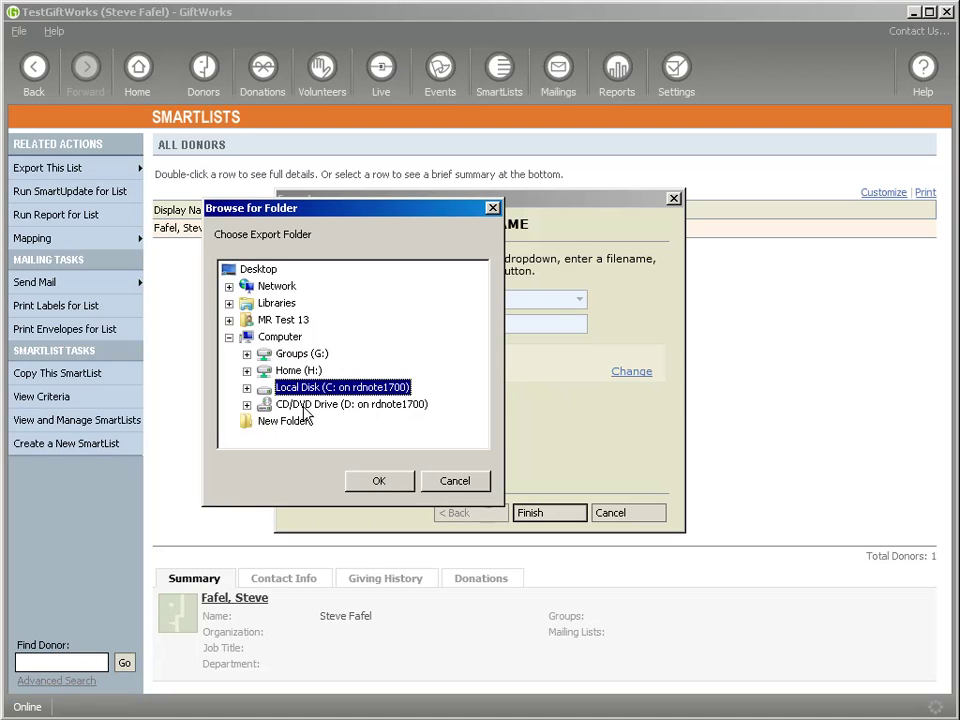
left_click(366, 410)
left_click(336, 391)
left_click(317, 406)
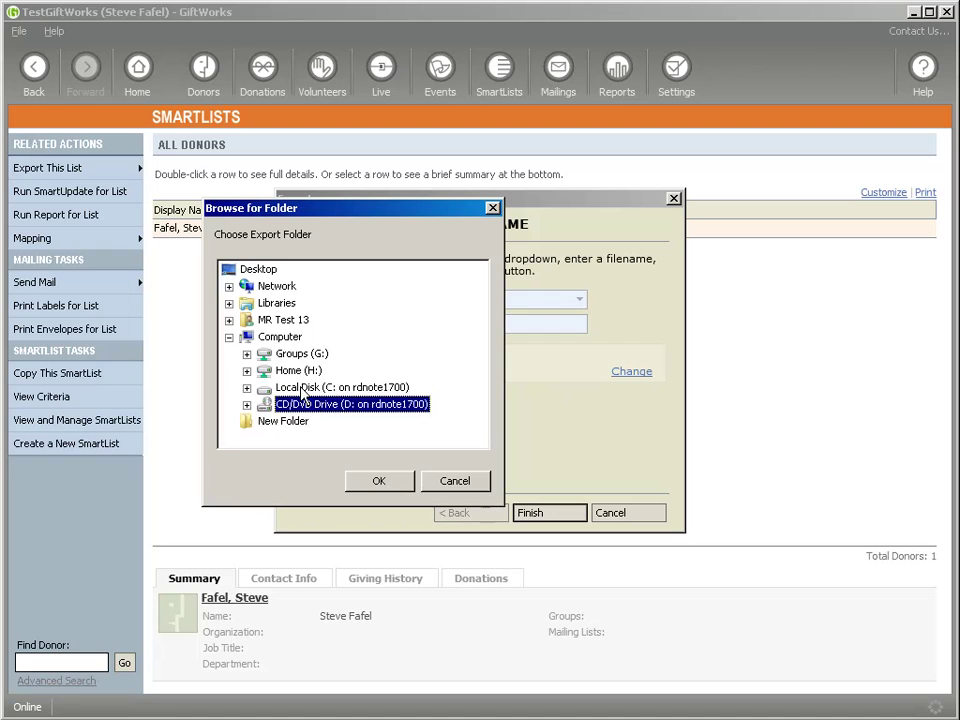
left_click(301, 392)
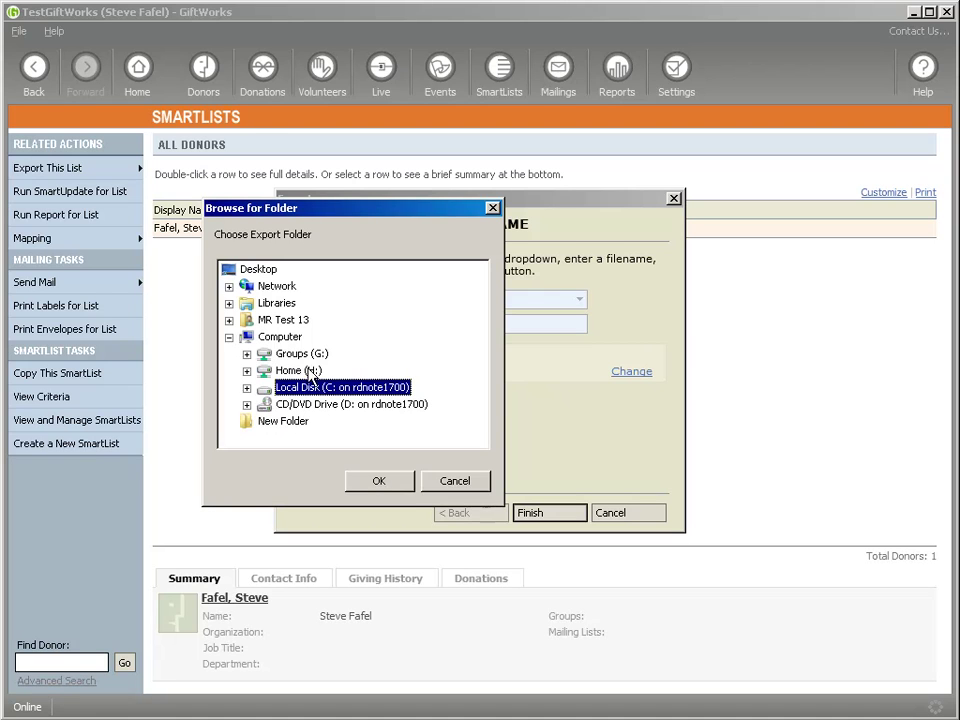
Expand Home (H:) and set My Documents as the export folder
left_click(269, 372)
key("Up")
key("Down")
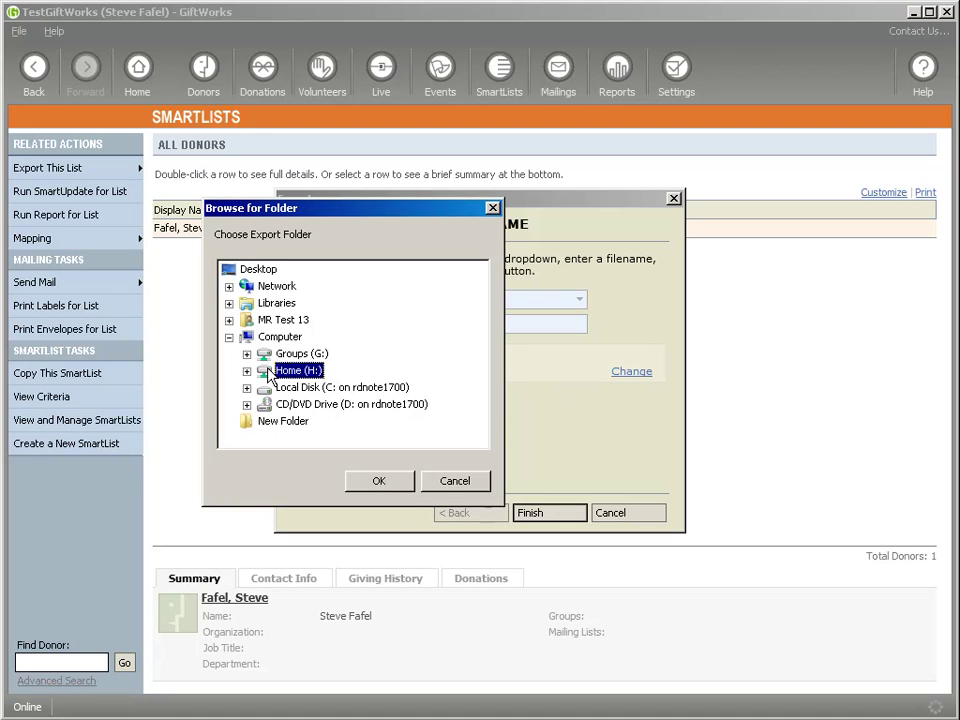
key("Up")
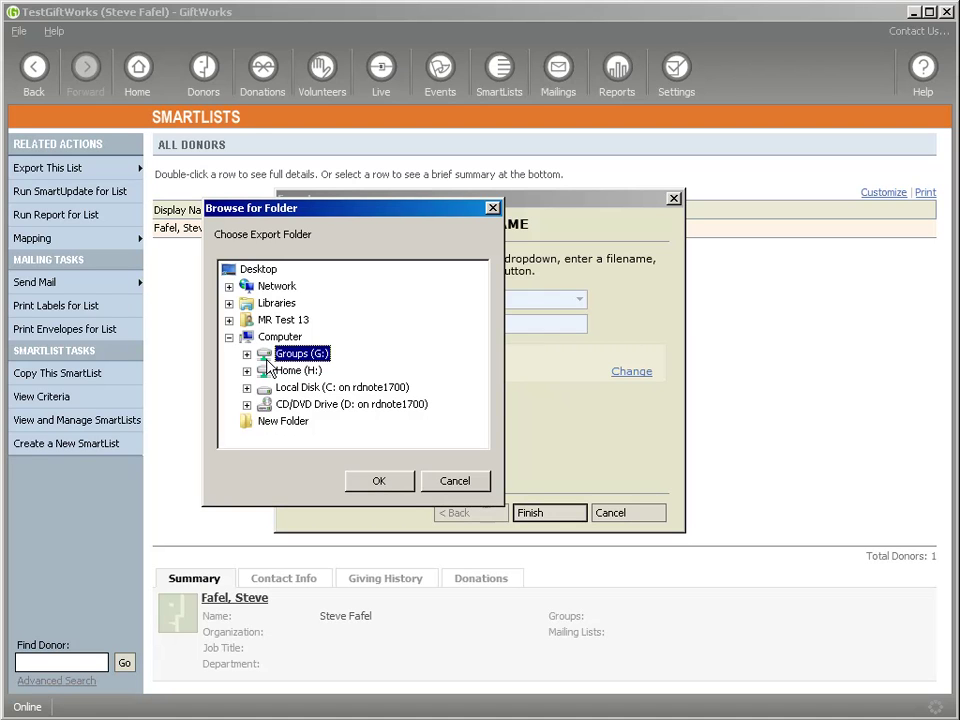
key("Down")
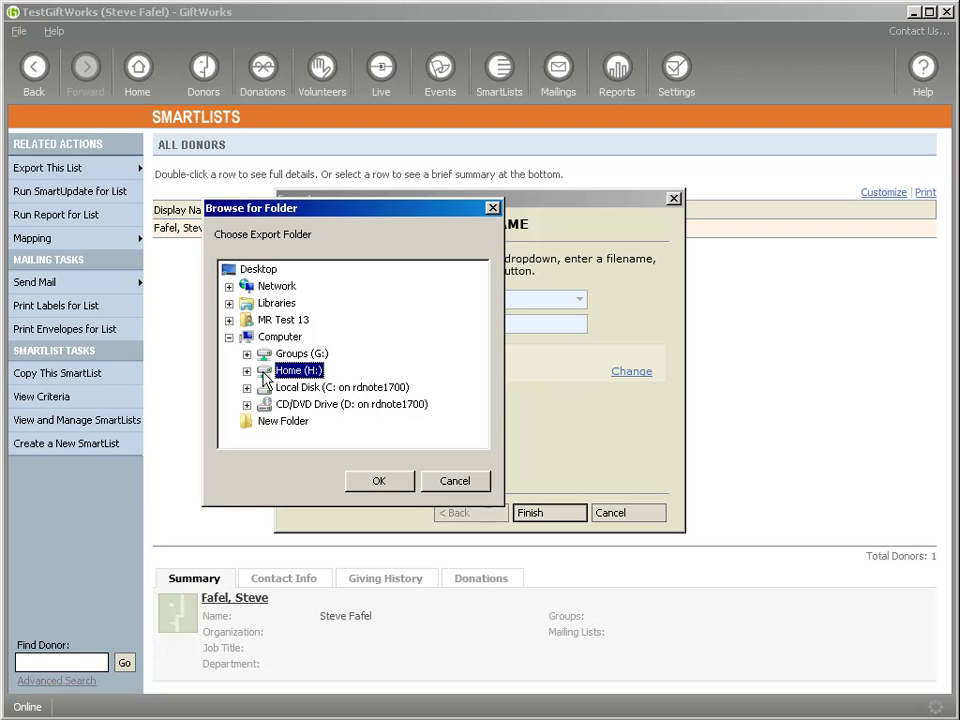
left_click(247, 371)
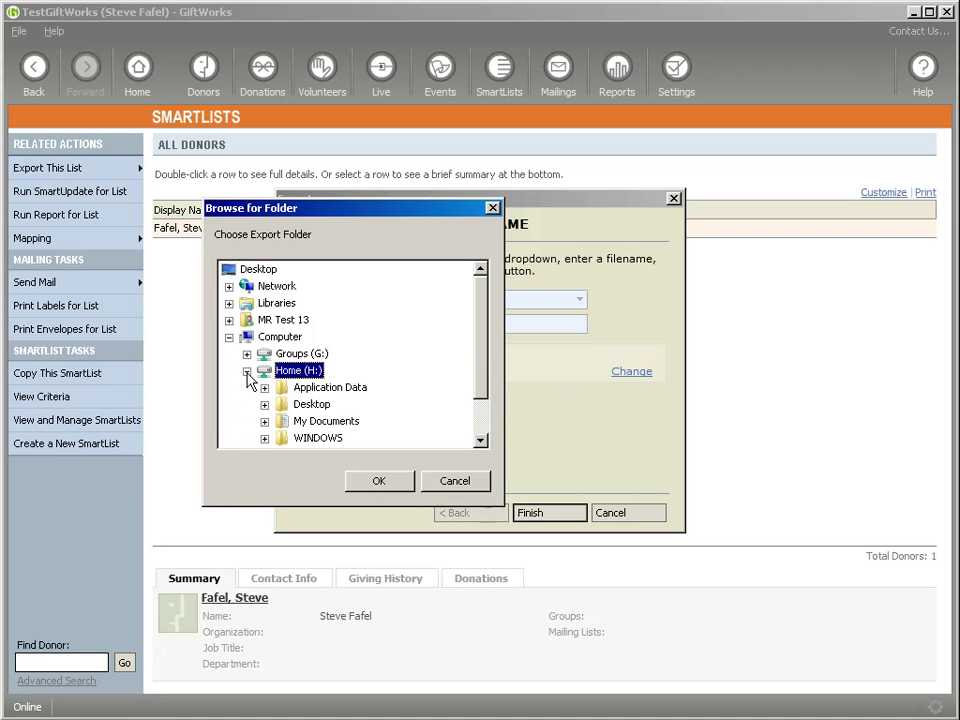
left_click(284, 421)
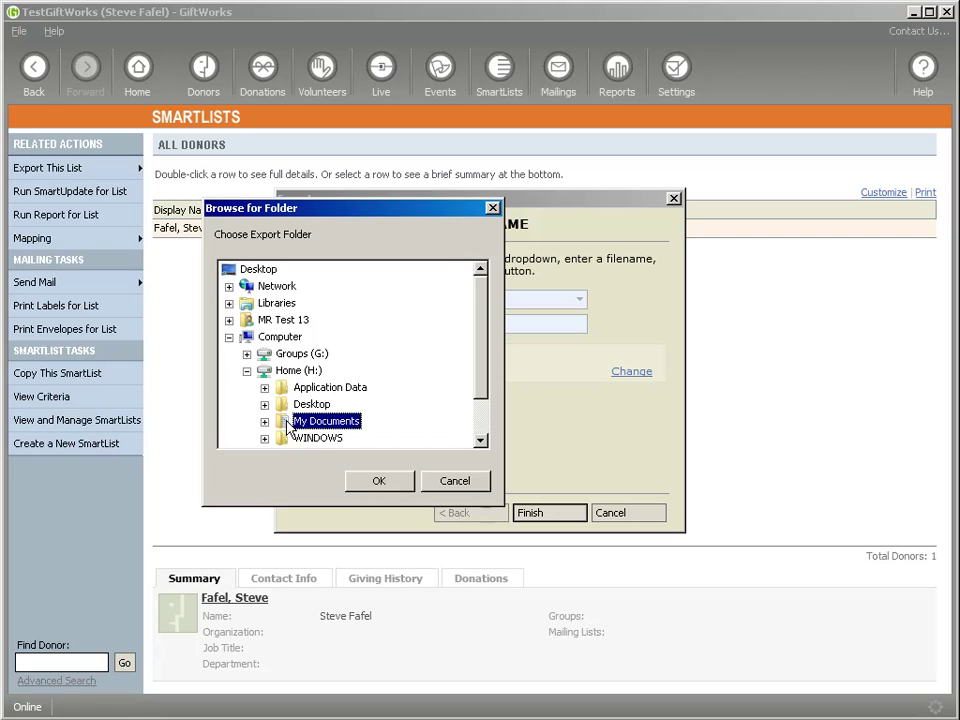
left_click(380, 482)
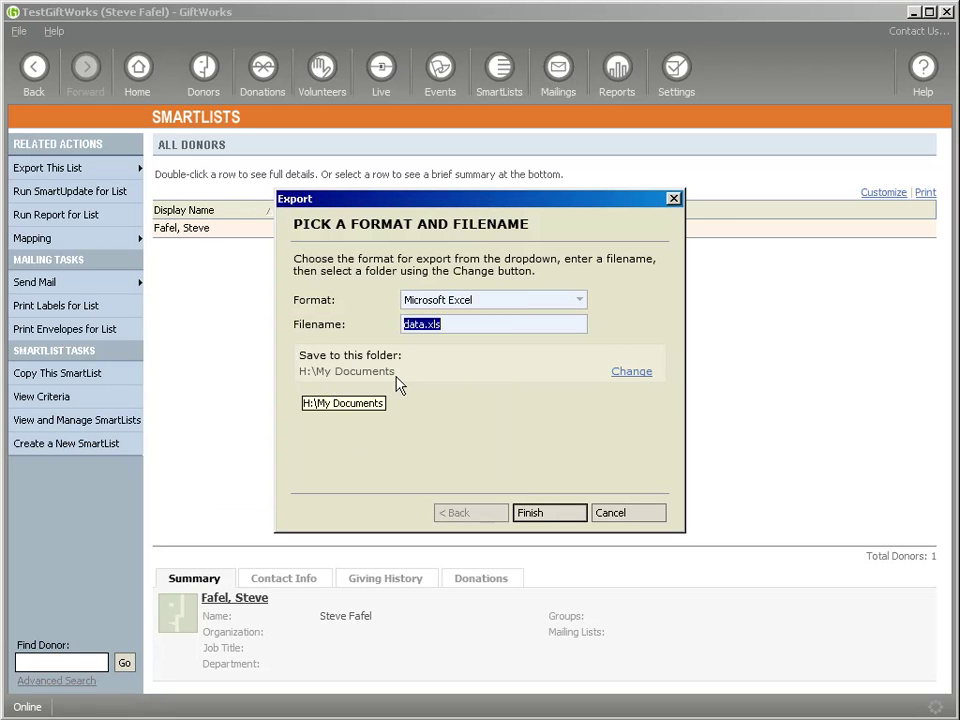
Export the list as MyTestExportFile.xls and select the new file in My Documents
left_click_drag(468, 325, 373, 335)
type("MyTestExportFile.")
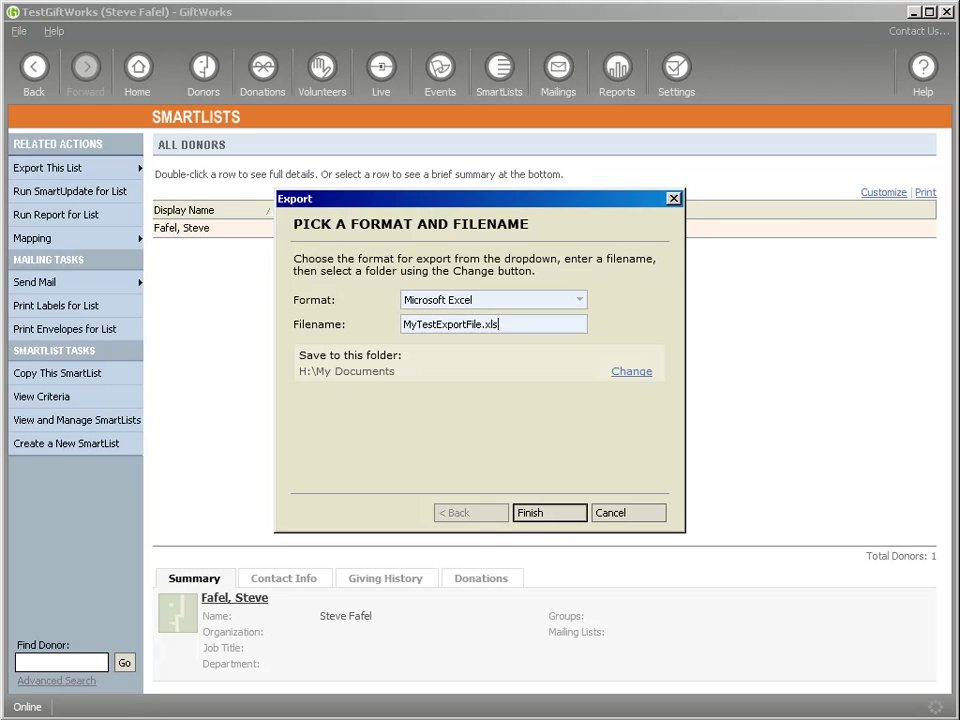
left_click(546, 519)
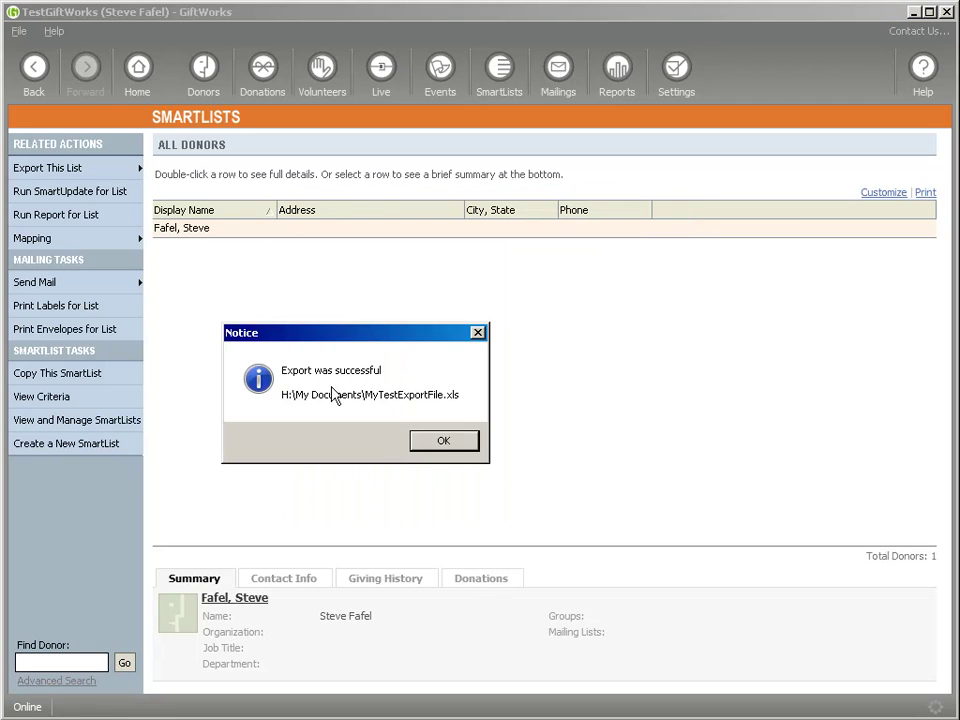
left_click(445, 443)
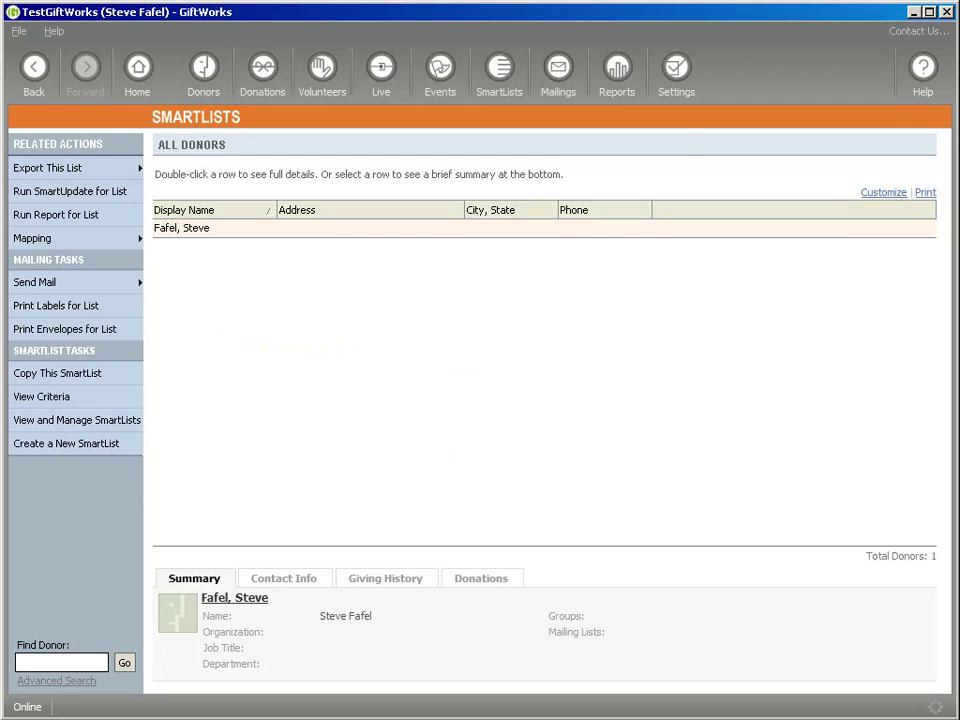
left_click(356, 312)
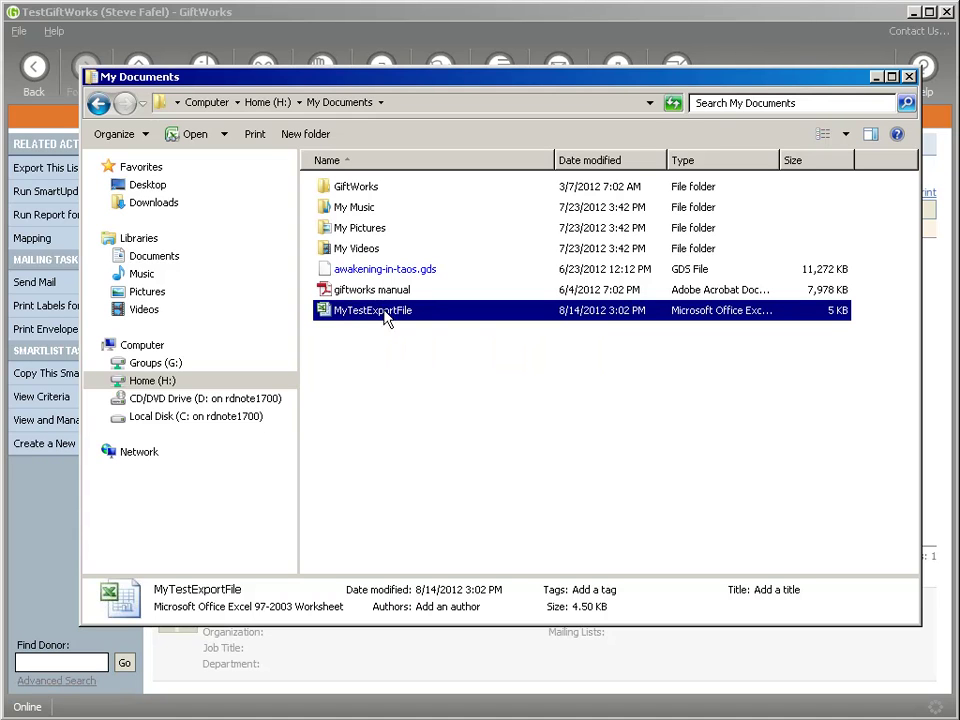
left_click(166, 364)
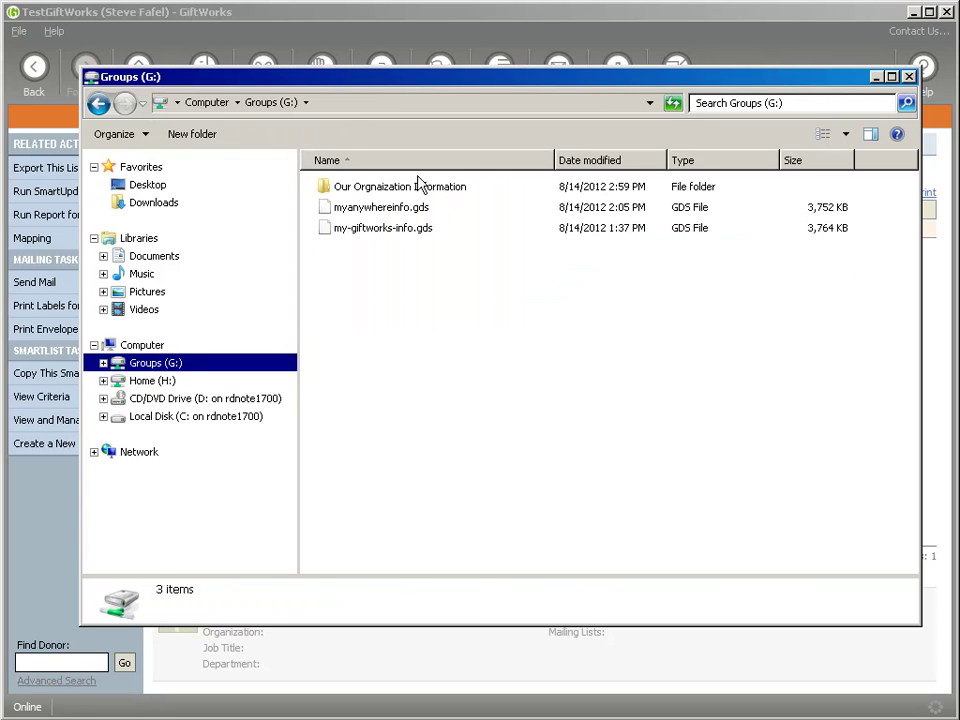
left_click(128, 384)
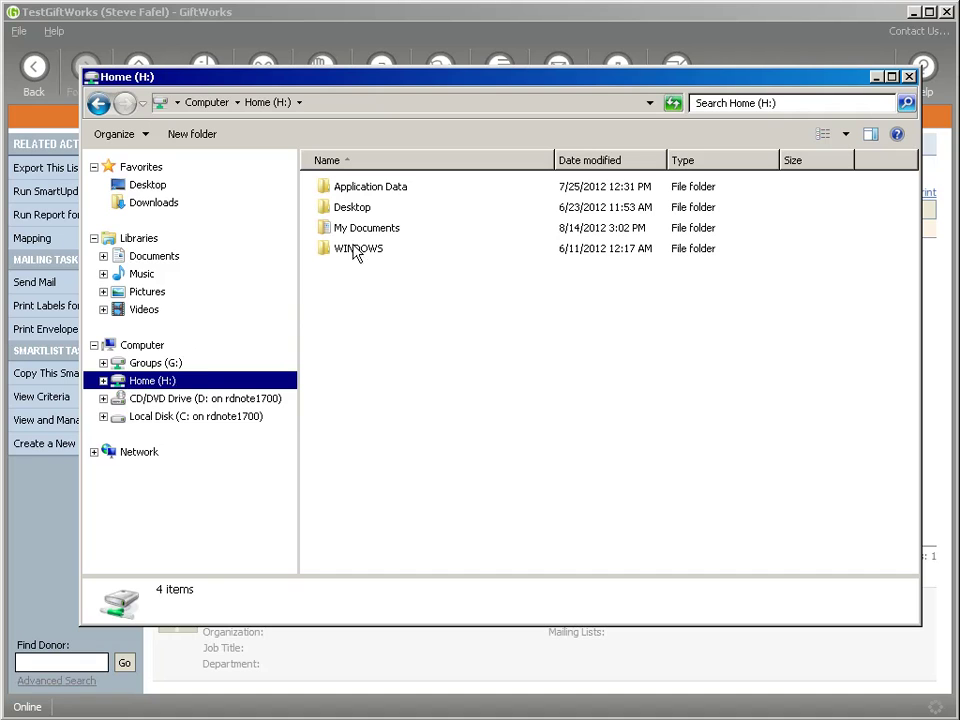
double_click(326, 230)
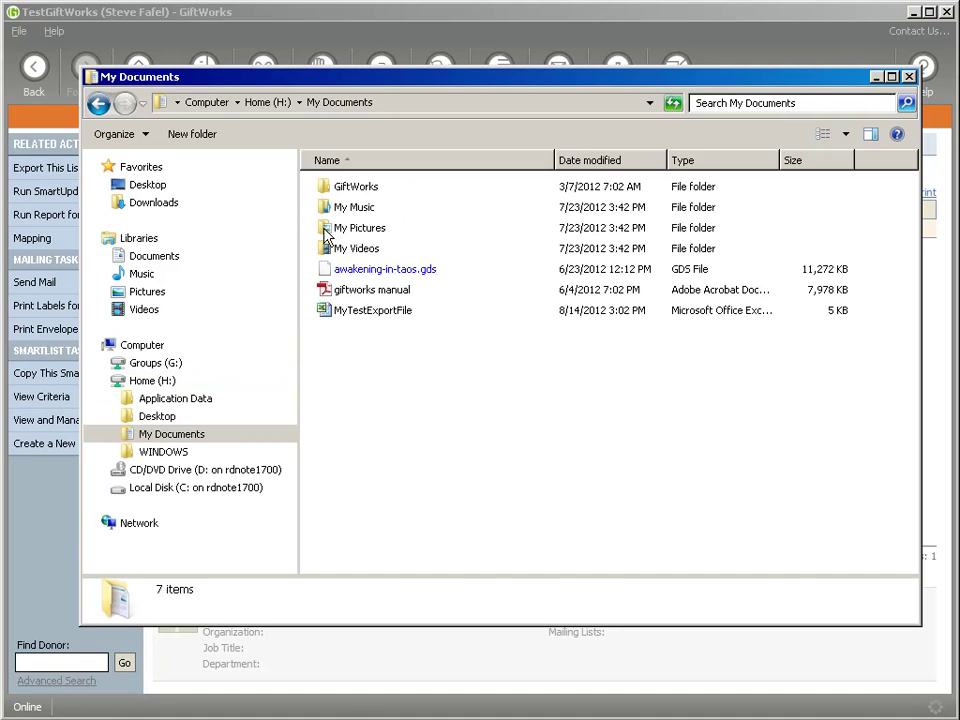
left_click(340, 311)
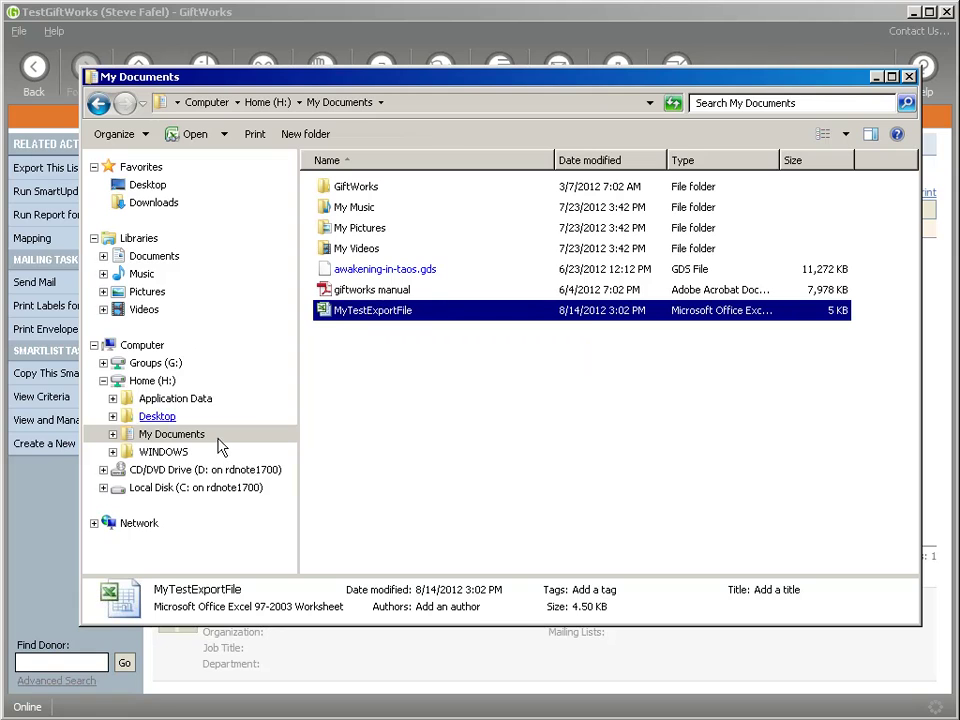
Expand the folder tree to C: > Documents and Settings > Administrator > Desktop
left_click(104, 489)
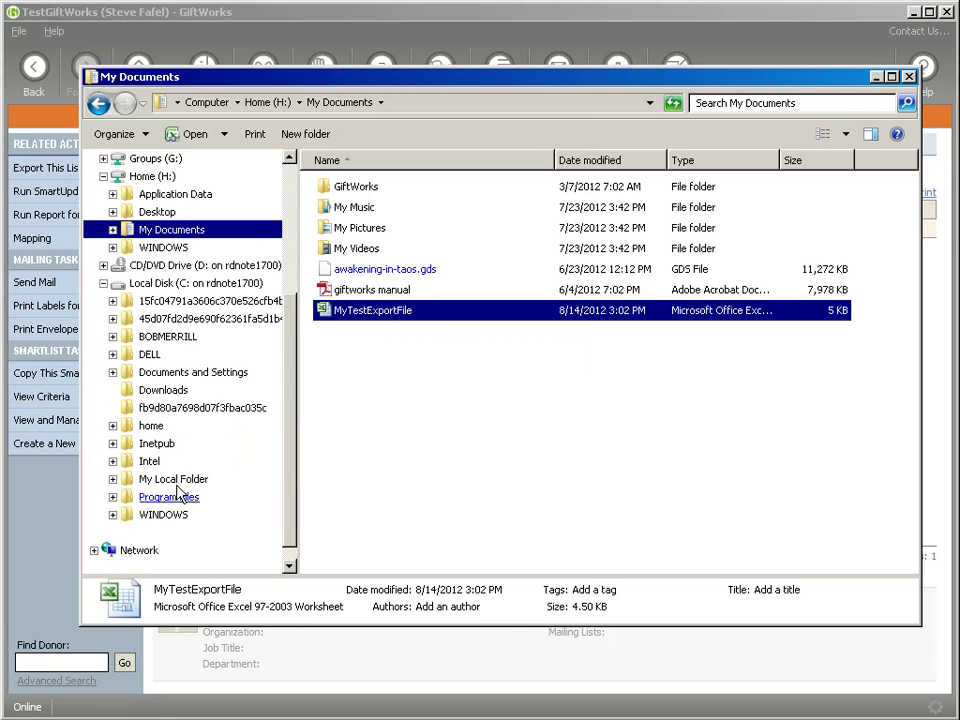
left_click(113, 374)
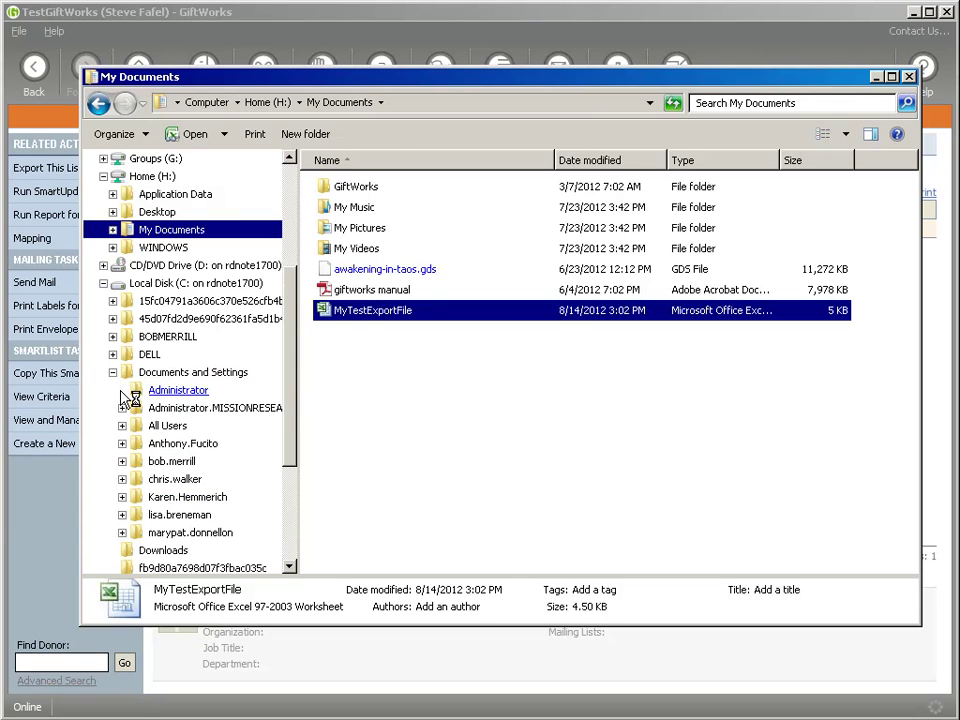
left_click(122, 390)
left_click(131, 408)
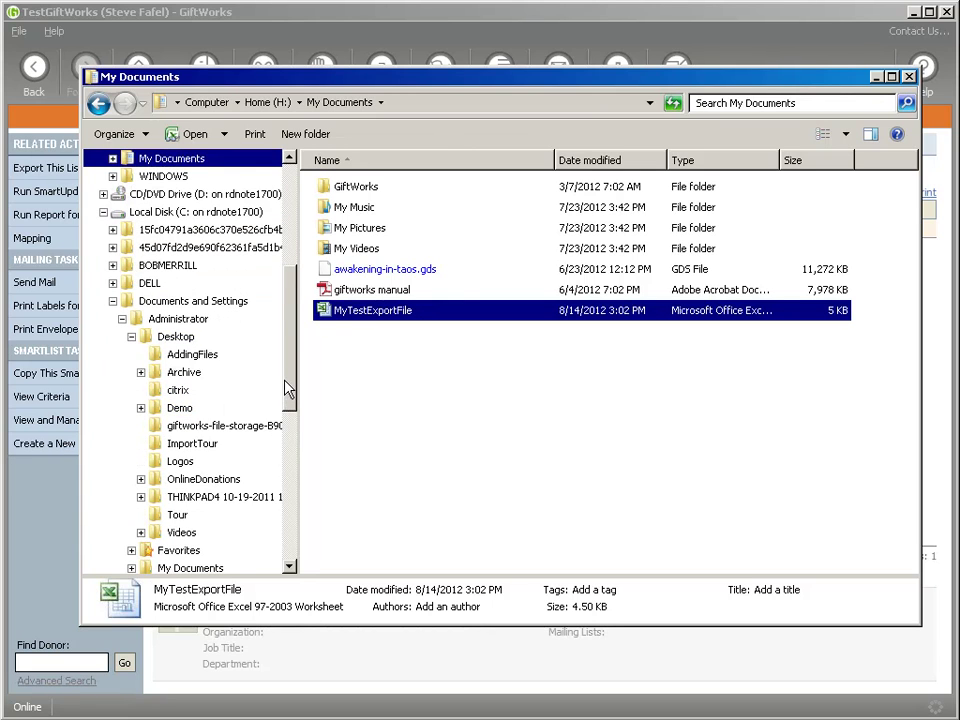
left_click(131, 337)
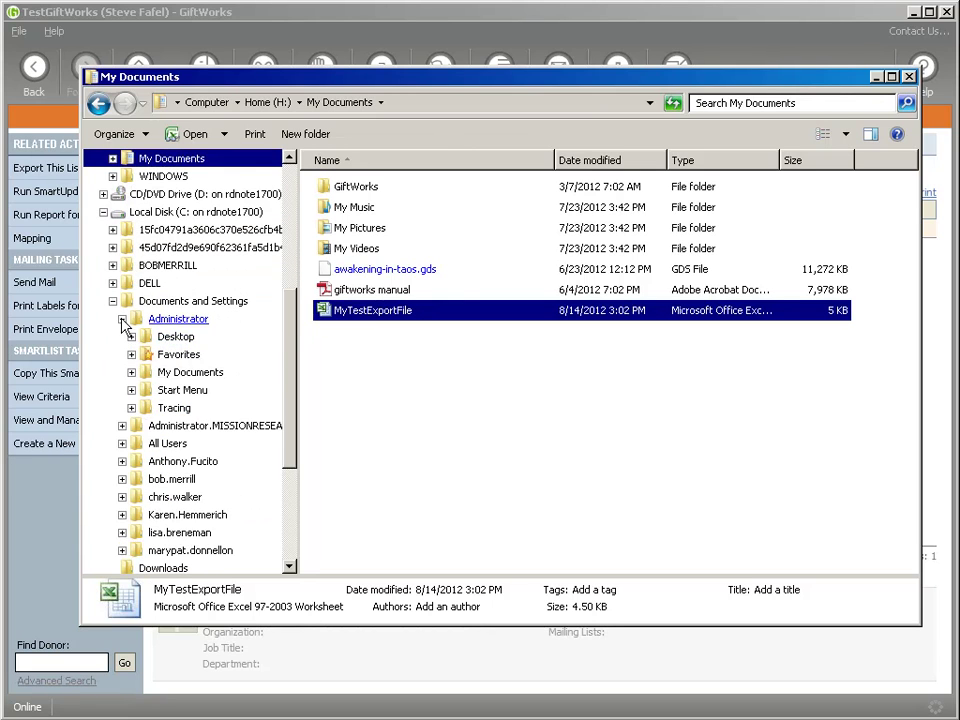
left_click(122, 318)
left_click(122, 336)
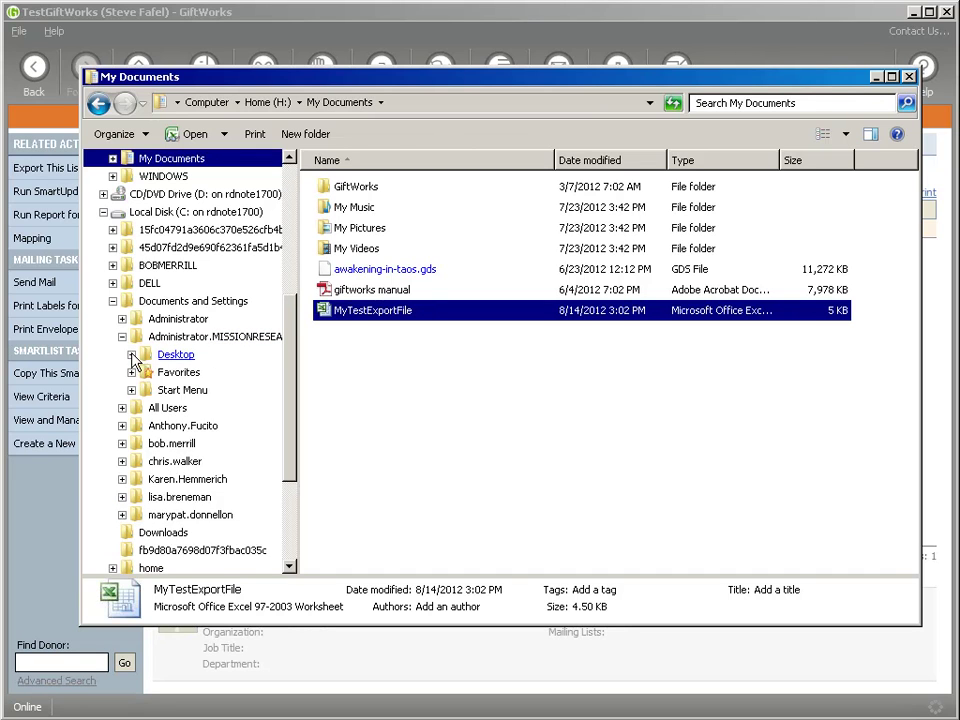
left_click(131, 355)
left_click(131, 355)
left_click(131, 355)
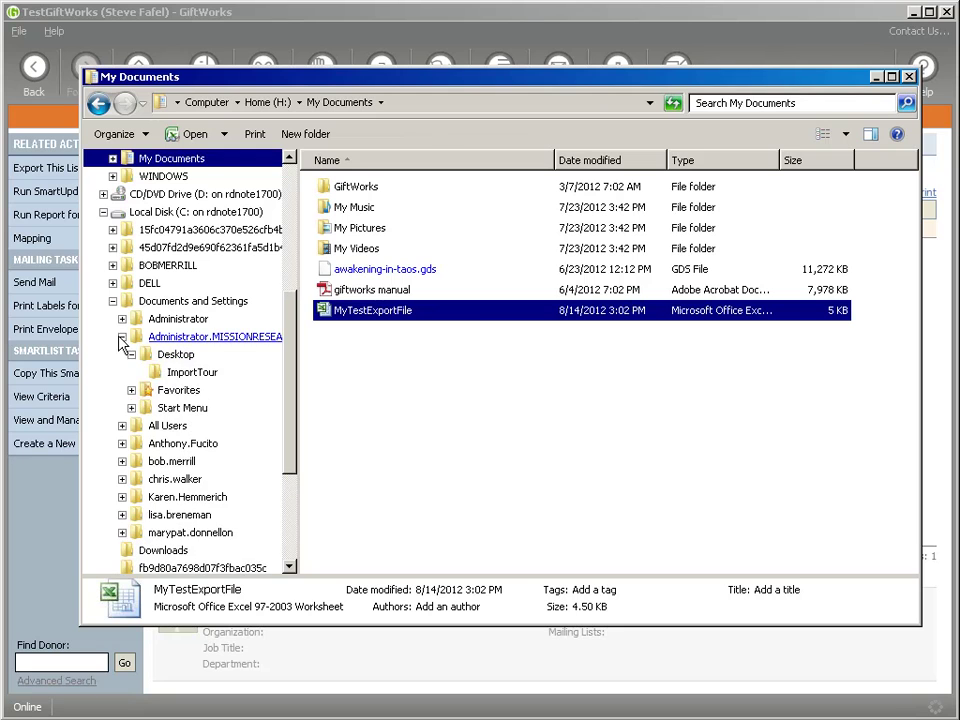
left_click(121, 337)
left_click(122, 318)
left_click(131, 336)
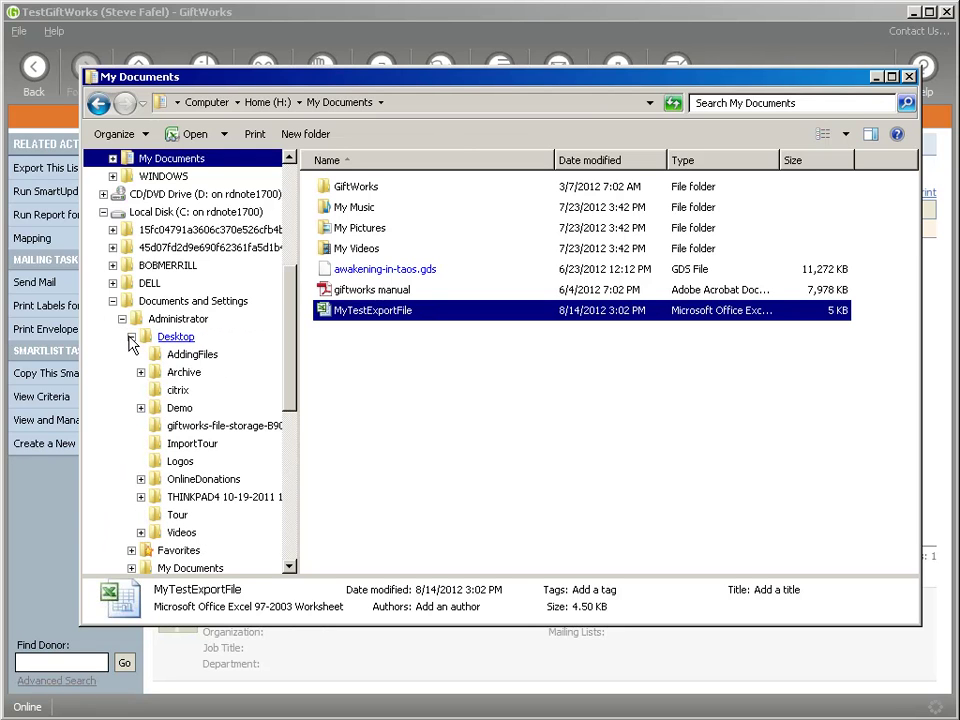
left_click(131, 336)
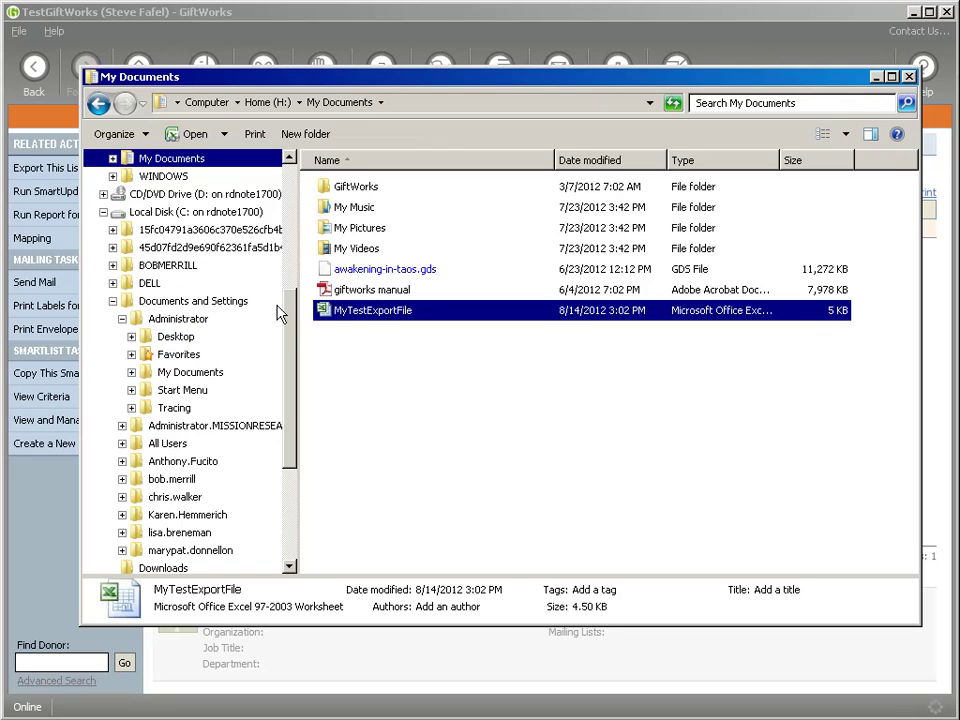
Copy MyTestExportFile onto the Administrator's Desktop and close the My Documents window
left_click_drag(289, 326, 290, 195)
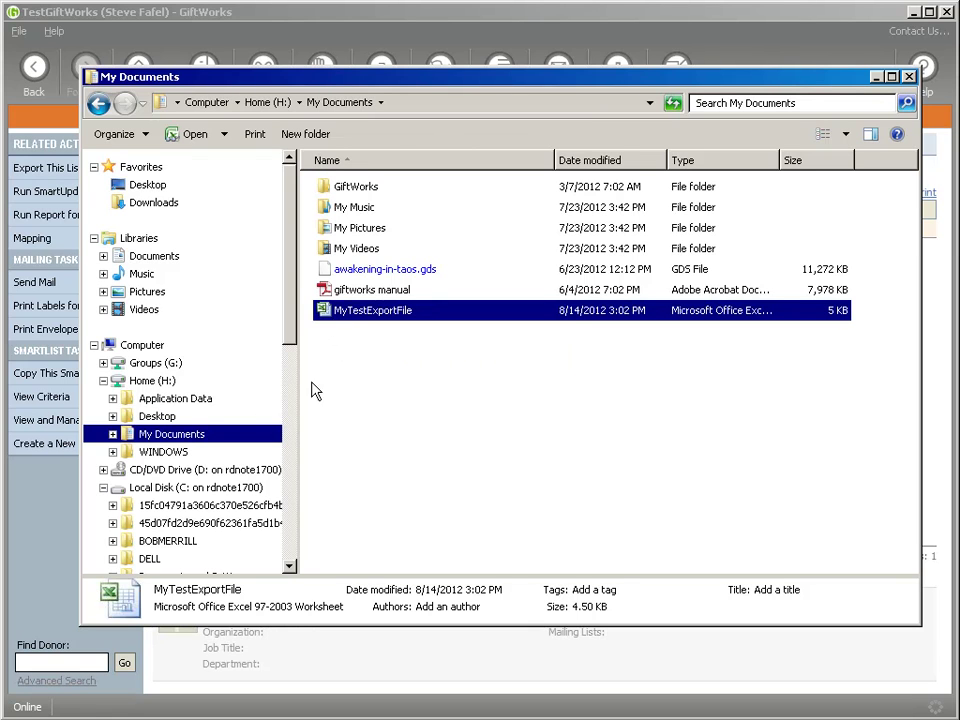
left_click_drag(295, 306, 298, 388)
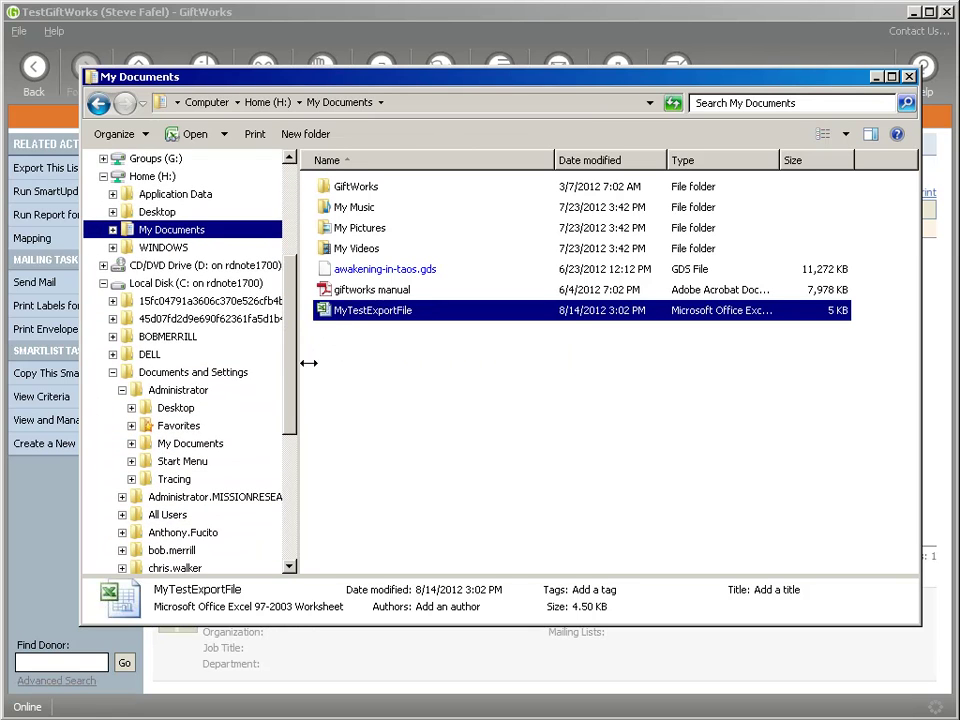
left_click_drag(325, 316, 150, 344)
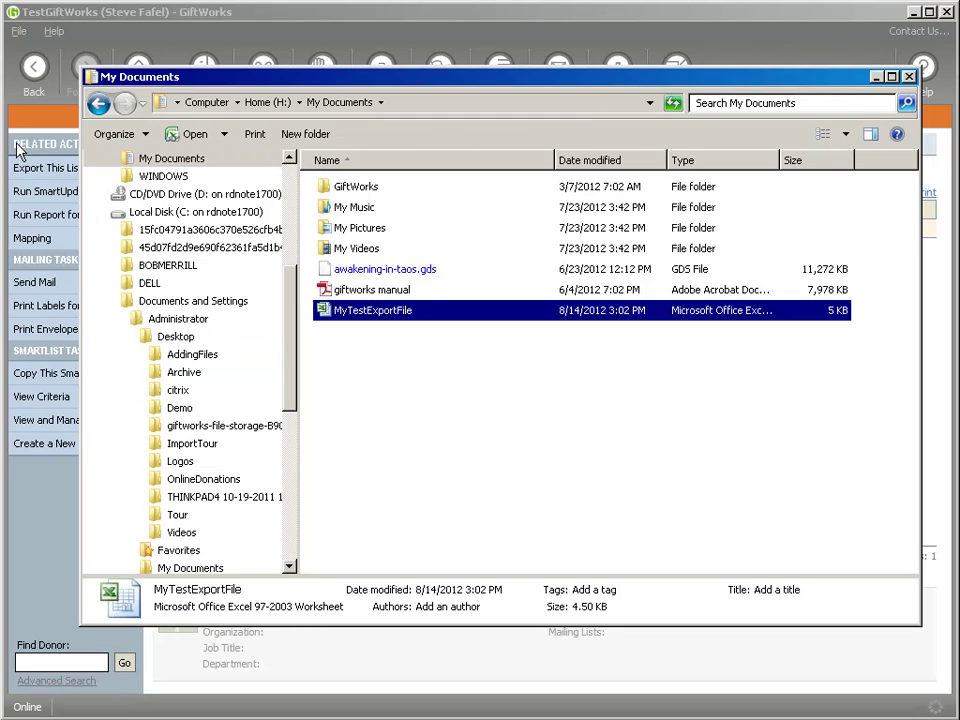
left_click(876, 78)
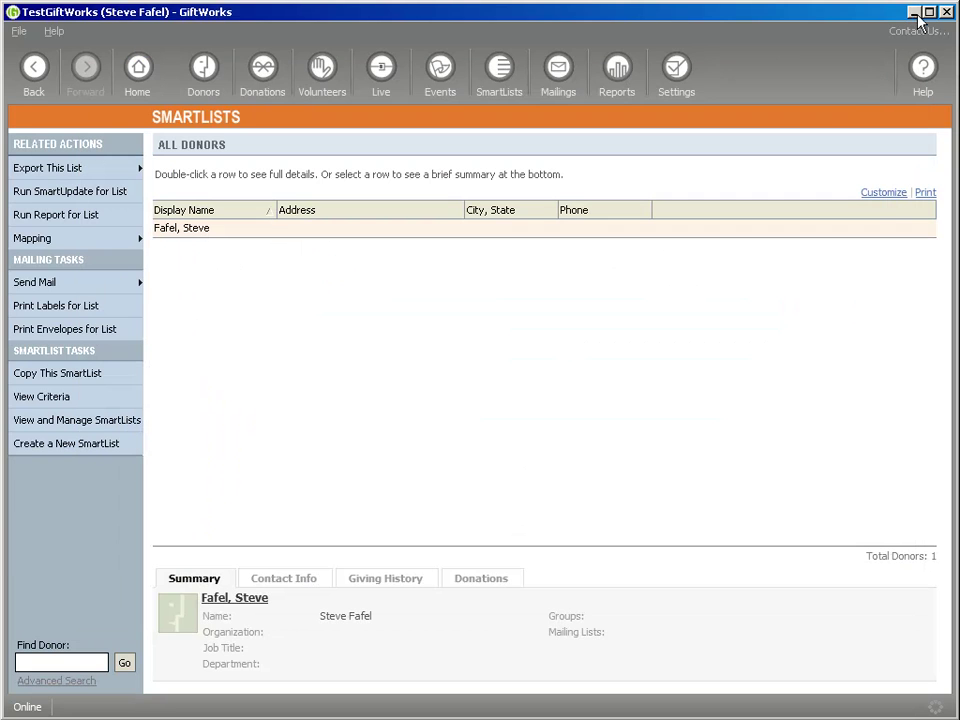
Select the MyTestExportFile.xls copy on the desktop and attempt to delete it
double_click(45, 77)
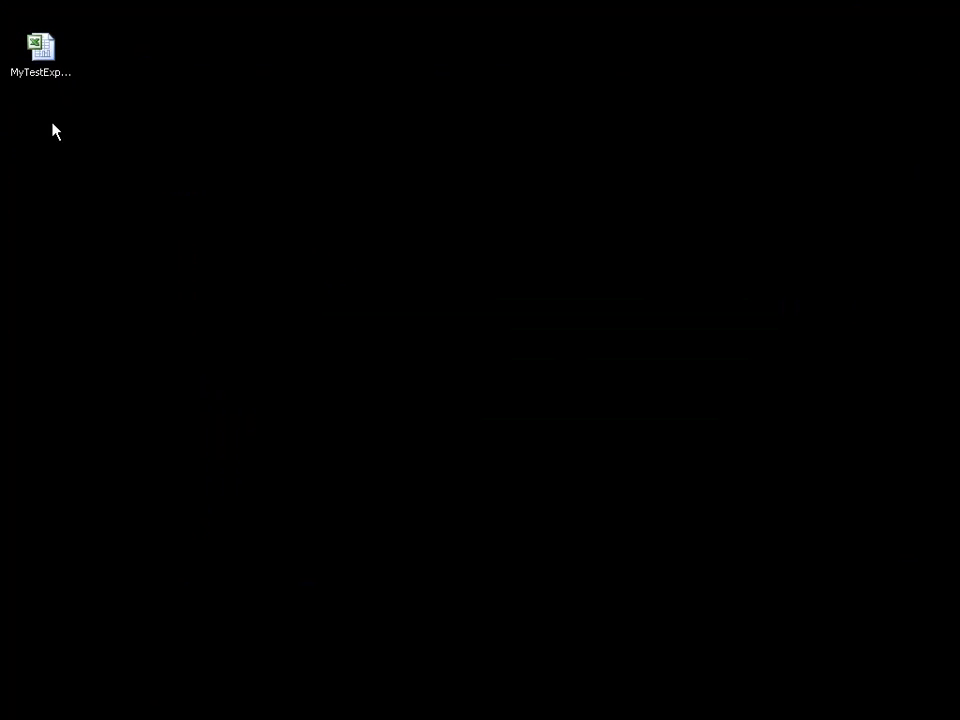
left_click(38, 45)
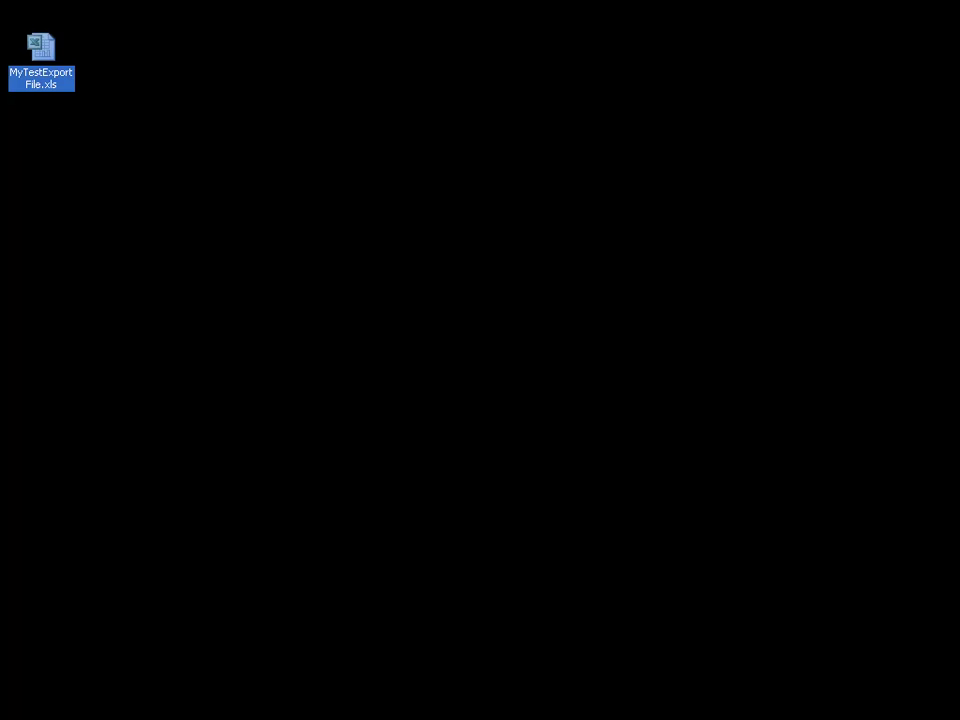
left_click(480, 400)
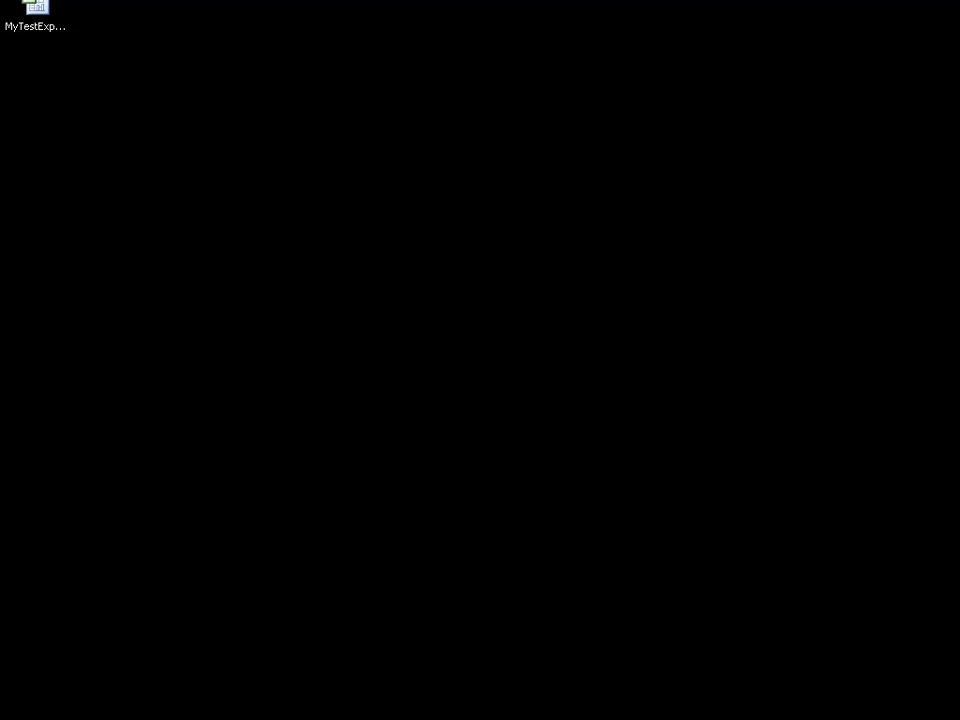
left_click(35, 12)
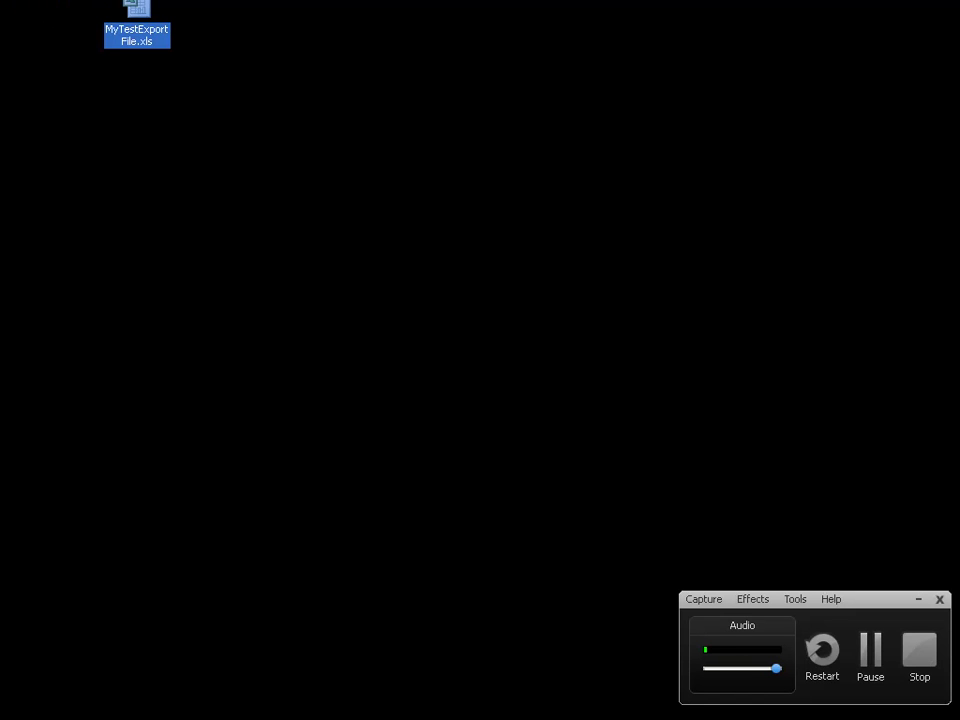
key("Delete")
key("Return")
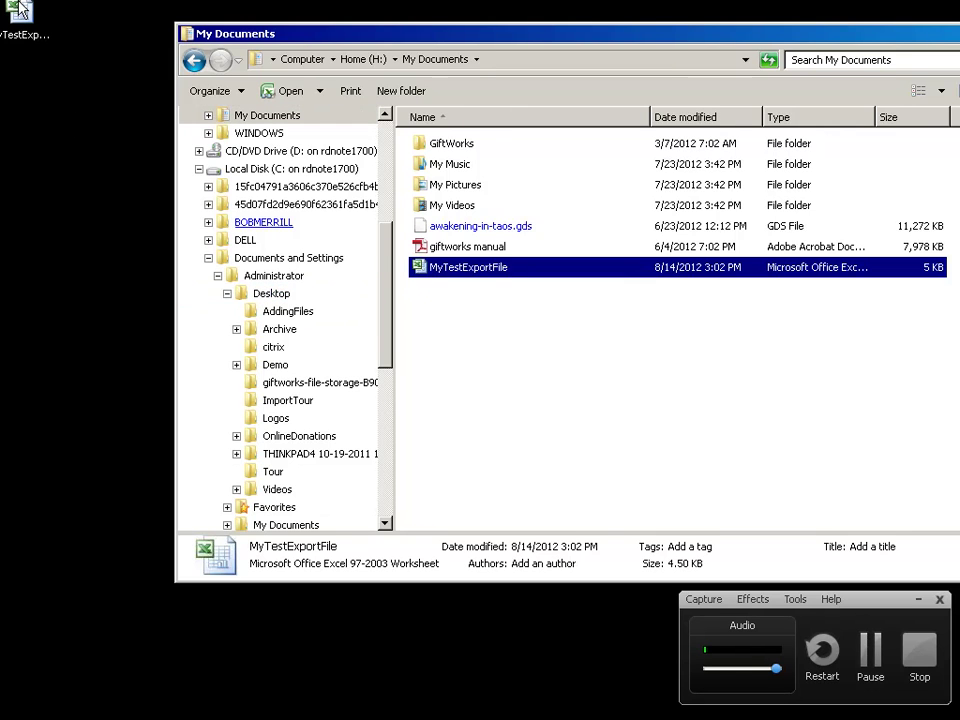
Delete the desktop MyTestExportFile.xls copy, then copy giftworks manual onto the Desktop
left_click(20, 14)
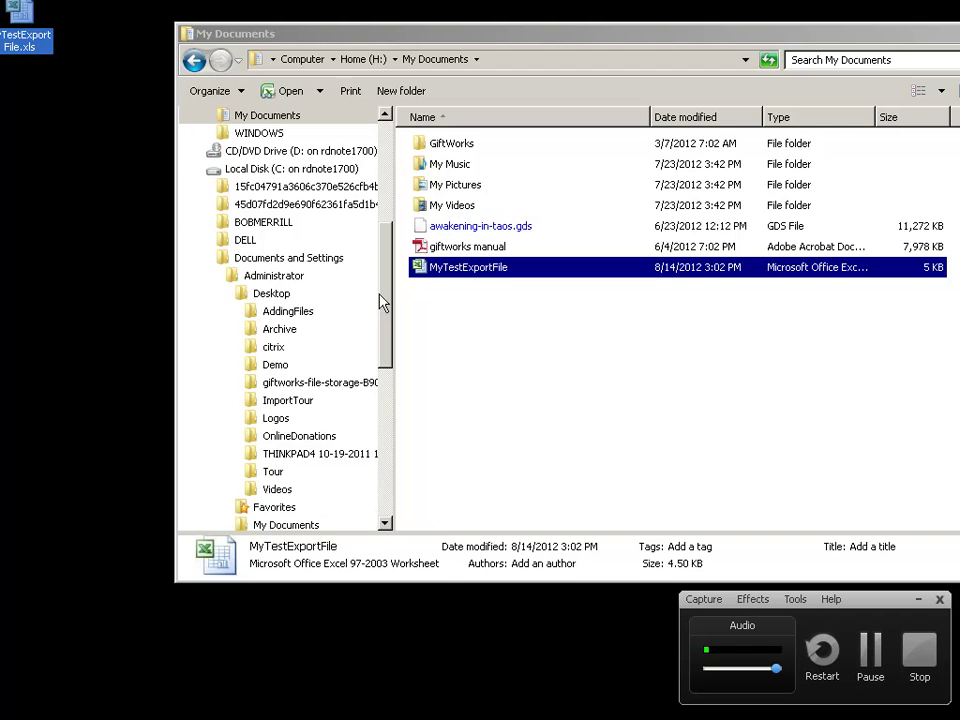
left_click_drag(385, 301, 380, 273)
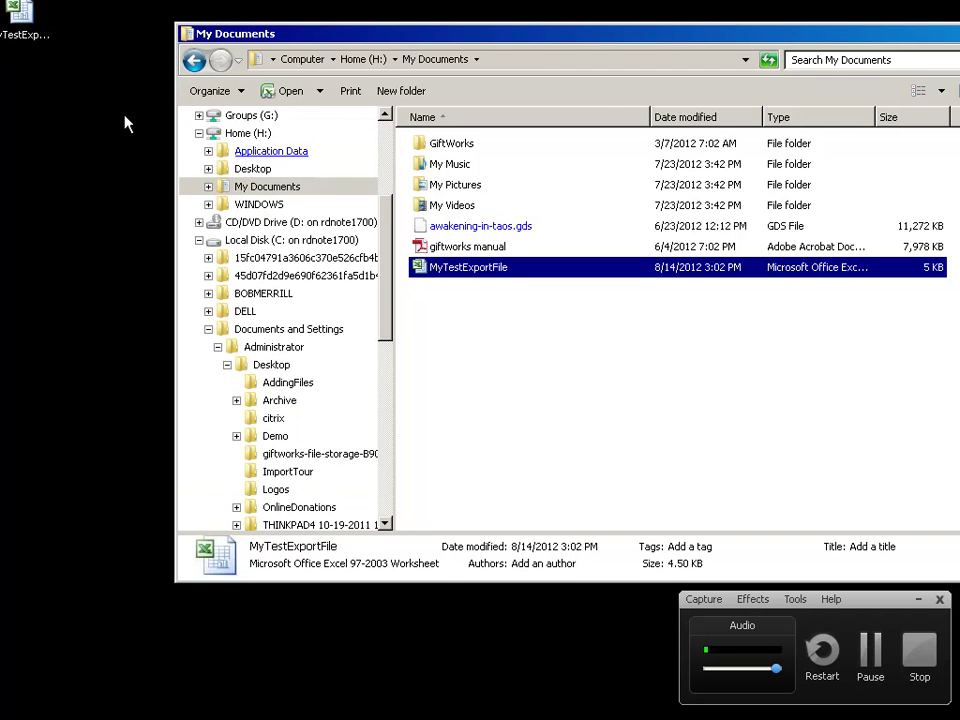
left_click(22, 9)
key("Delete")
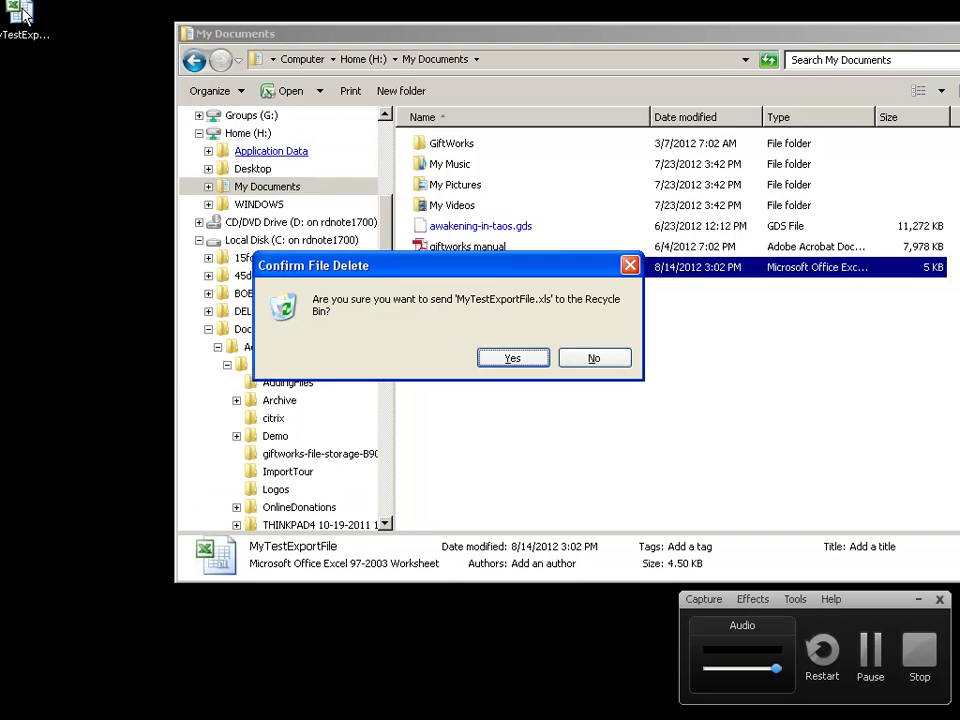
key("Return")
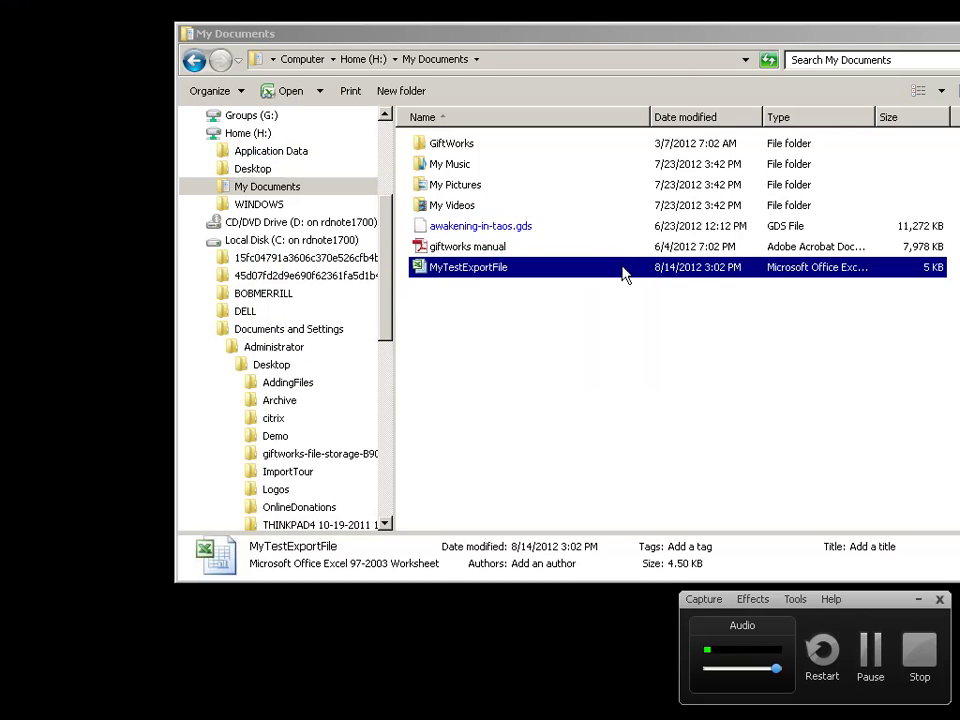
left_click(456, 250)
left_click_drag(456, 253, 245, 368)
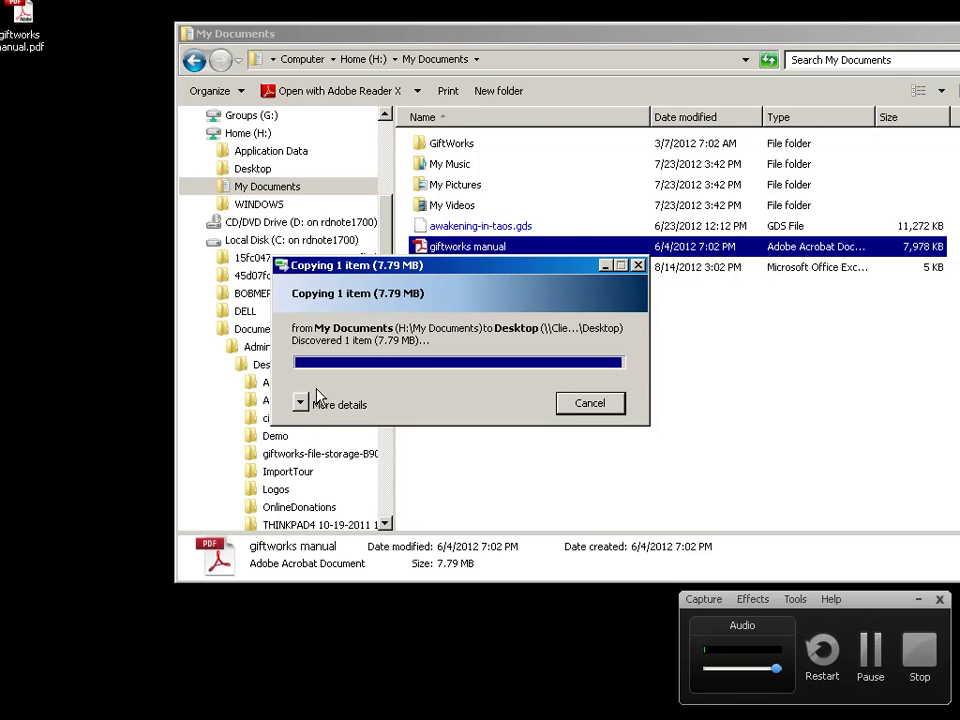
Delete the giftworks manual.pdf copy from the desktop and select MyTestExportFile in My Documents
left_click(22, 32)
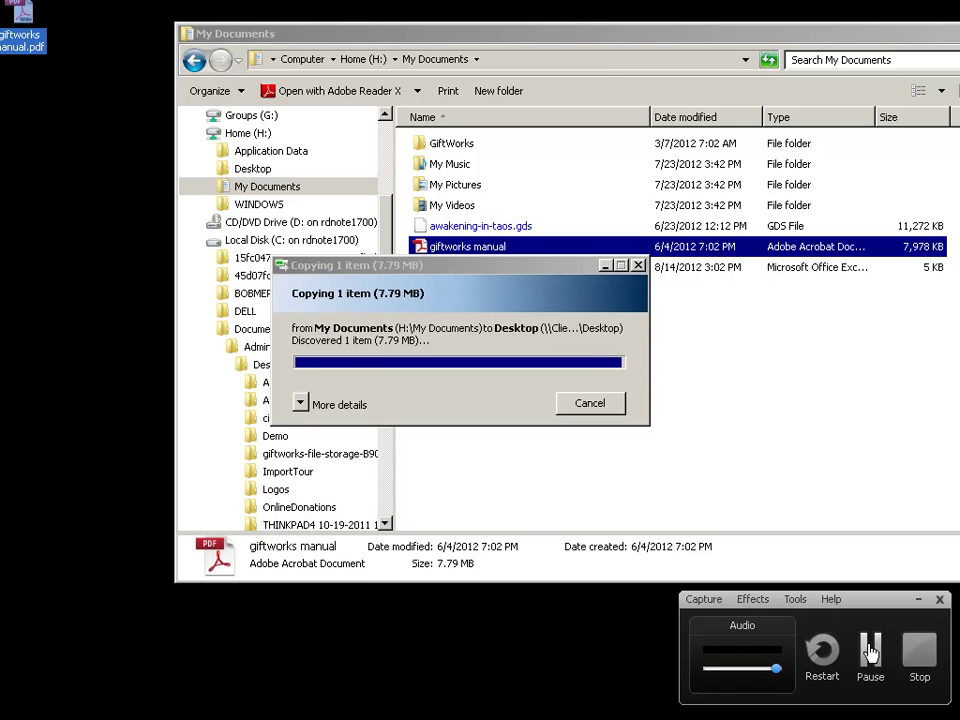
left_click_drag(868, 604, 0, 590)
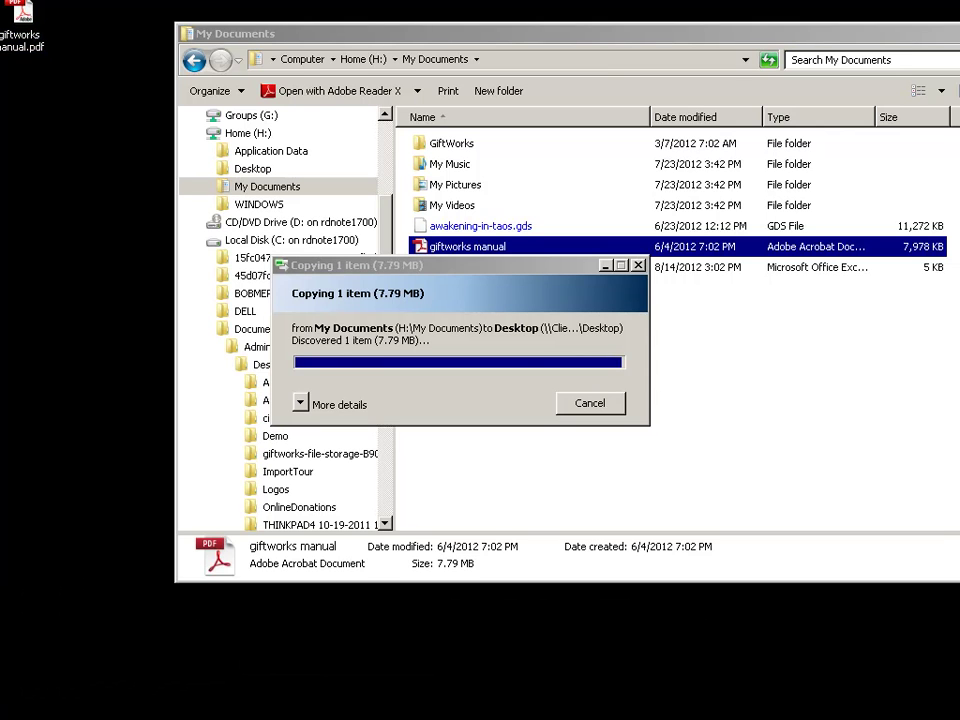
left_click_drag(870, 610, 0, 606)
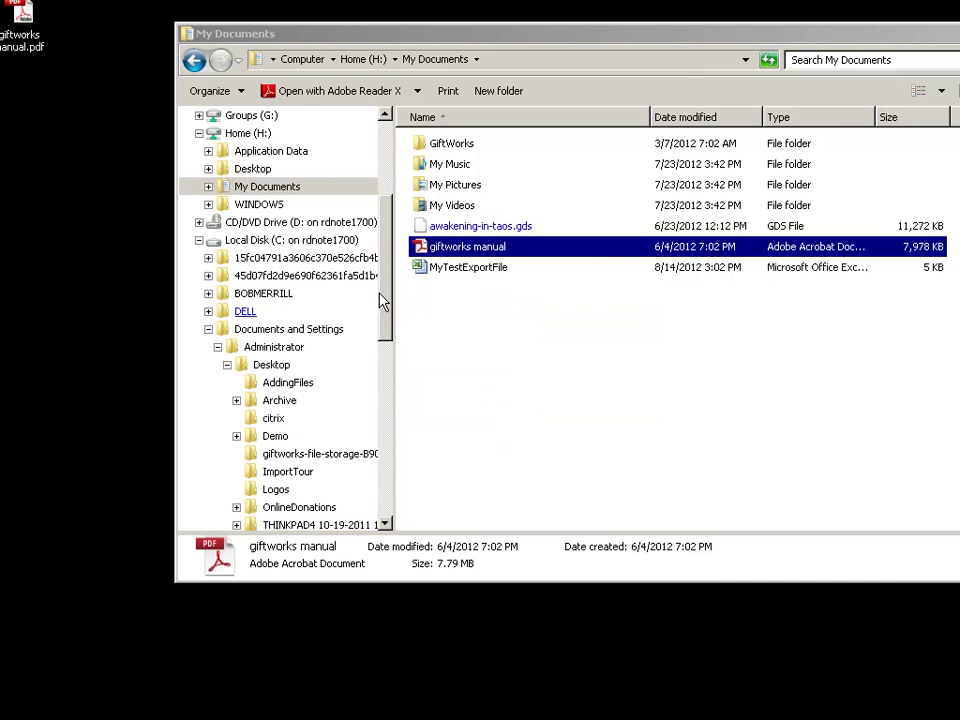
left_click(24, 21)
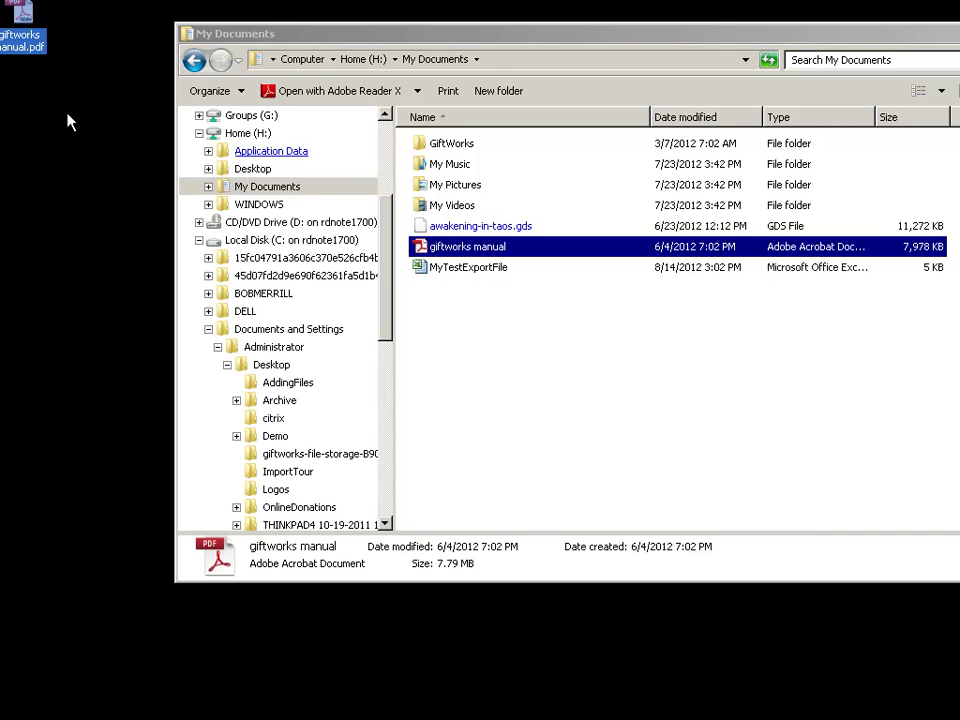
key("Delete")
key("Return")
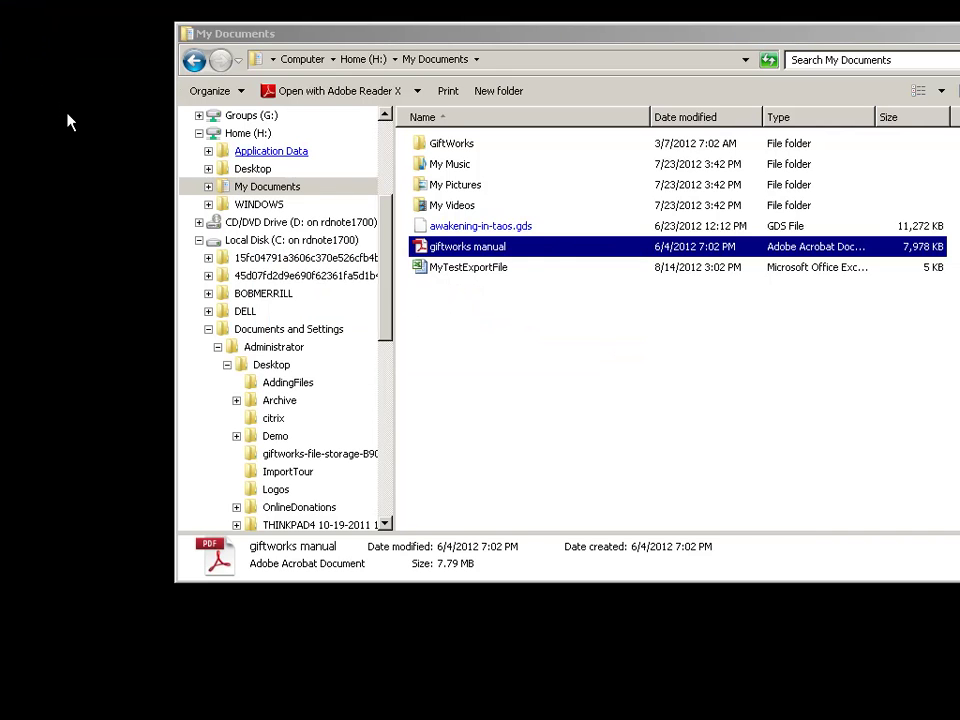
left_click(451, 272)
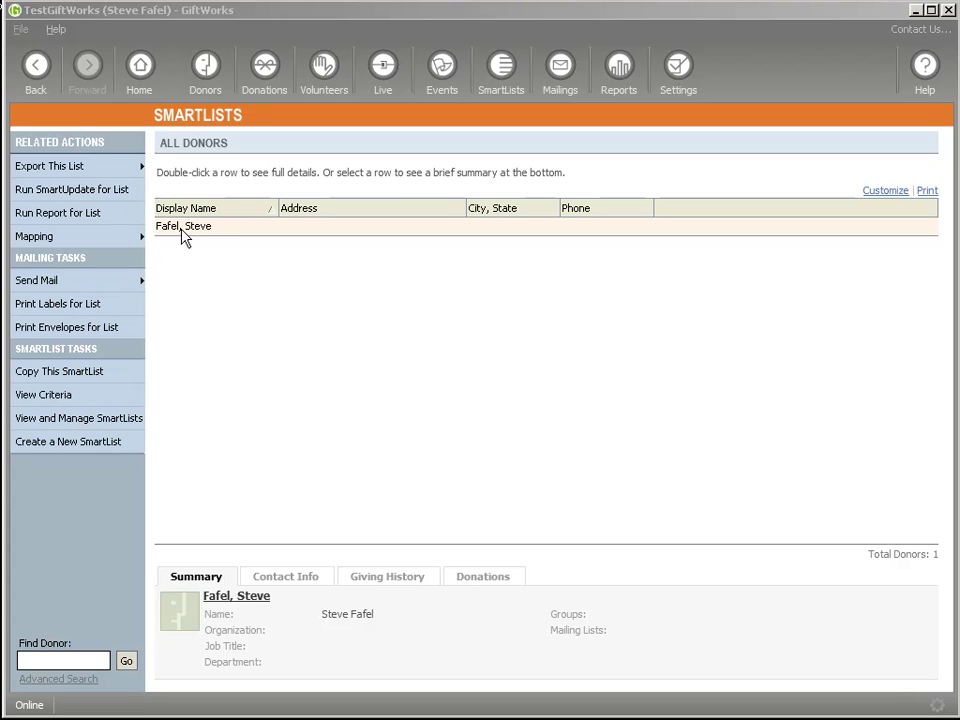
Start a mailing to a single donor, found by searching the donor's name
left_click(561, 68)
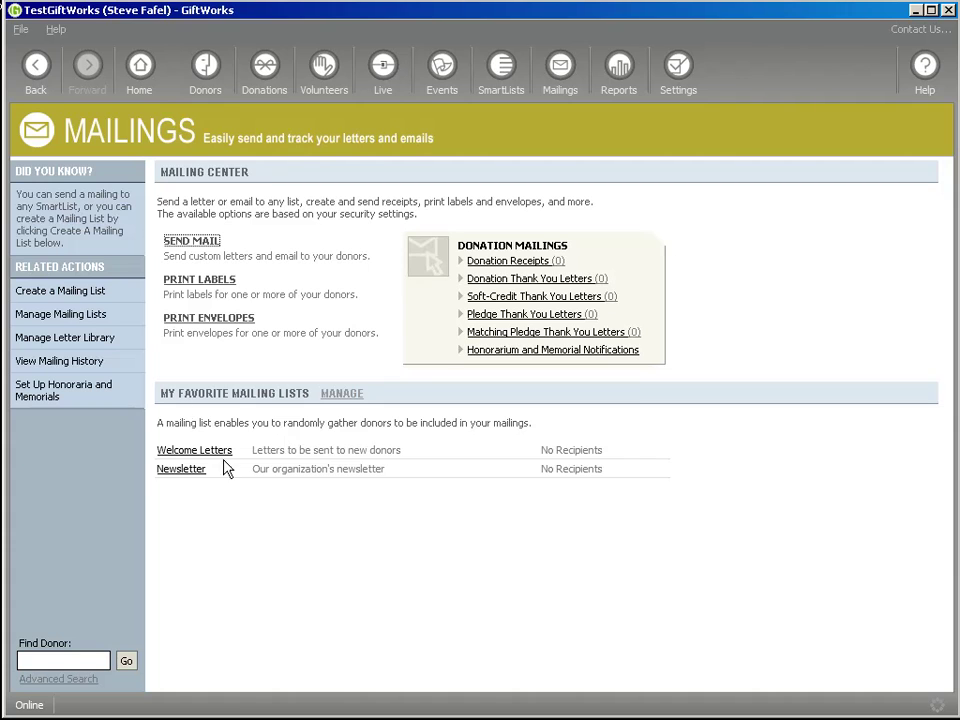
left_click(205, 243)
left_click(252, 266)
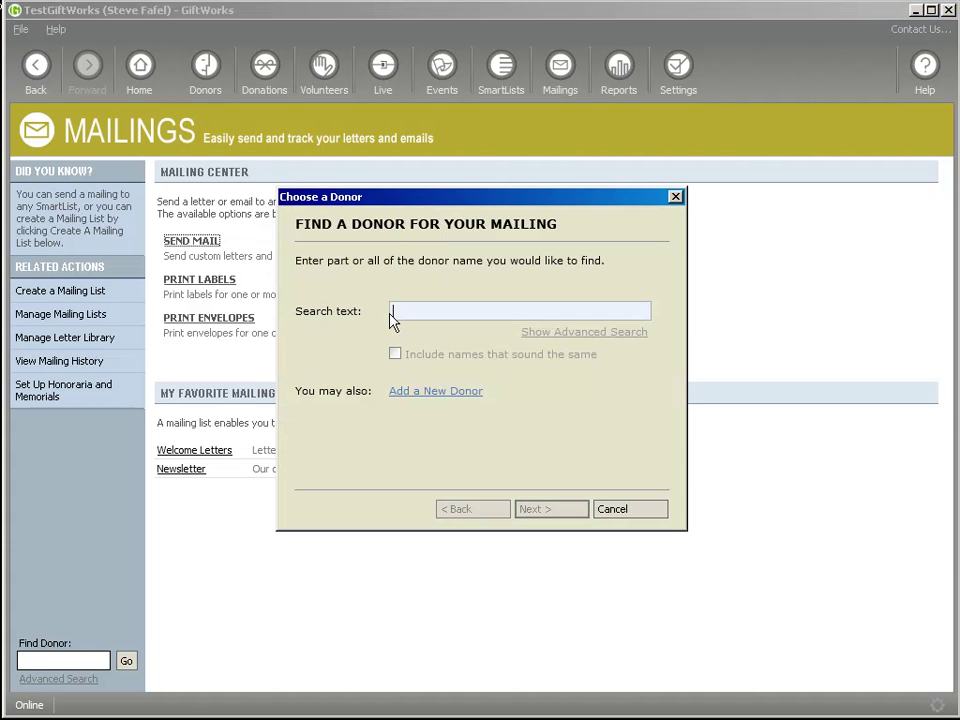
type("Steve")
key("Return")
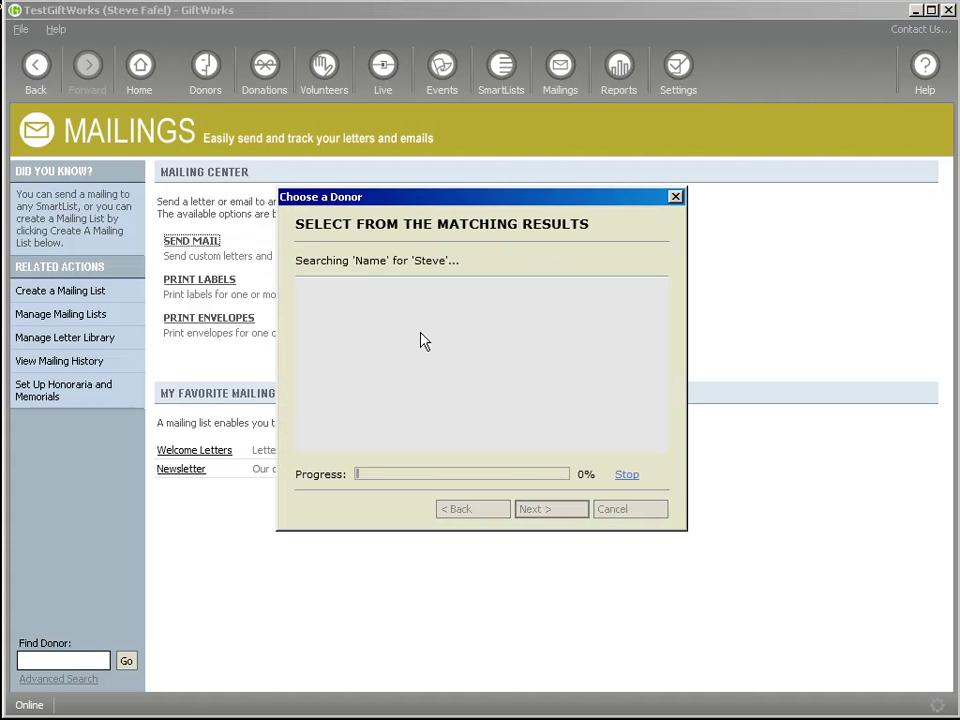
left_click(549, 505)
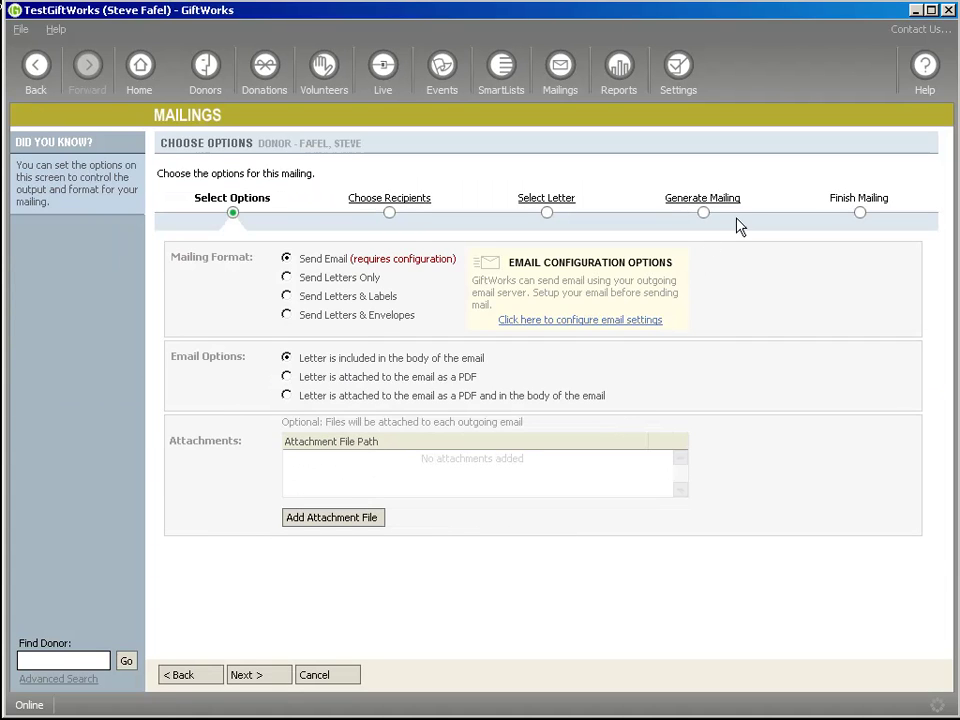
Choose Send Letters & Labels, generate the Avery 5160 mailing, and advance to Finish Mailing
left_click(722, 206)
left_click(514, 454)
left_click(328, 297)
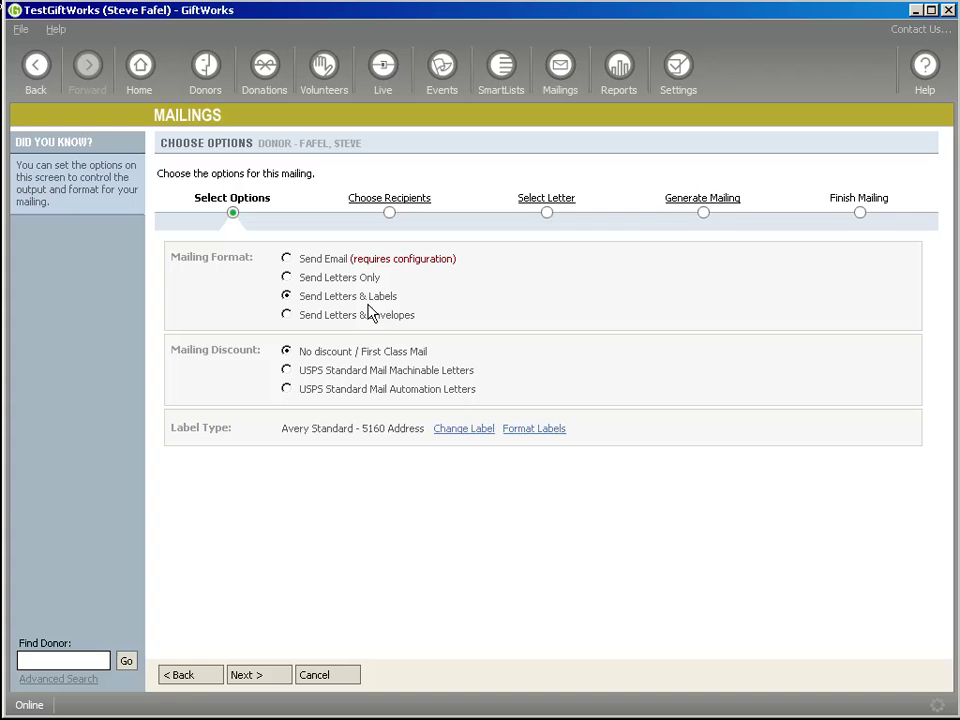
left_click(686, 206)
left_click(214, 405)
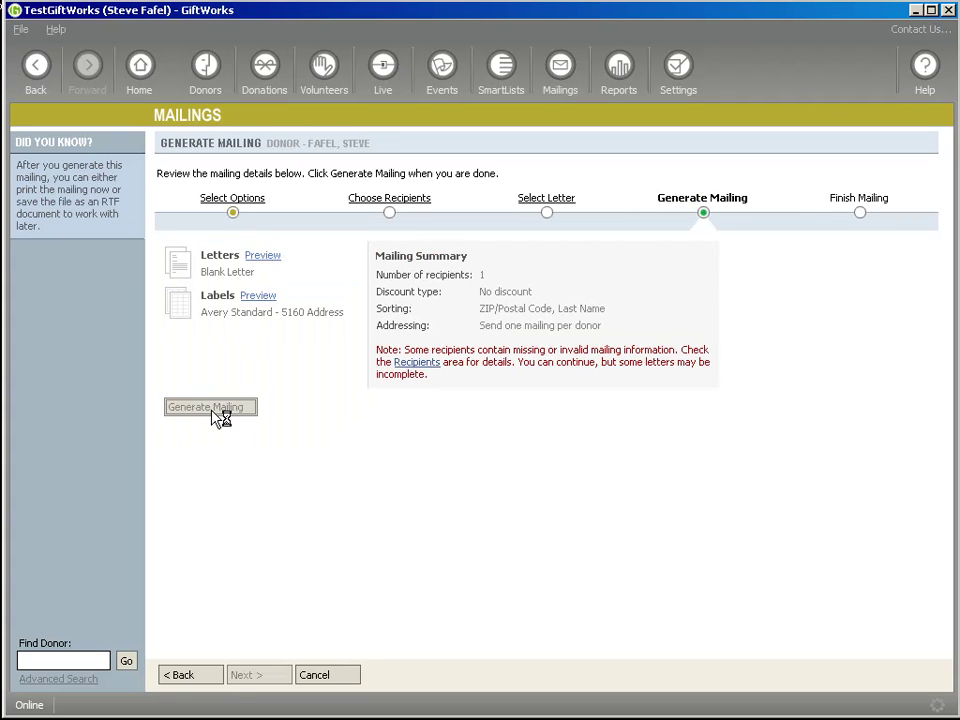
left_click(262, 675)
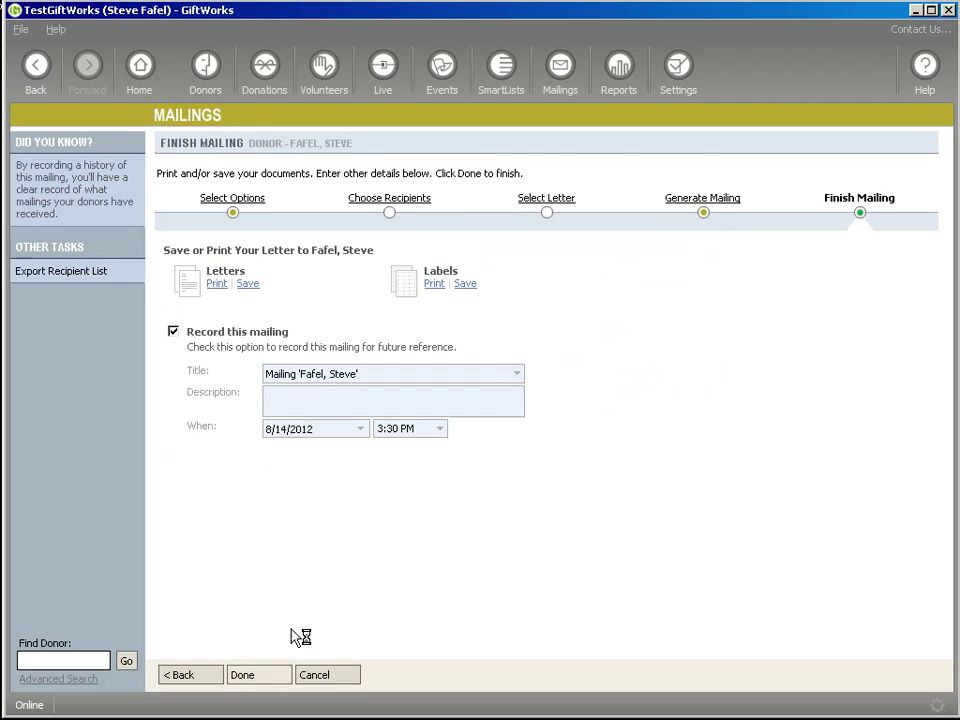
Set H:\My Documents as the save folder for the mailing's letter
left_click(247, 285)
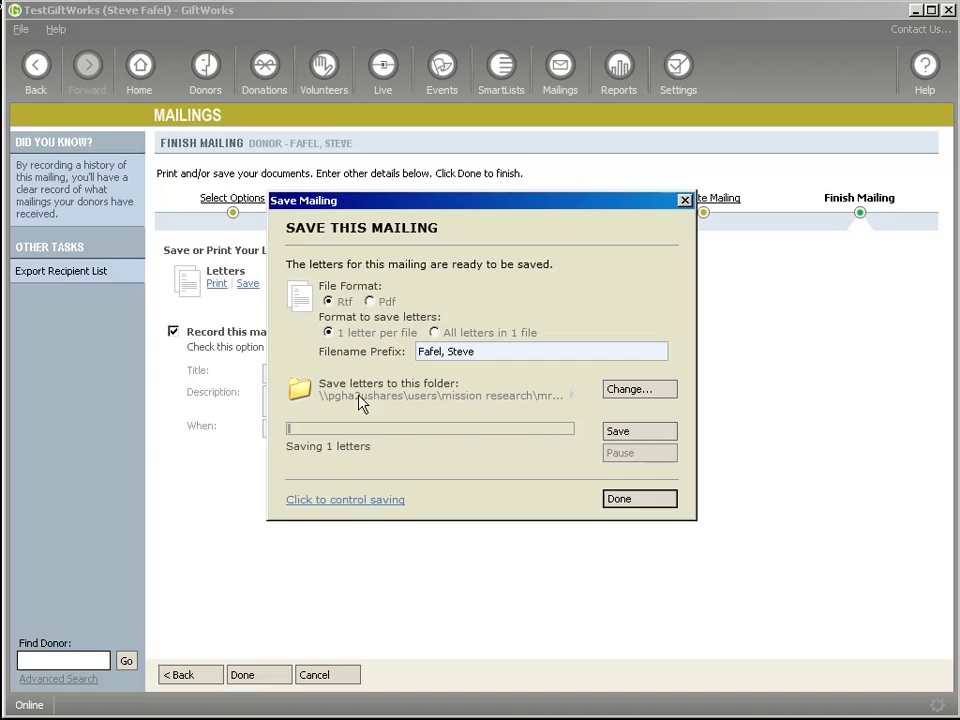
left_click(648, 390)
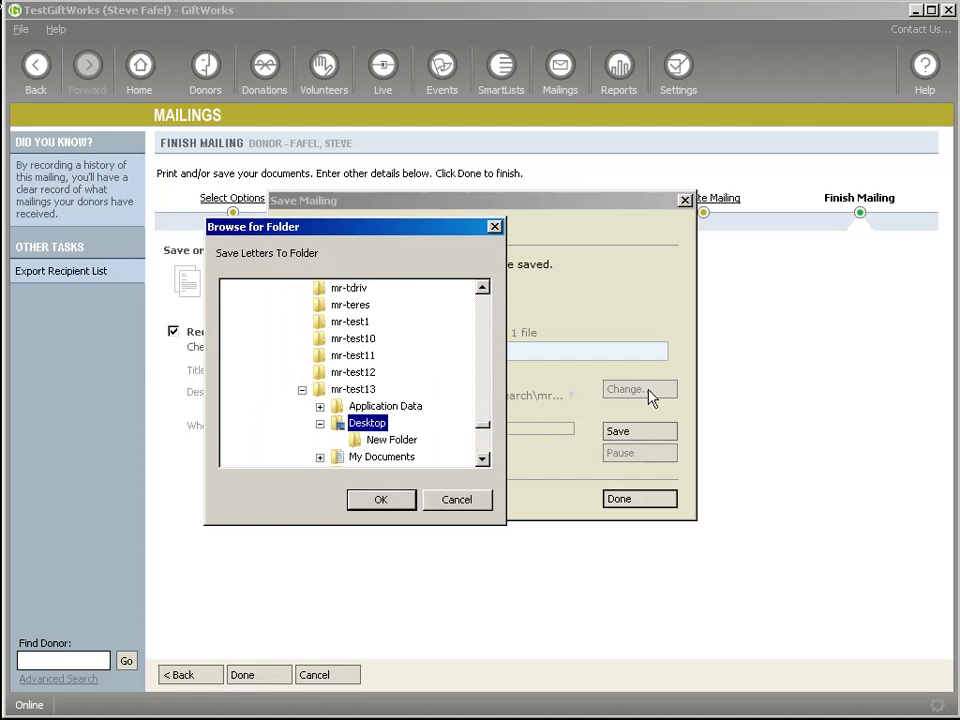
left_click_drag(486, 433, 484, 289)
left_click(232, 306)
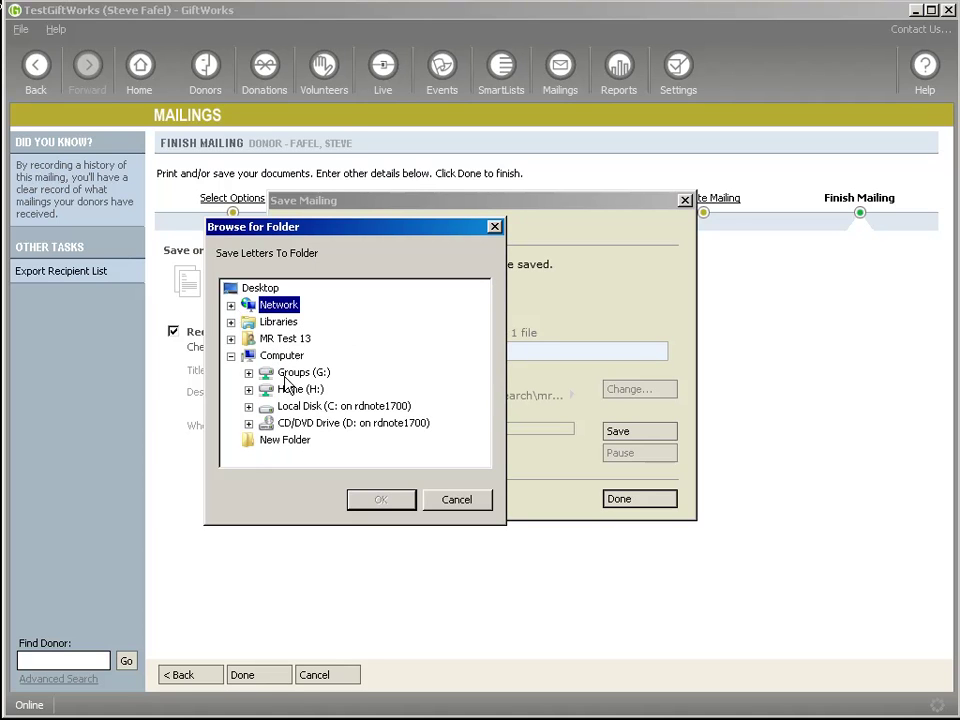
left_click(288, 389)
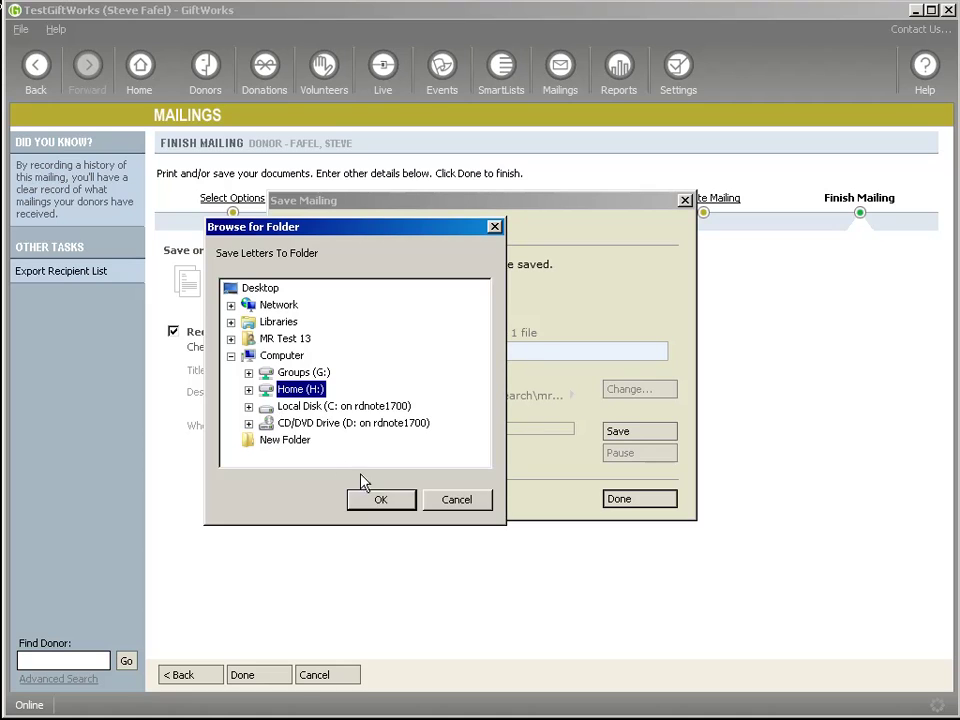
left_click(376, 500)
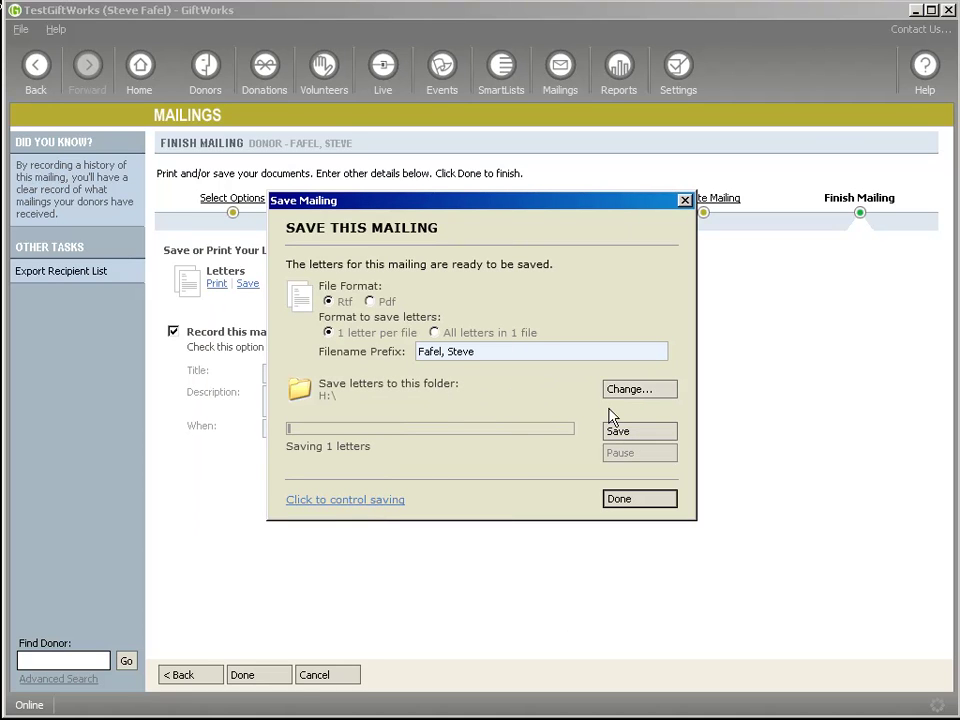
left_click(626, 392)
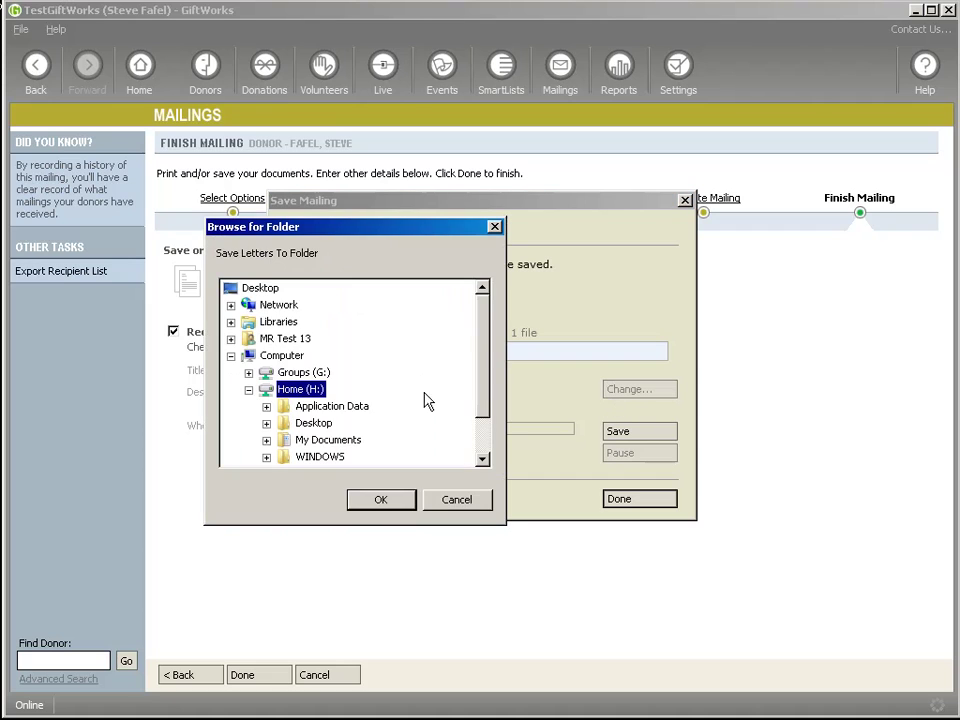
left_click(320, 440)
left_click(375, 502)
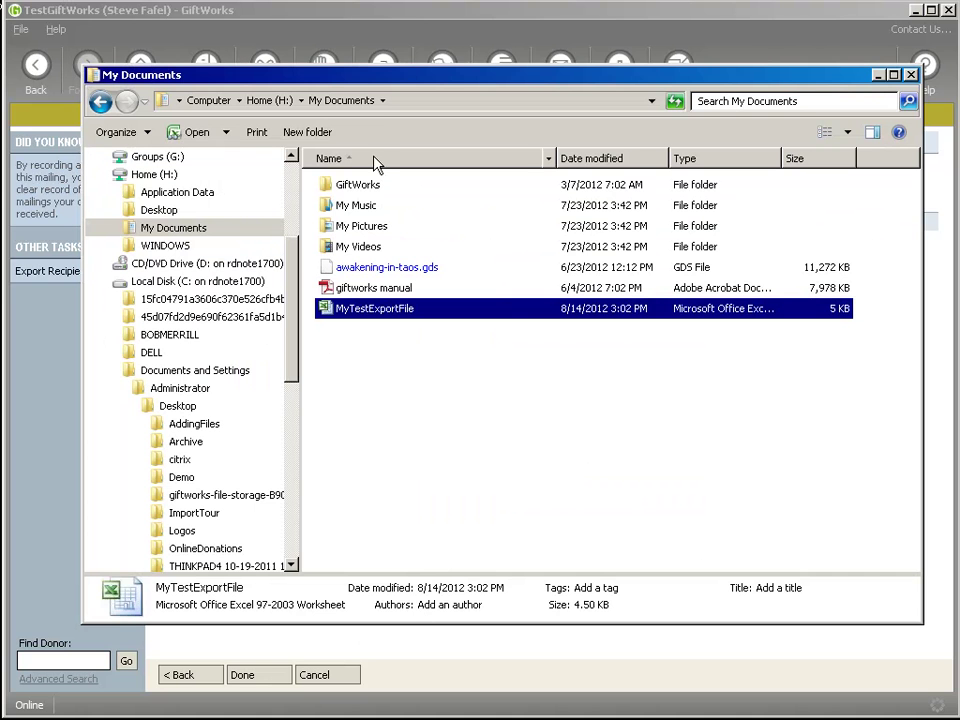
Save the letter as an RTF file into My Documents
left_click_drag(394, 78, 237, 366)
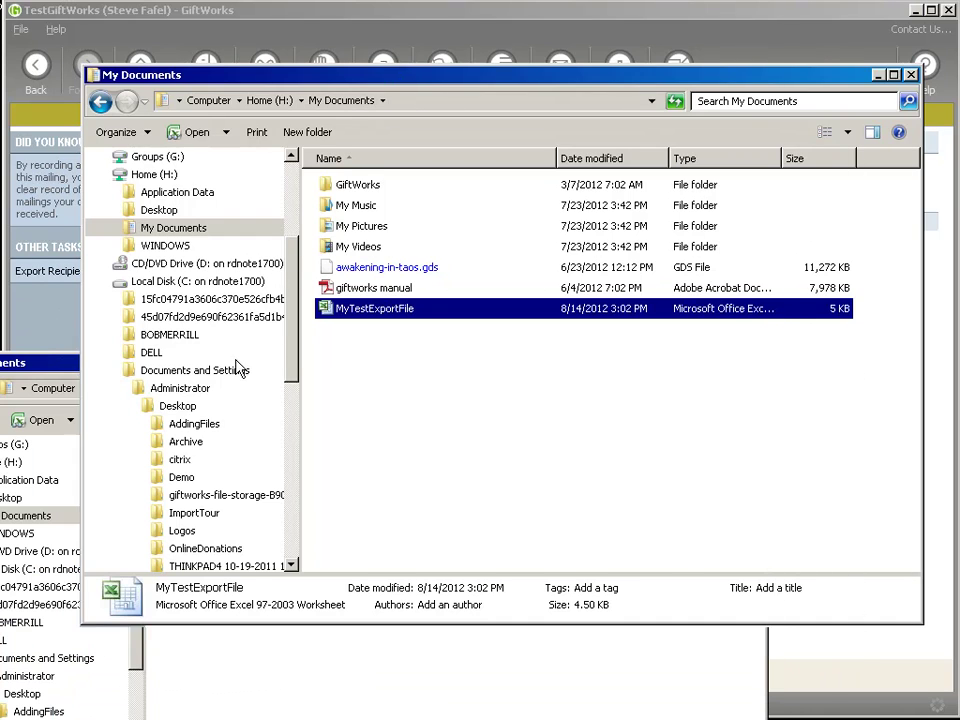
left_click(461, 219)
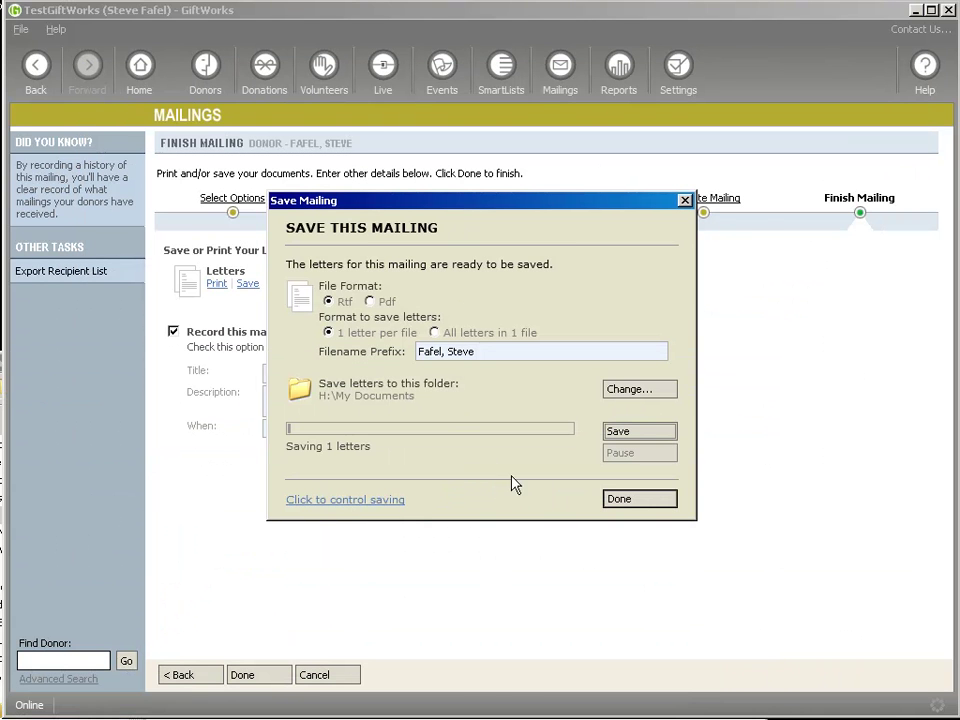
left_click_drag(2, 346, 0, 385)
left_click(495, 216)
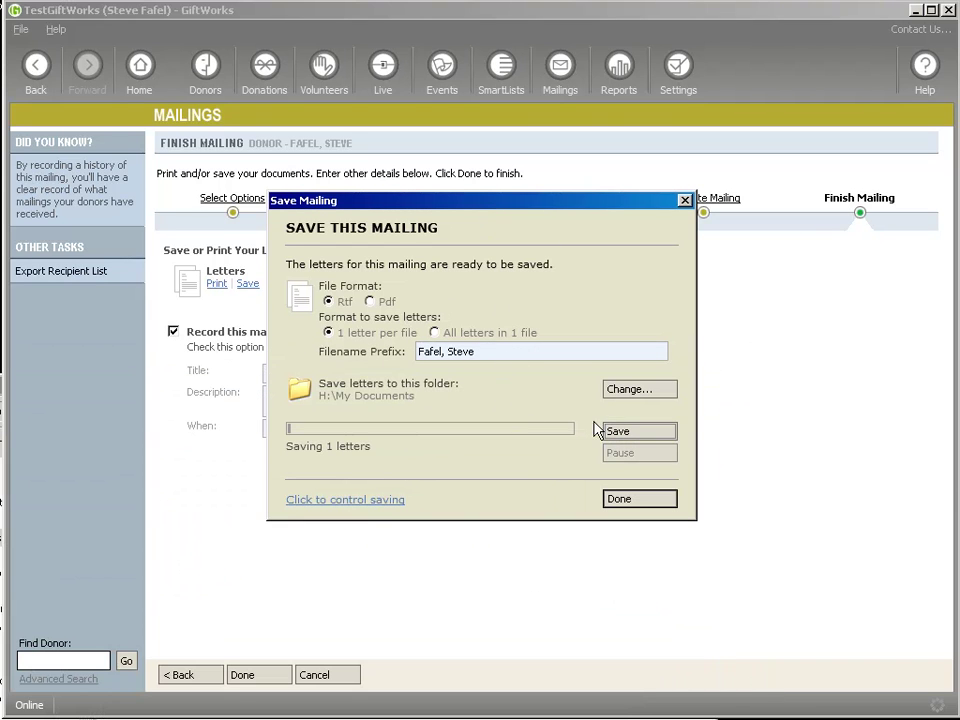
left_click(628, 432)
left_click_drag(1, 384, 173, 164)
Close My Documents, finish Save Mailing with Done, and go to Reports, abandoning the mailing
left_click(399, 395)
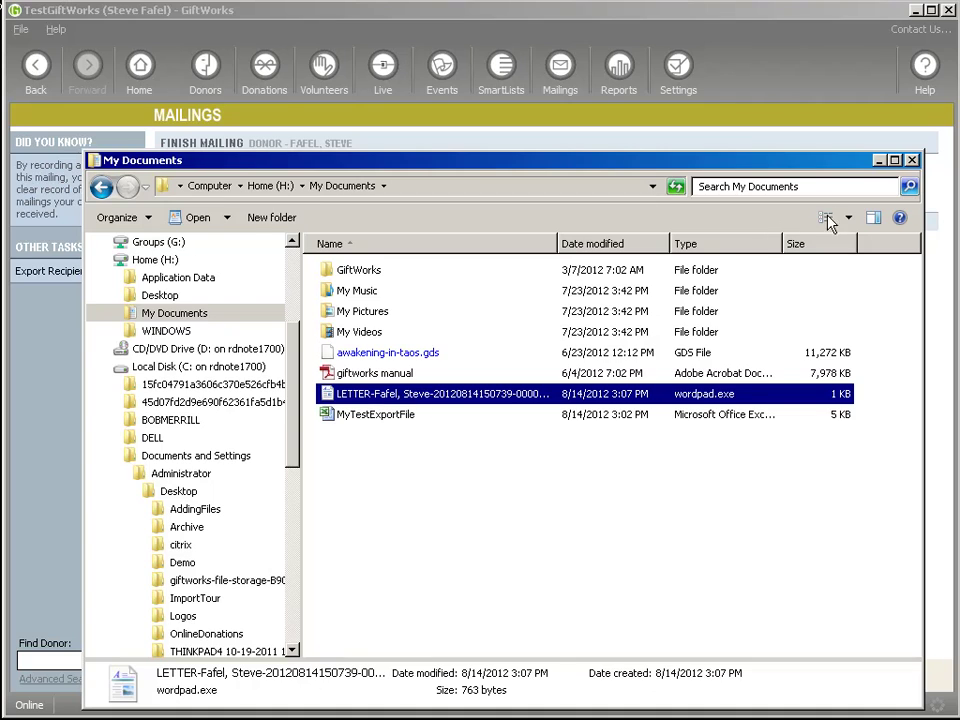
left_click(911, 160)
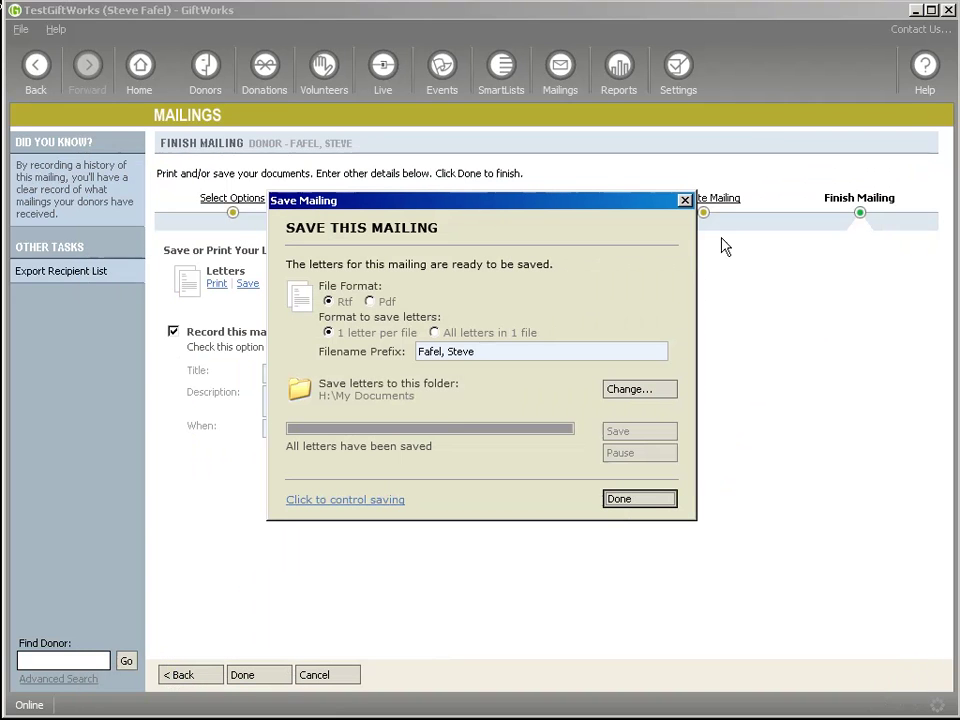
left_click(645, 505)
left_click(619, 68)
left_click(426, 437)
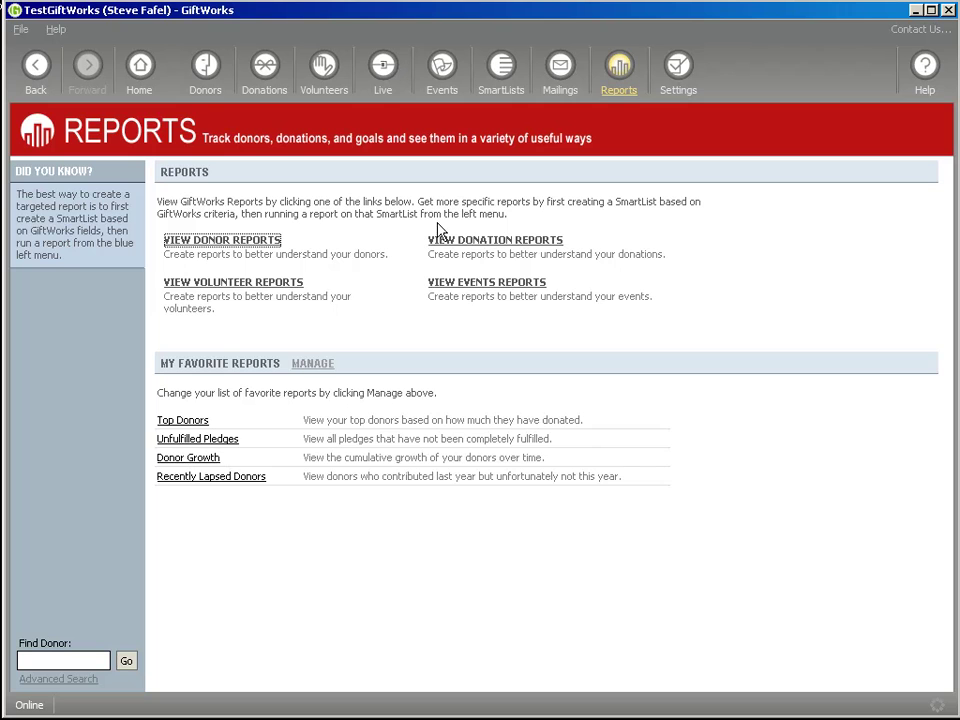
Open the Donors by SmartList report filtered to All Donors
left_click(258, 242)
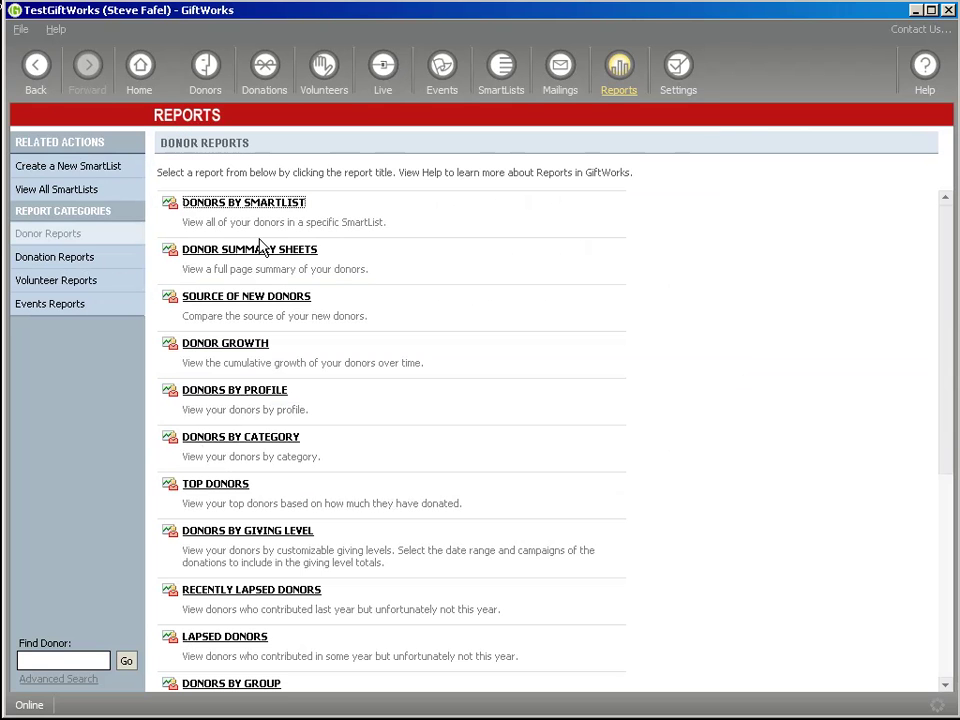
left_click(213, 205)
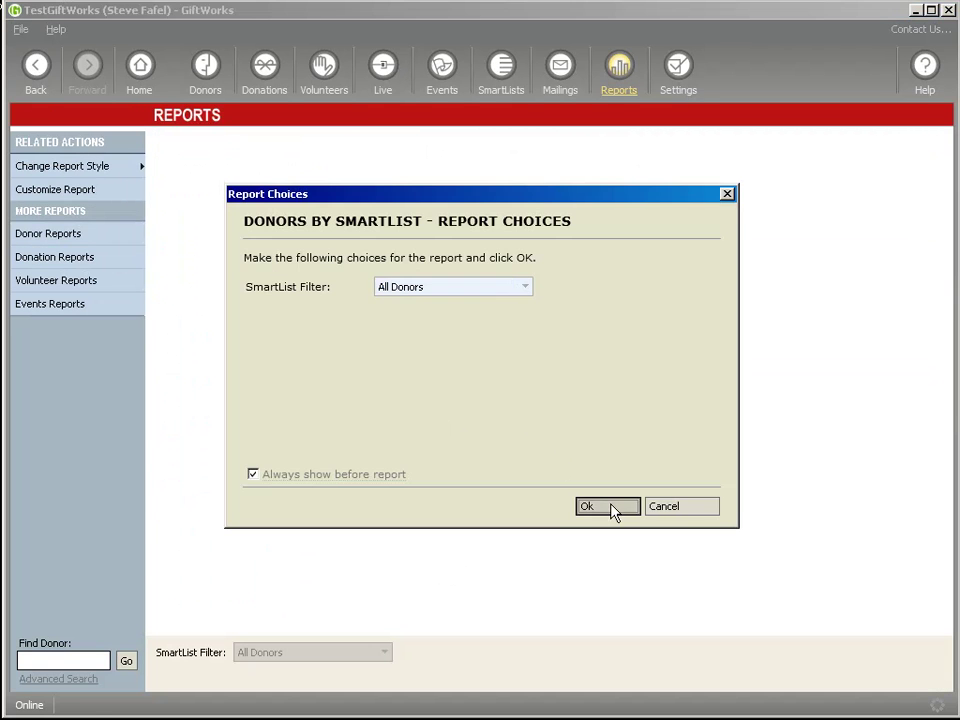
left_click(612, 507)
left_click(120, 264)
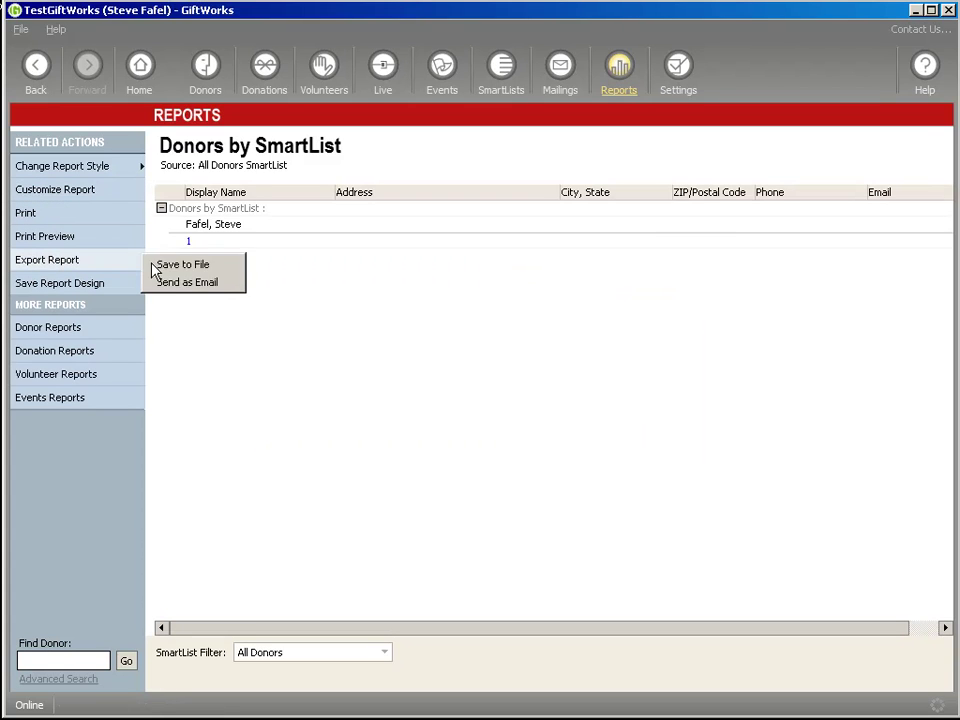
left_click(183, 265)
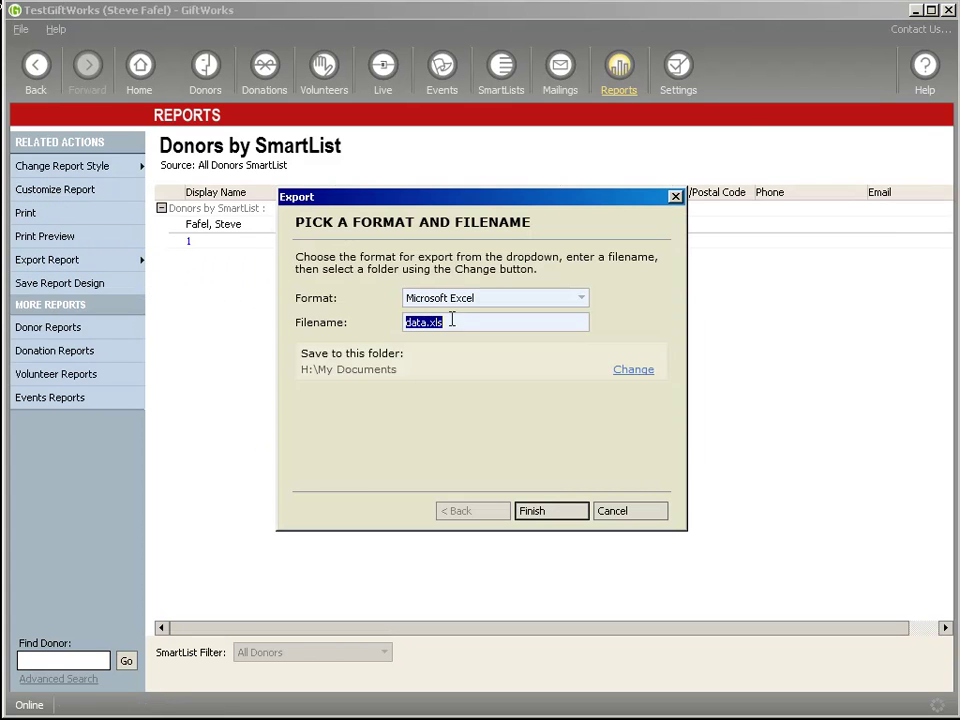
left_click(648, 510)
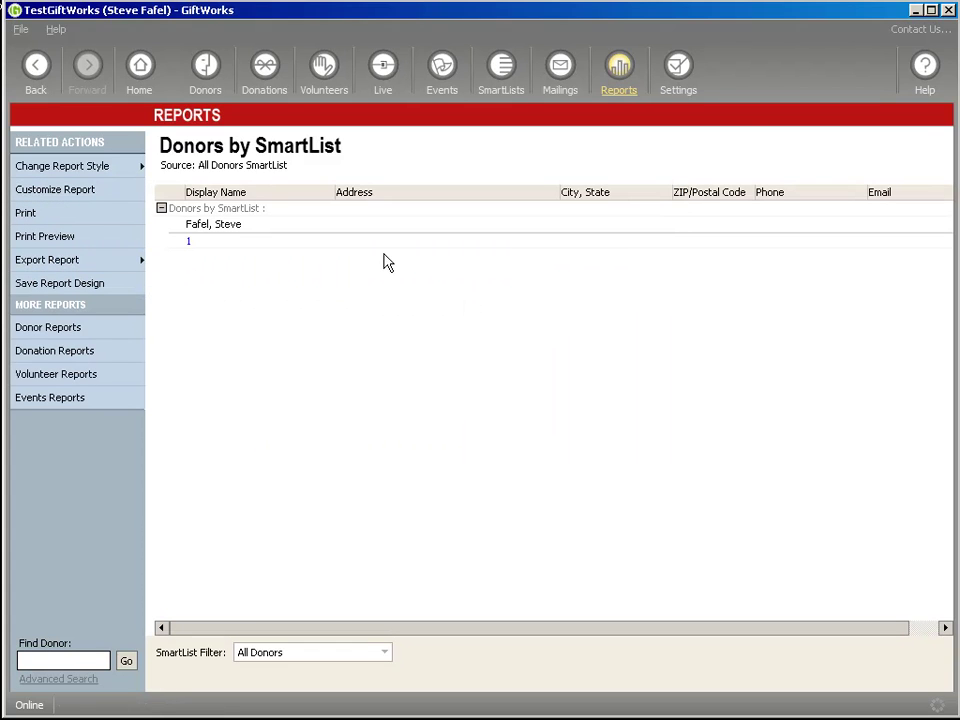
Export the report to a file named MyReport.xls in H:\My Documents
left_click(20, 260)
left_click(190, 262)
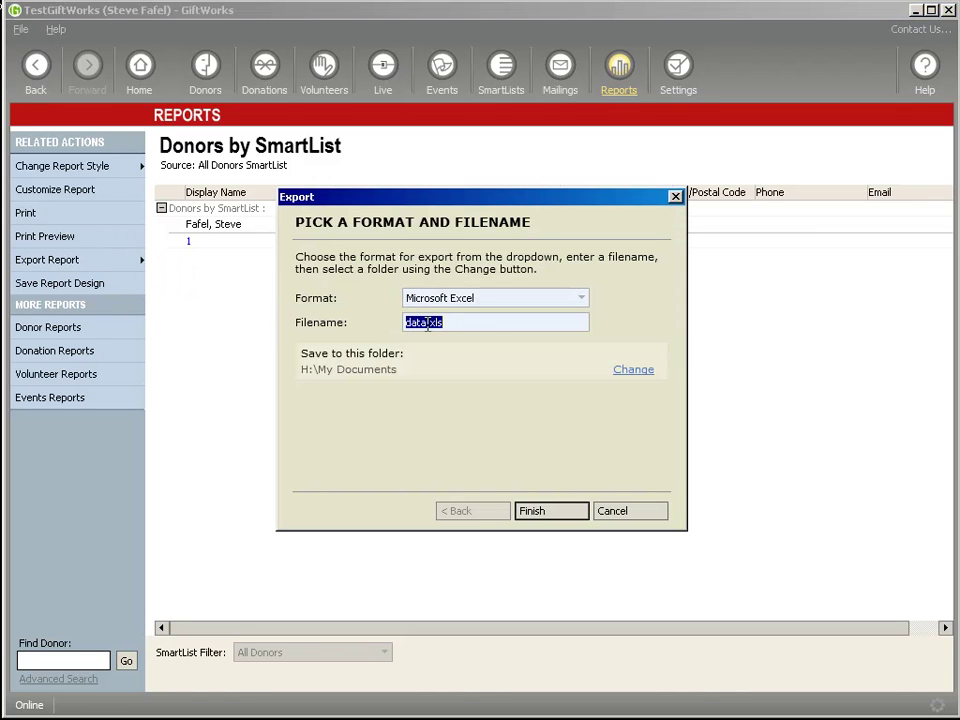
left_click(425, 324)
double_click(425, 332)
type("M")
left_click(550, 512)
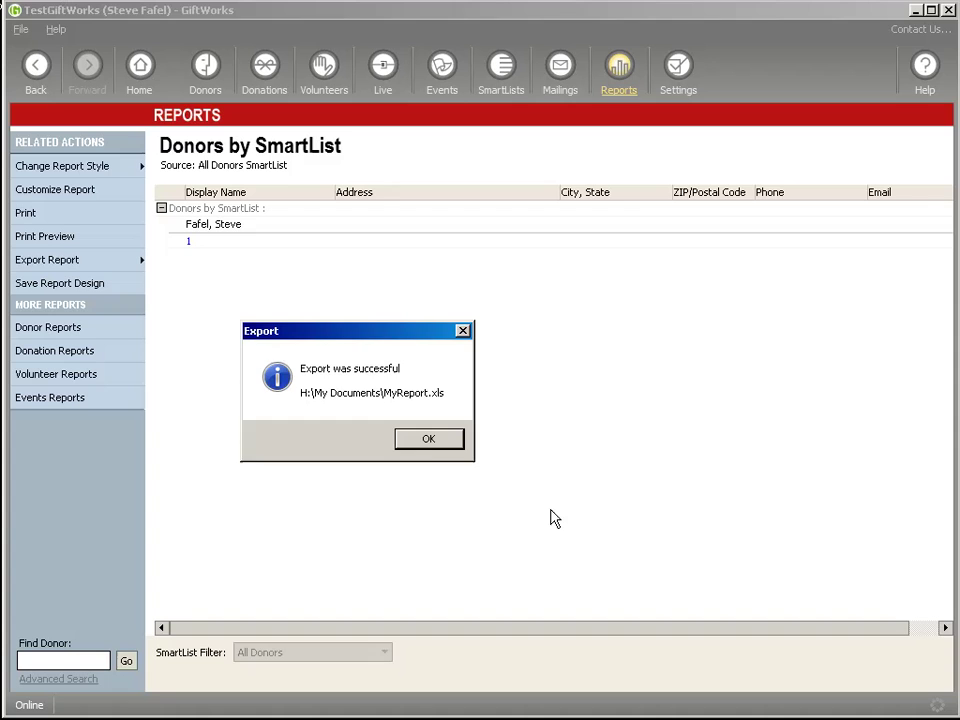
left_click(422, 441)
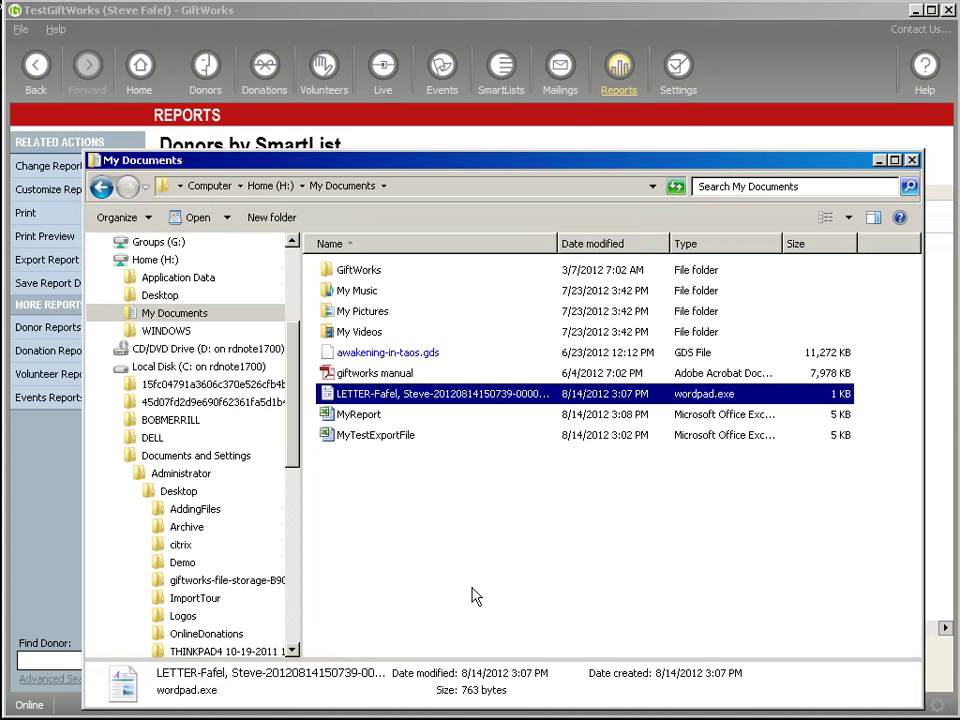
Delete the saved letter file and MyReport.xls from the desktop
left_click(353, 416)
left_click(336, 396, "ctrl")
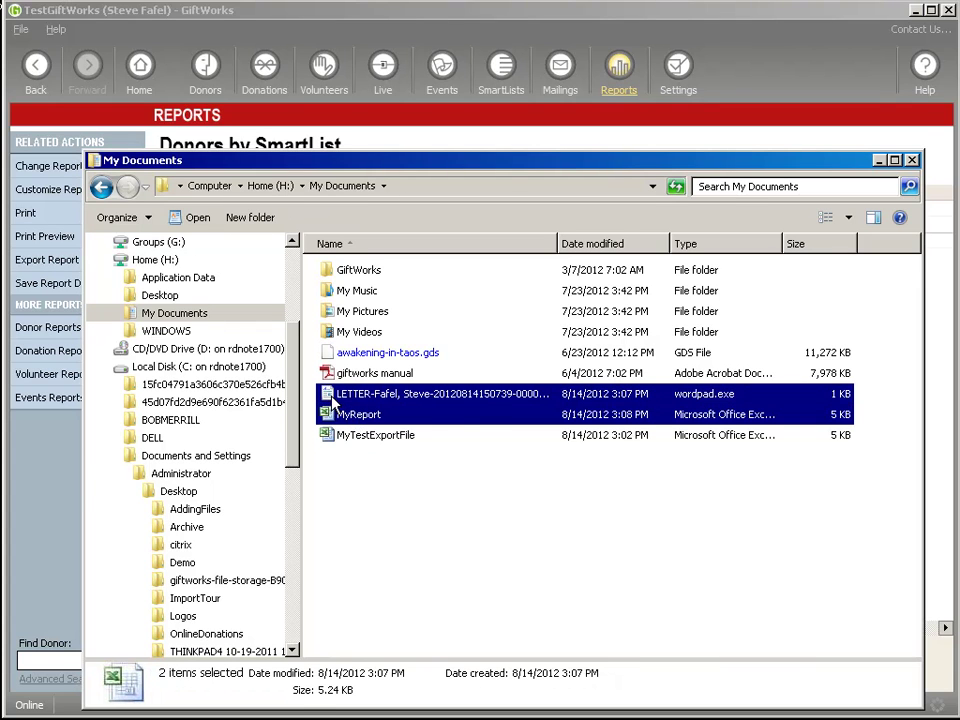
left_click_drag(334, 399, 166, 496)
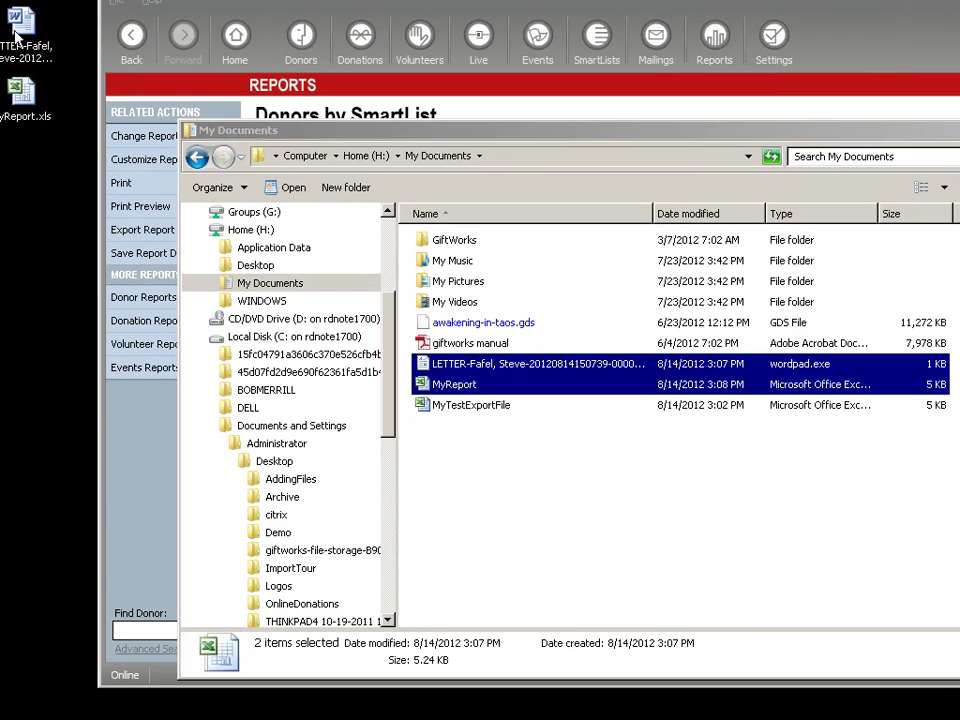
left_click(17, 27)
left_click(27, 117)
left_click_drag(58, 125, 14, 22)
key("Delete")
key("Return")
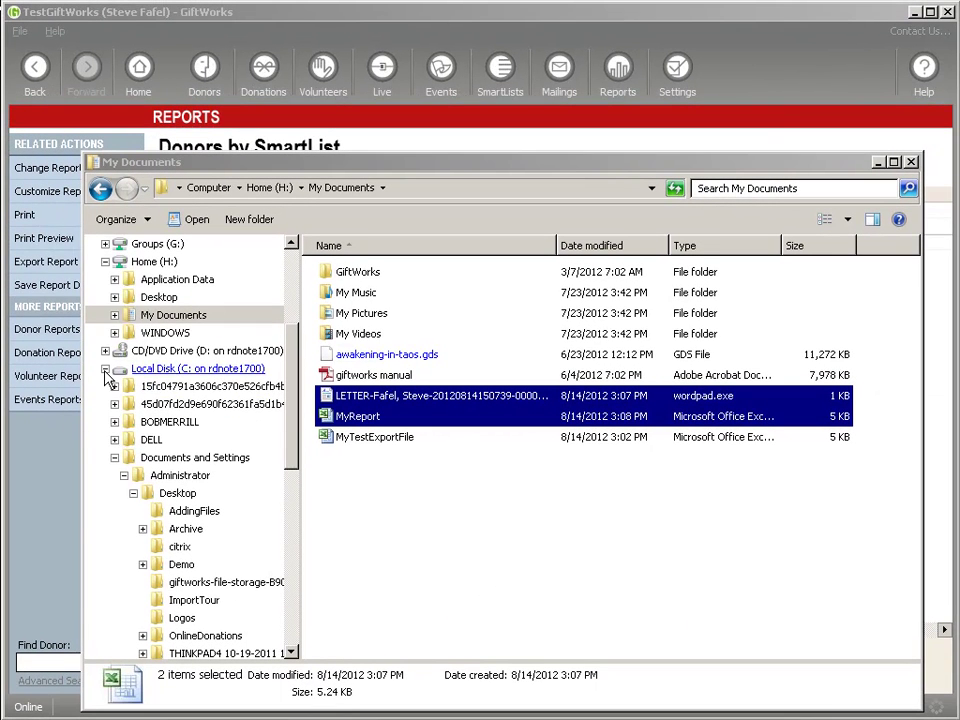
Browse Groups (G:) and copy my-giftworks-info.gds to the Administrator Desktop folder
left_click(105, 369)
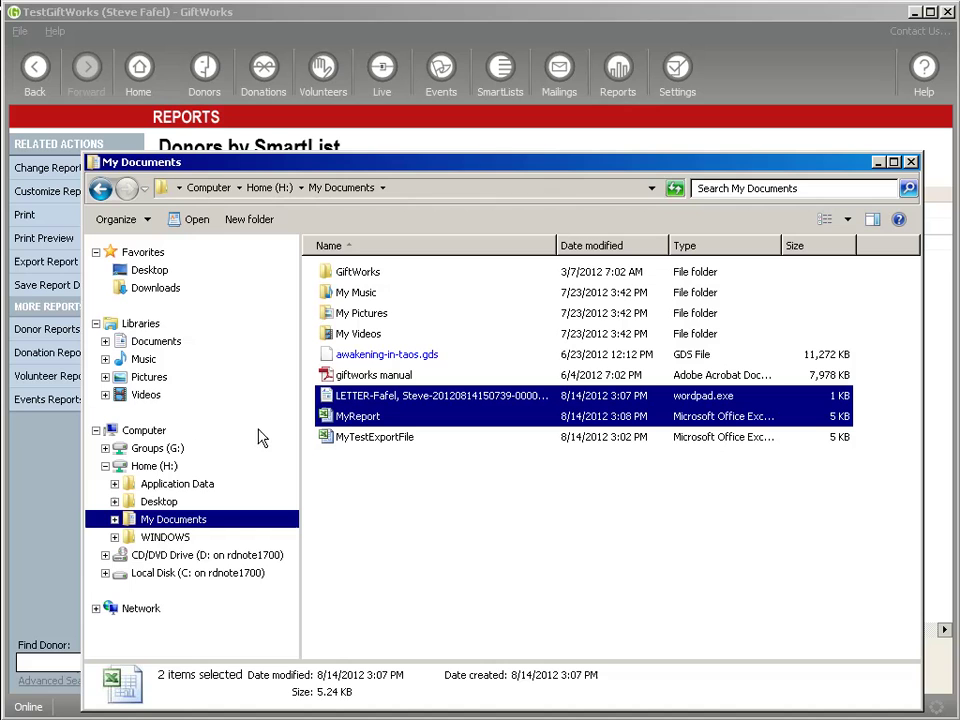
left_click(146, 452)
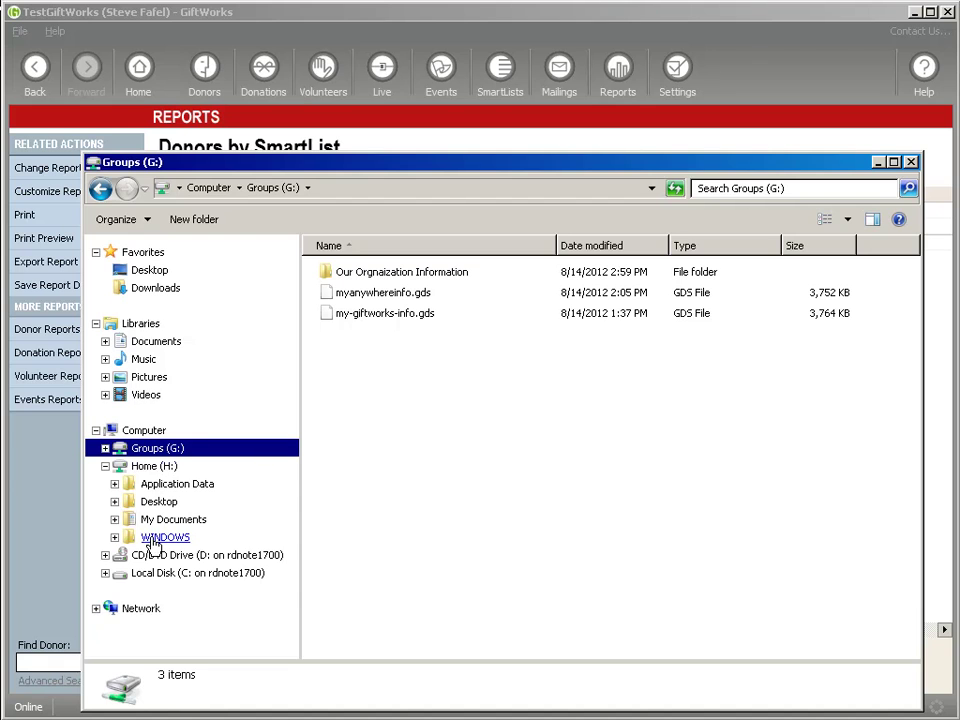
left_click(105, 574)
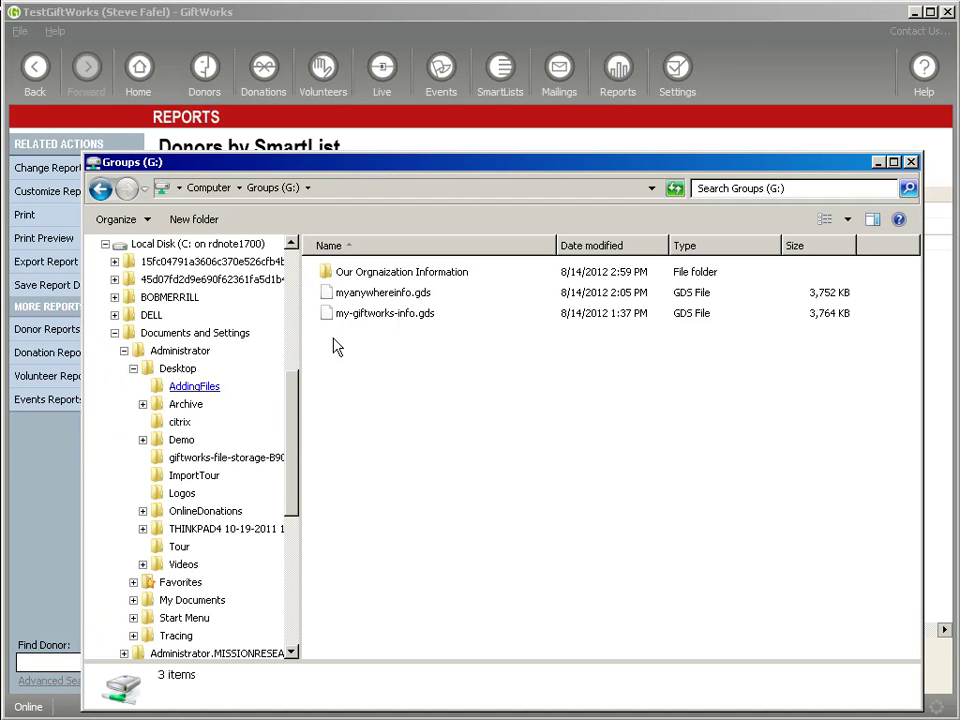
left_click_drag(358, 318, 163, 376)
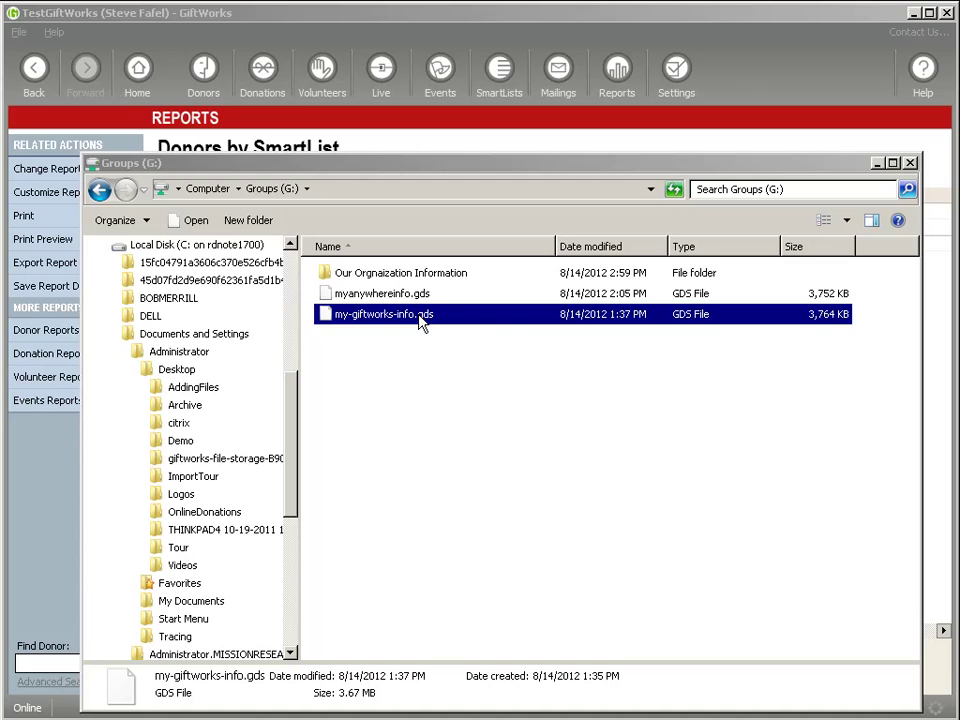
left_click(337, 10)
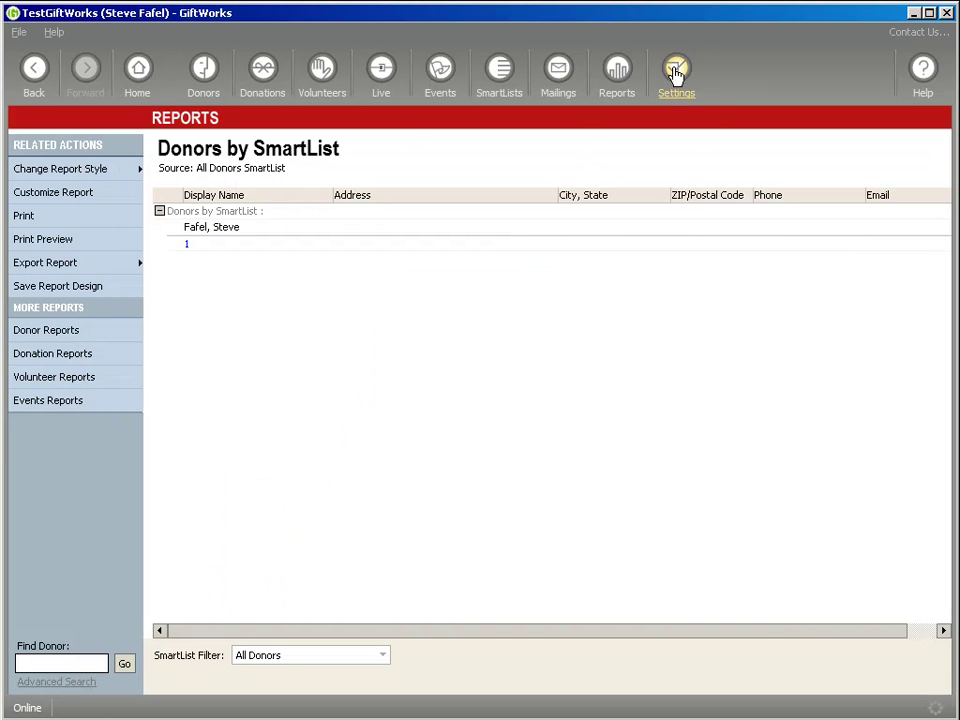
Open Import and Export Data under Database, Files, and Maintenance, keeping Excel 95-2003 (.xls)
left_click(675, 75)
left_click(276, 412)
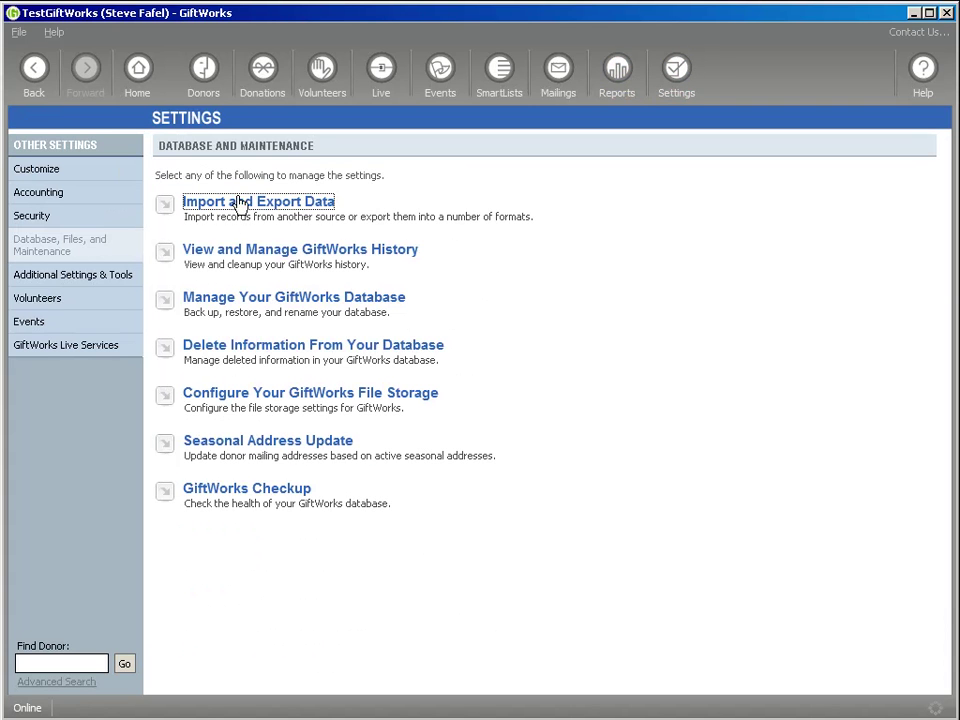
left_click(223, 211)
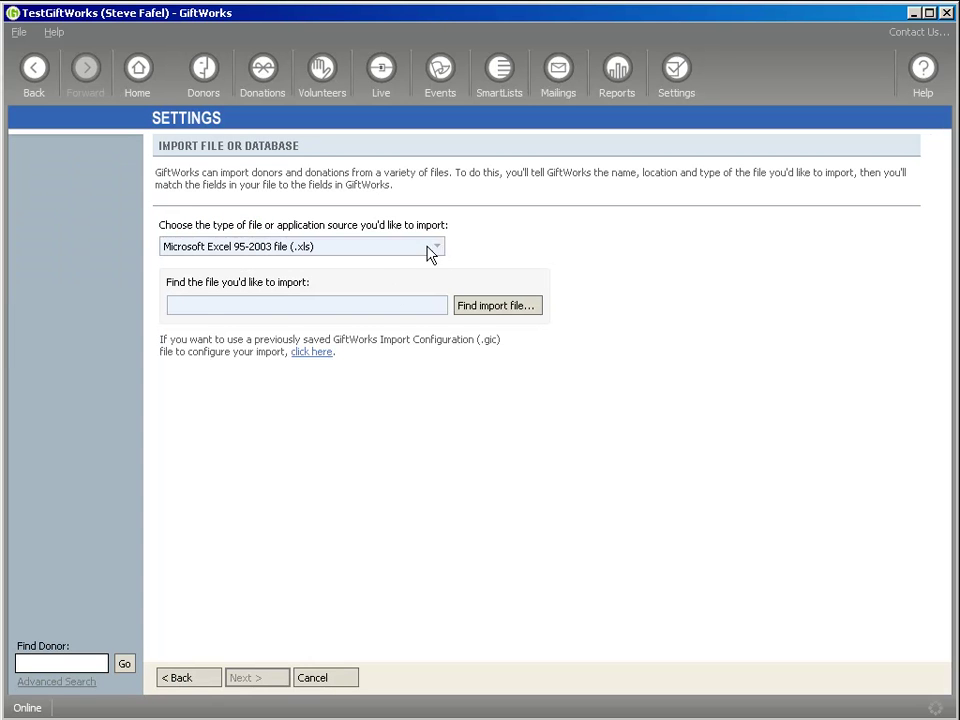
left_click(441, 251)
left_click(443, 251)
Browse Local Disk (C:) for an import file, cancel, then open a file-browsing window
left_click(508, 312)
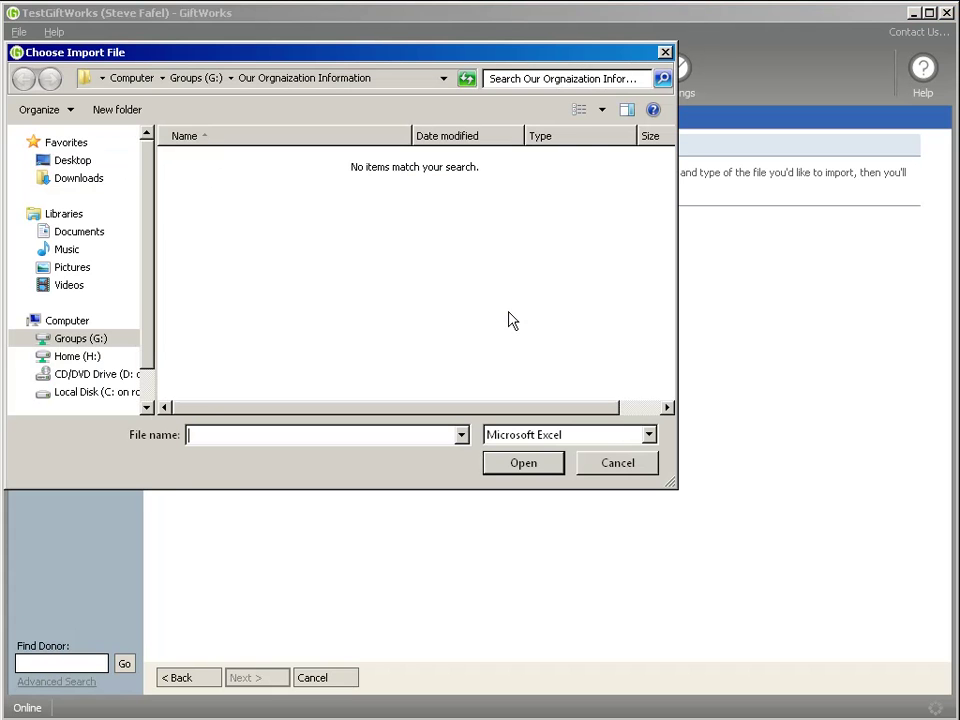
left_click_drag(147, 337, 147, 374)
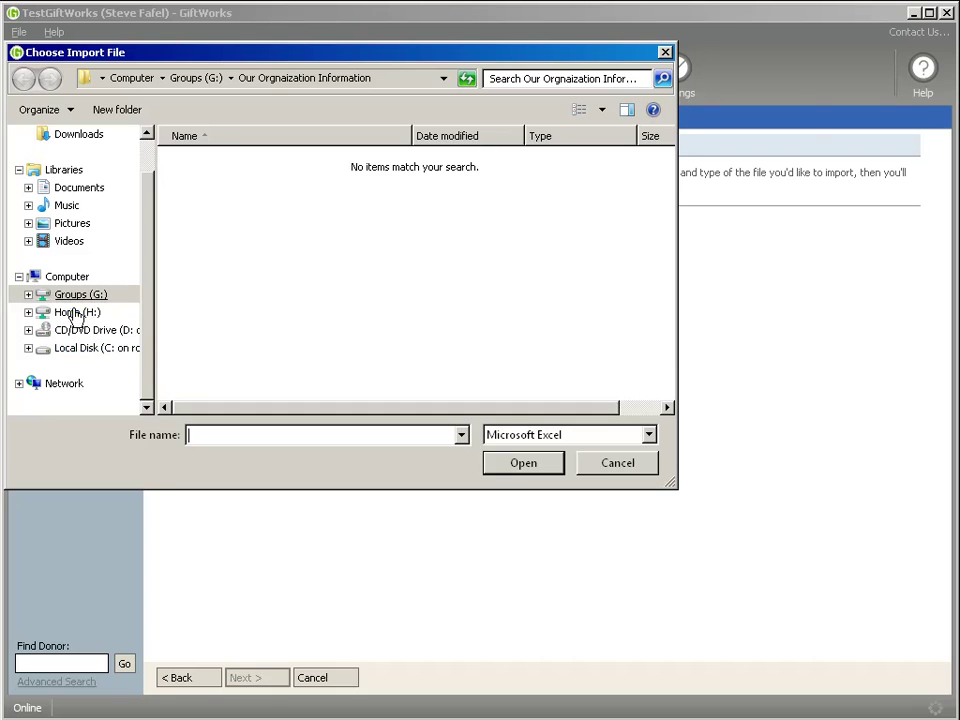
left_click(40, 353)
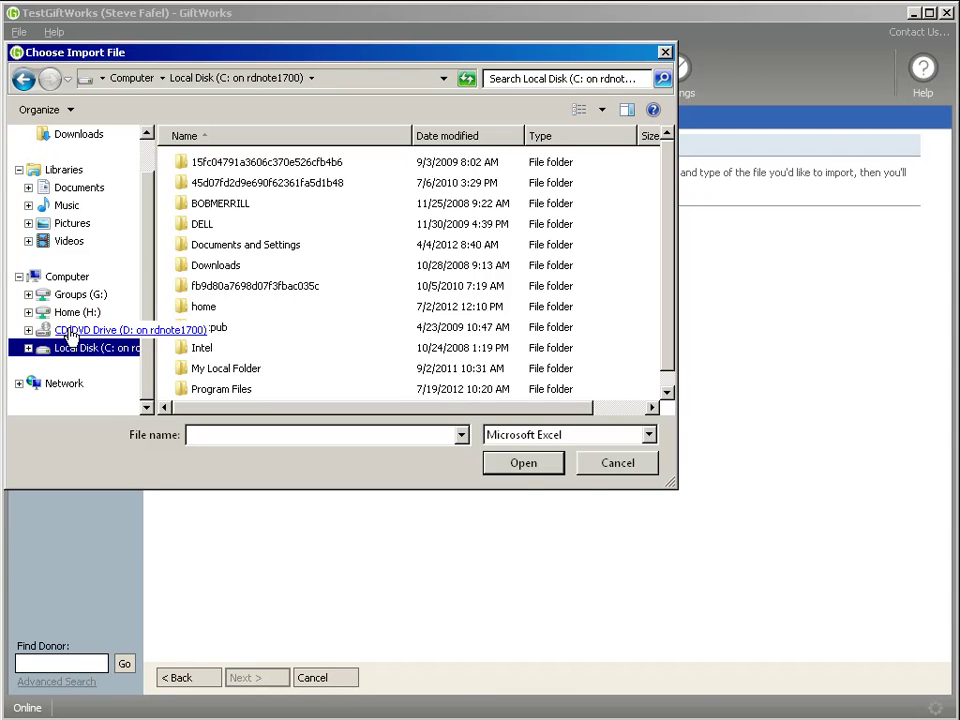
left_click(617, 467)
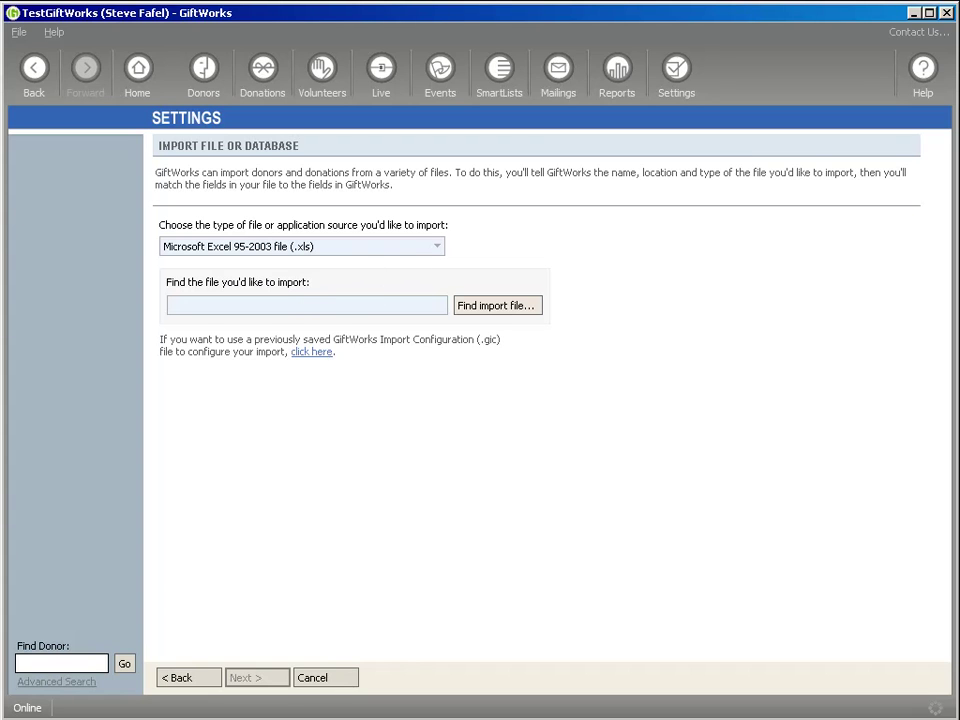
left_click(497, 305)
Close the old file window and open the Desktop\ImportTour folder in the Groups (G:) Explorer window
left_click_drag(64, 132, 225, 117)
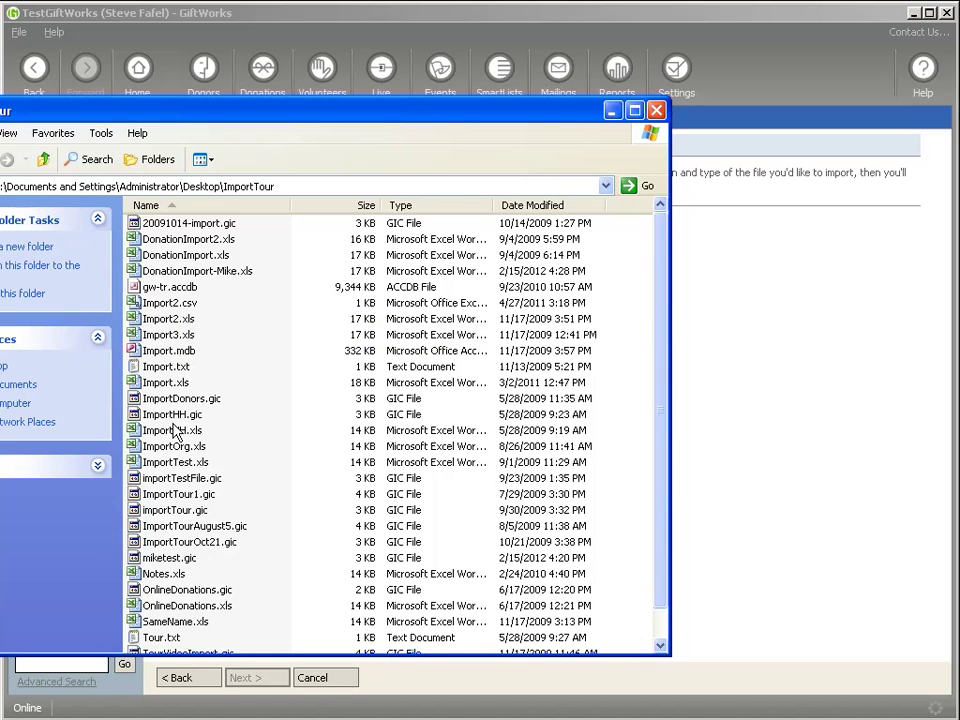
left_click(160, 385)
left_click_drag(283, 113, 118, 118)
left_click(491, 111)
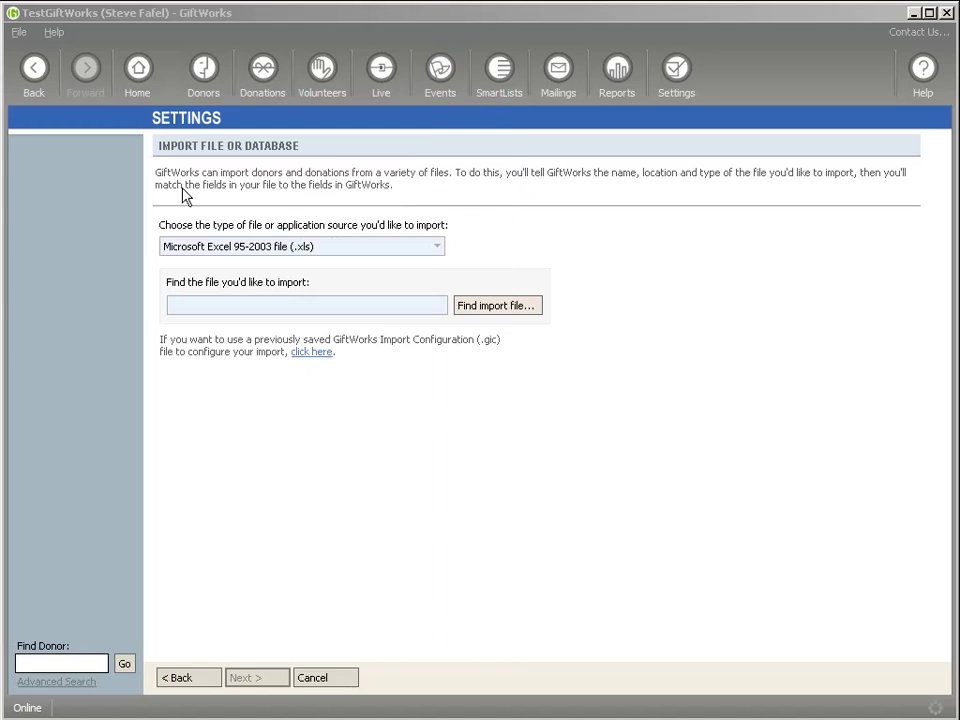
key("alt+Tab")
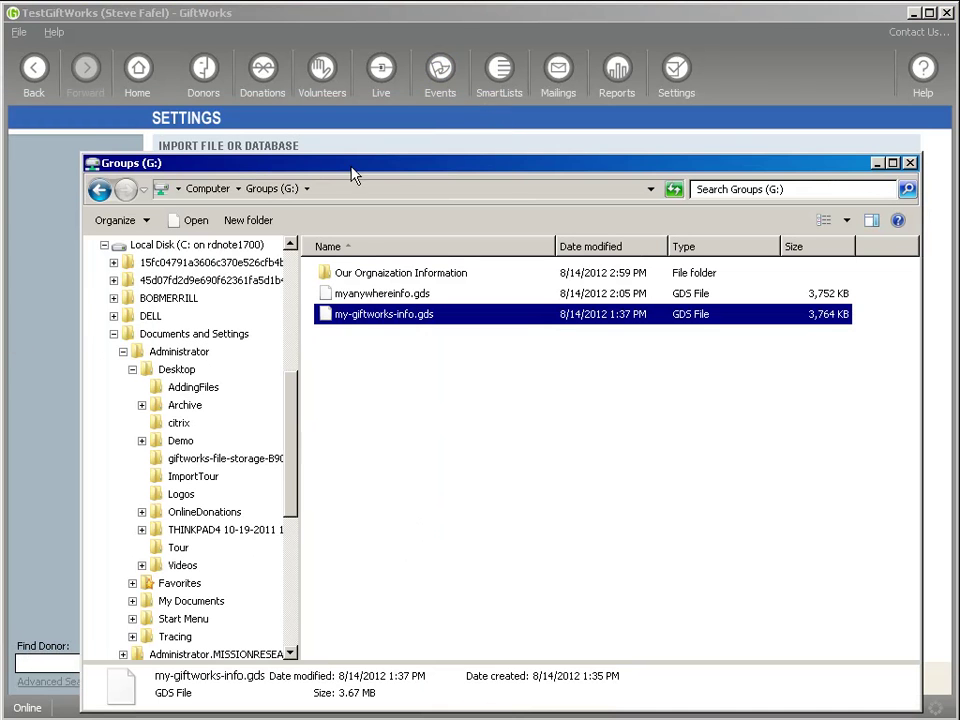
left_click_drag(350, 165, 340, 81)
left_click_drag(279, 379, 279, 326)
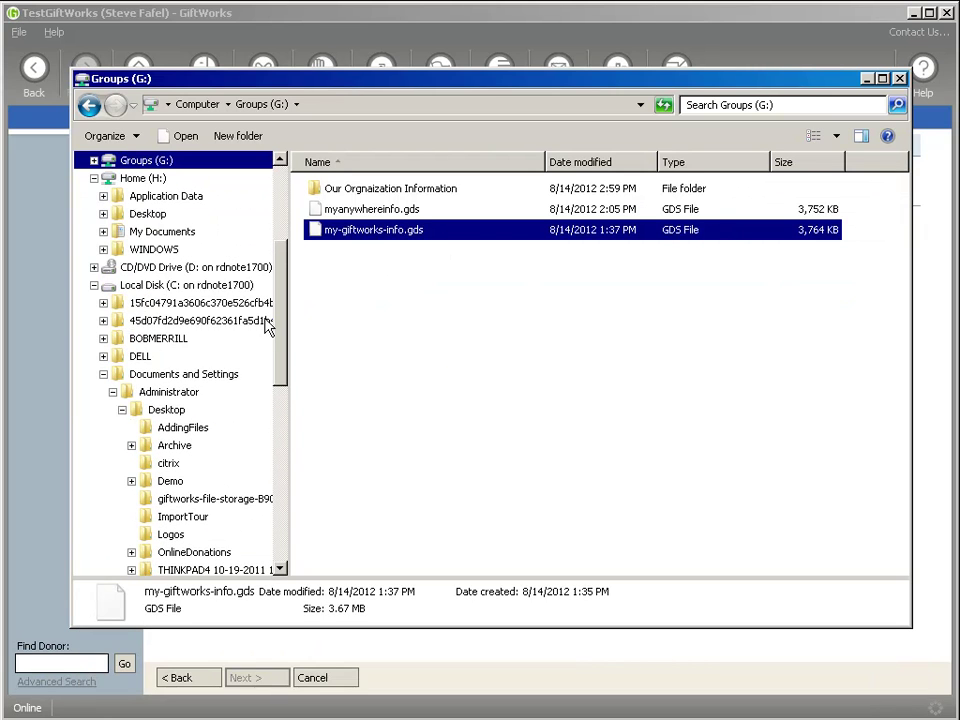
left_click(94, 178)
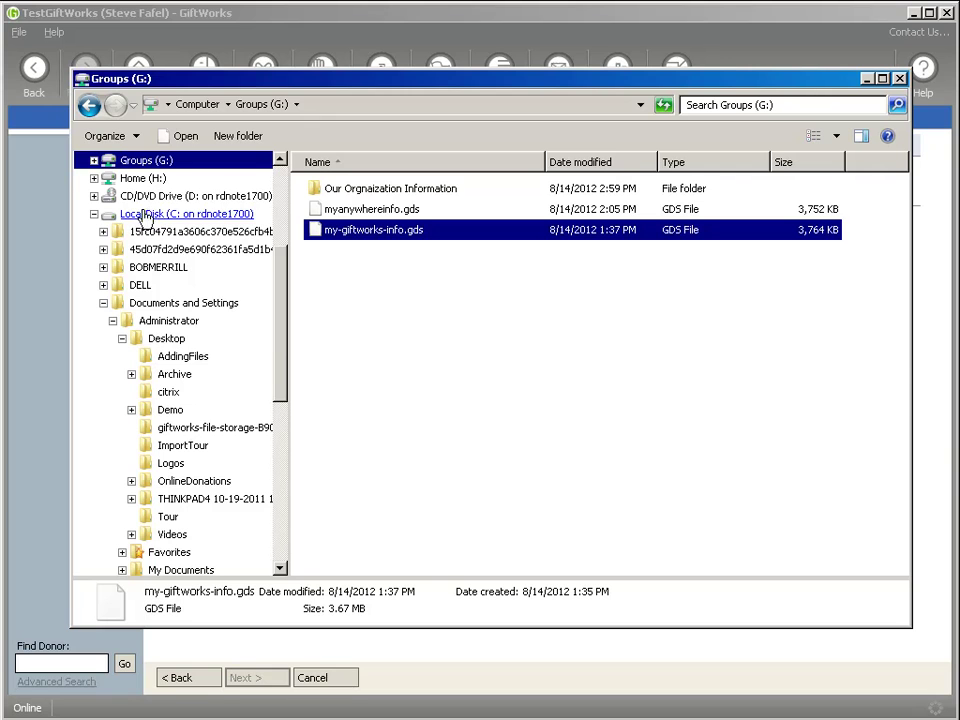
left_click_drag(287, 339, 280, 374)
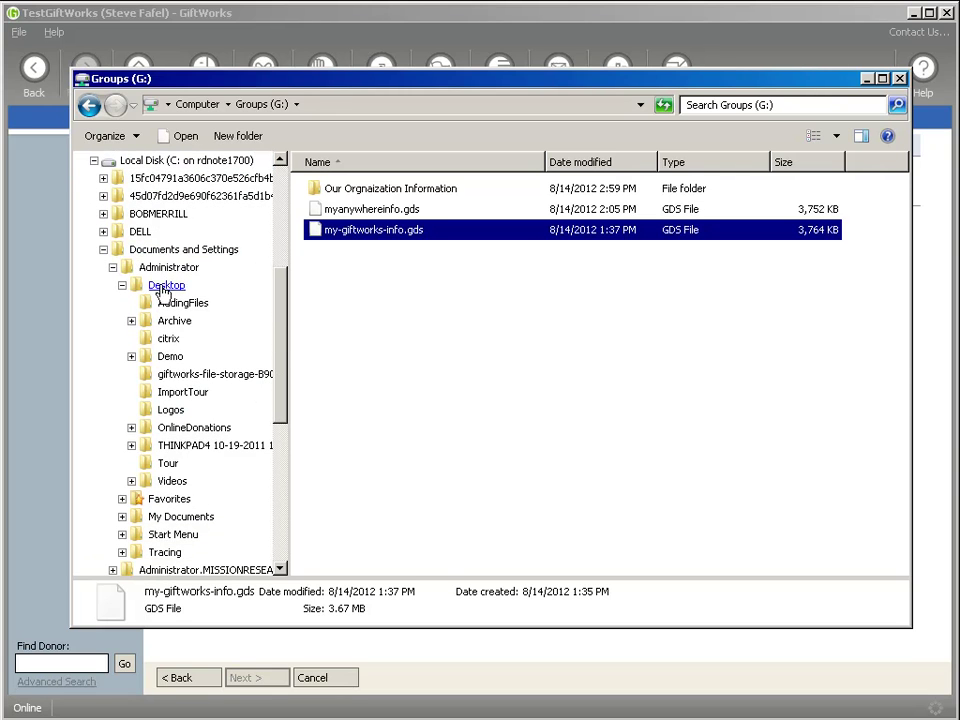
left_click(152, 396)
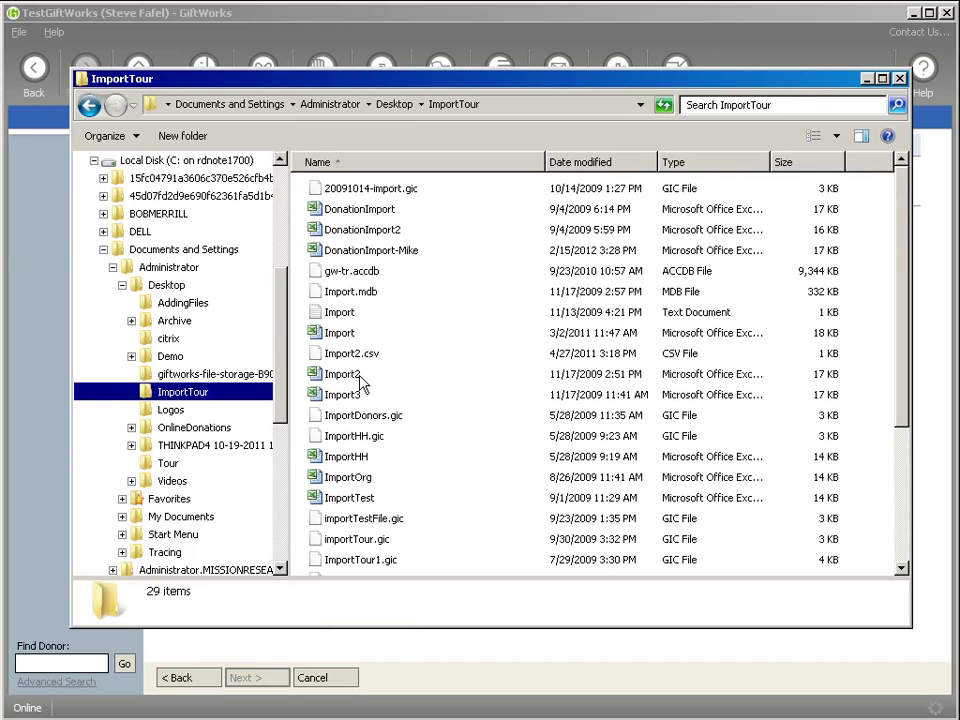
Copy Import.xls into Groups (G:)\Our Orgnaization Information and verify it arrived
left_click(345, 336)
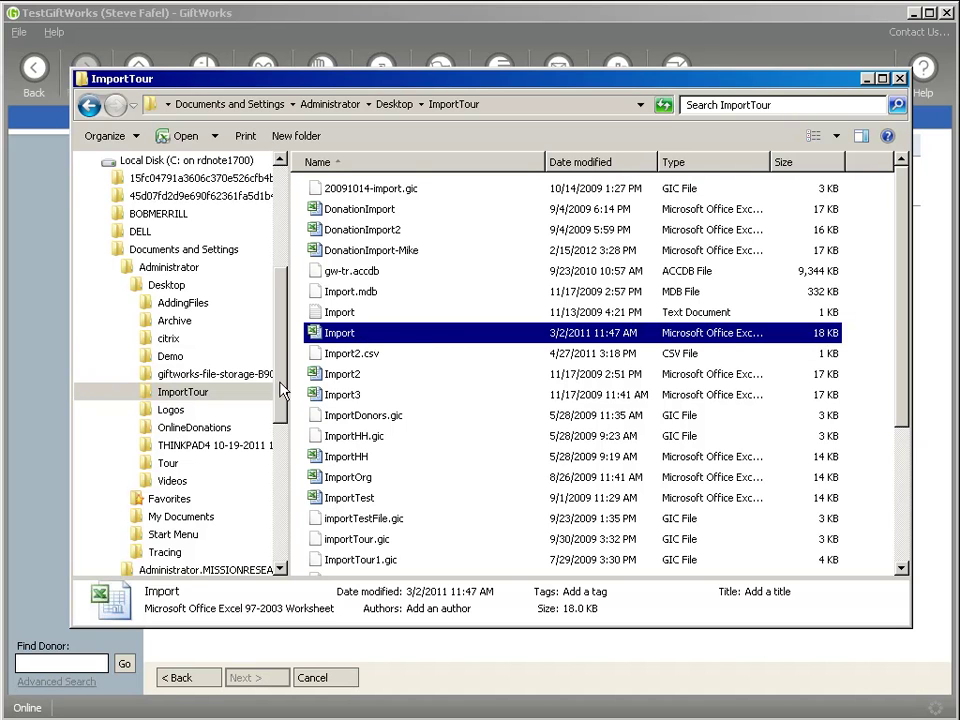
left_click_drag(280, 393, 197, 450)
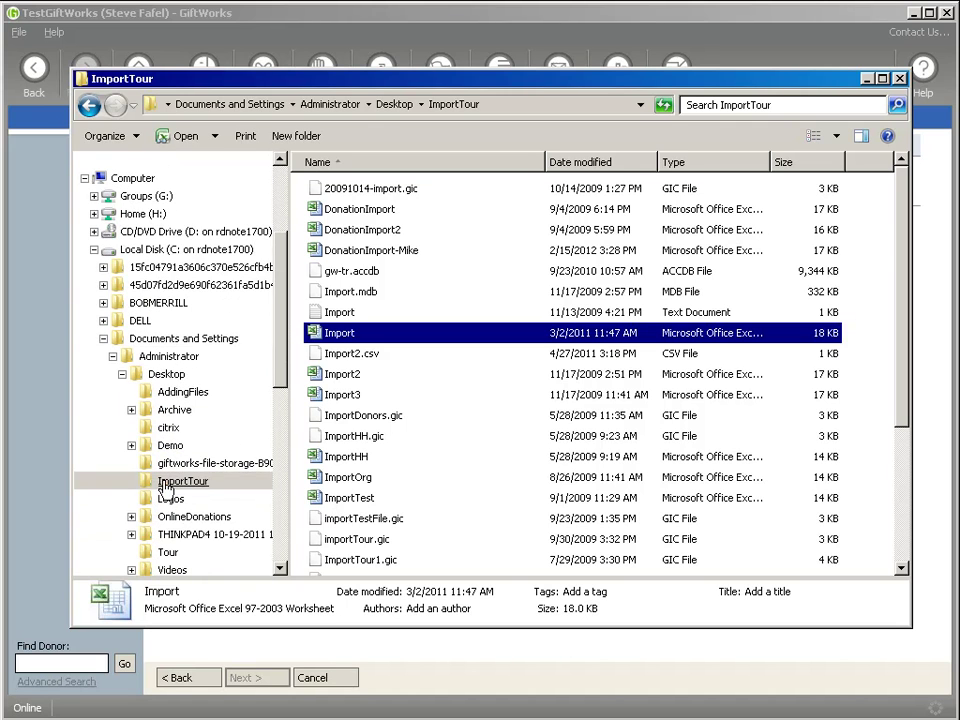
left_click(94, 196)
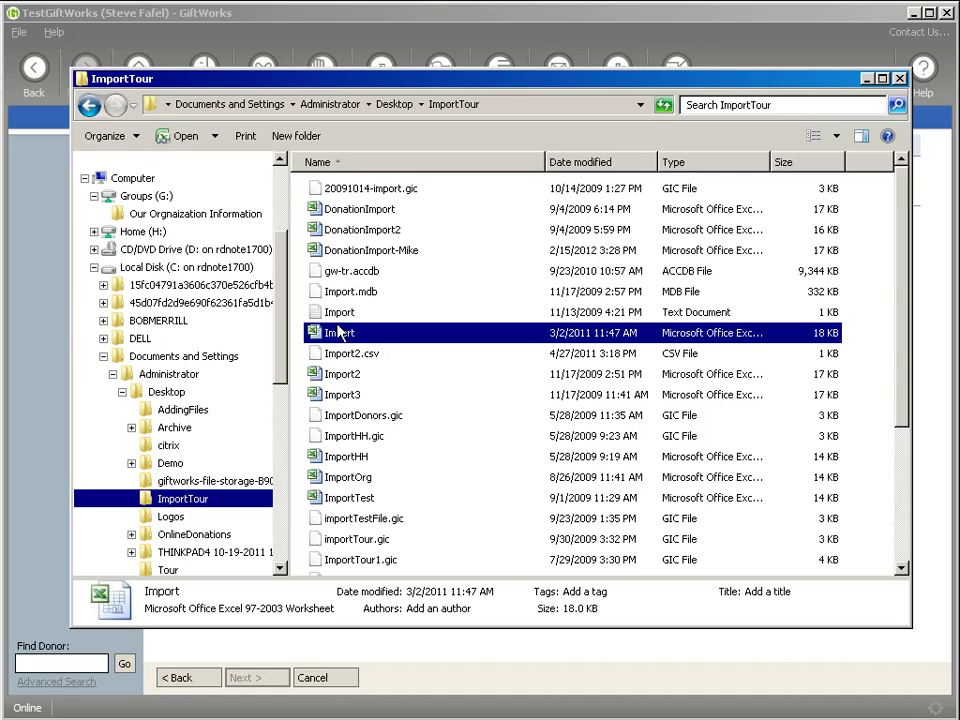
left_click_drag(322, 340, 172, 222)
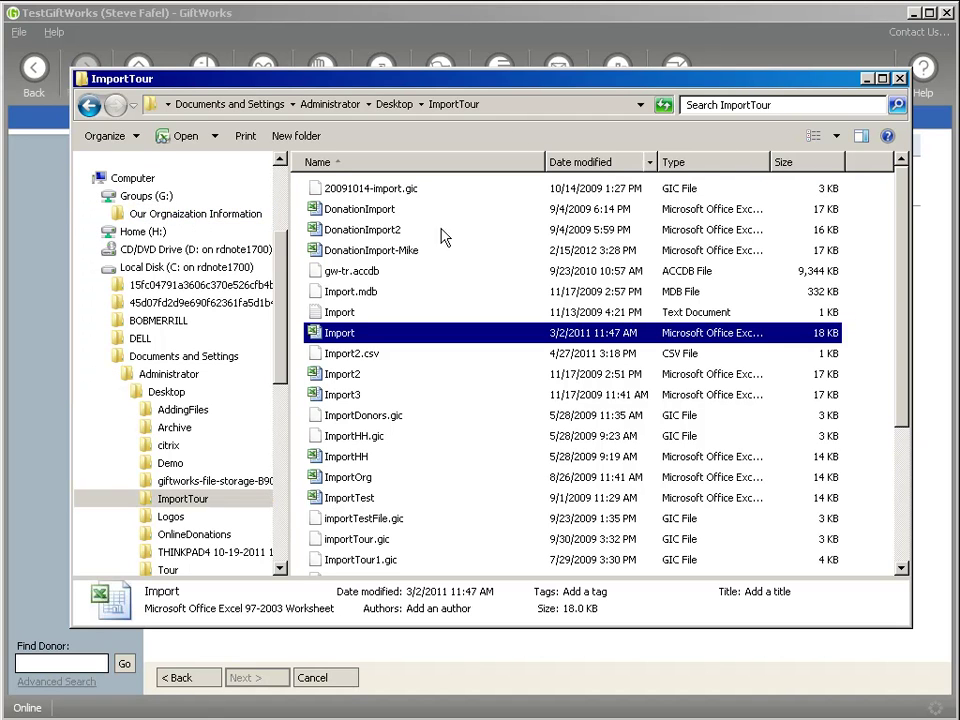
left_click(195, 214)
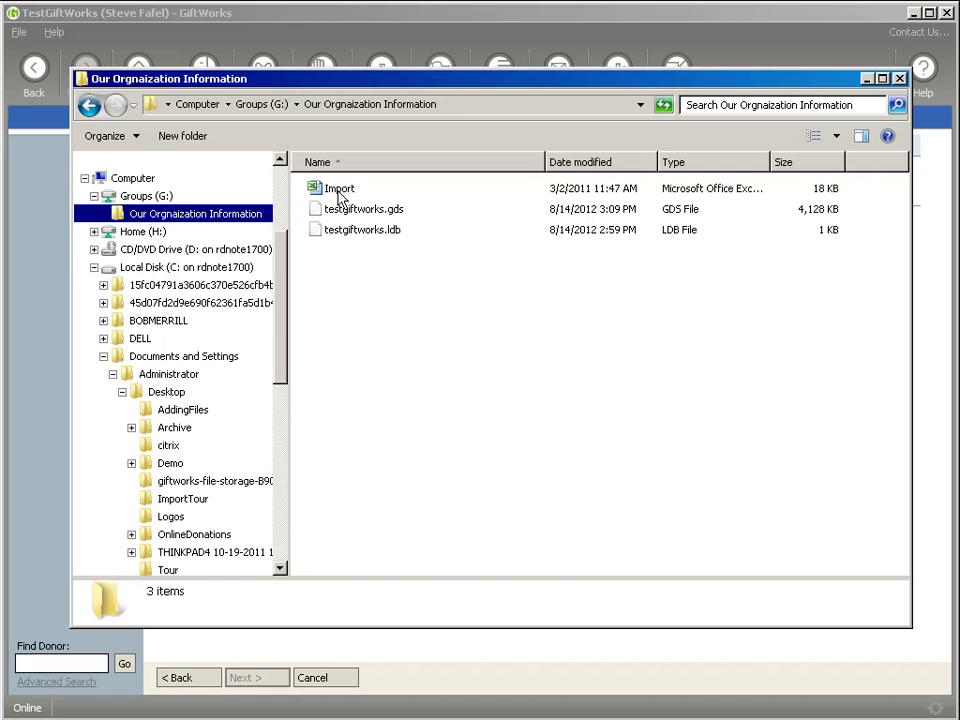
left_click(383, 192)
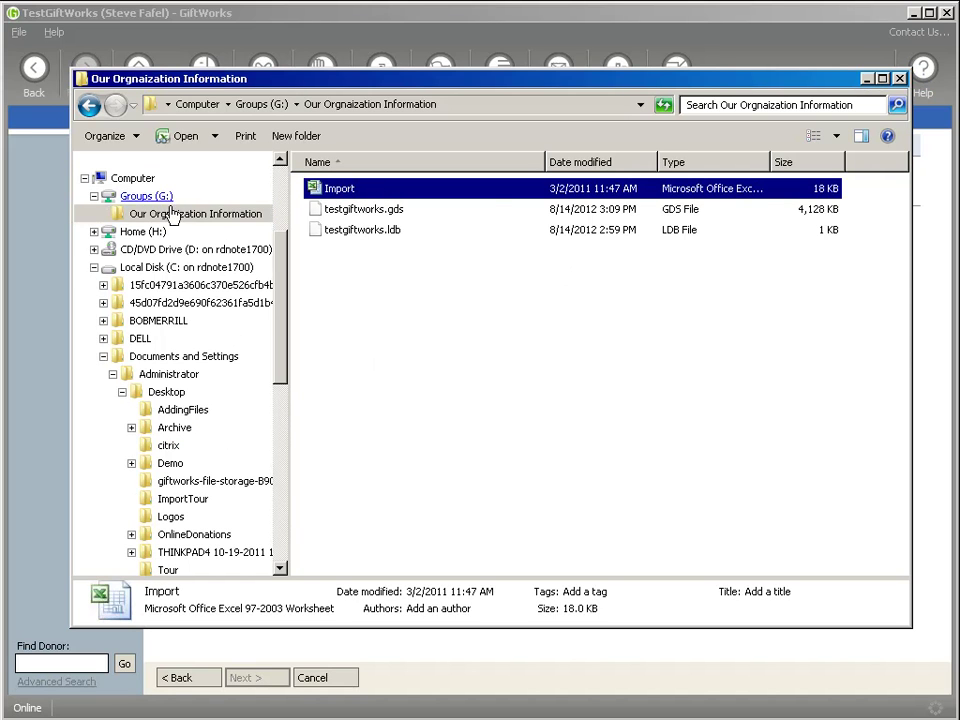
left_click(866, 79)
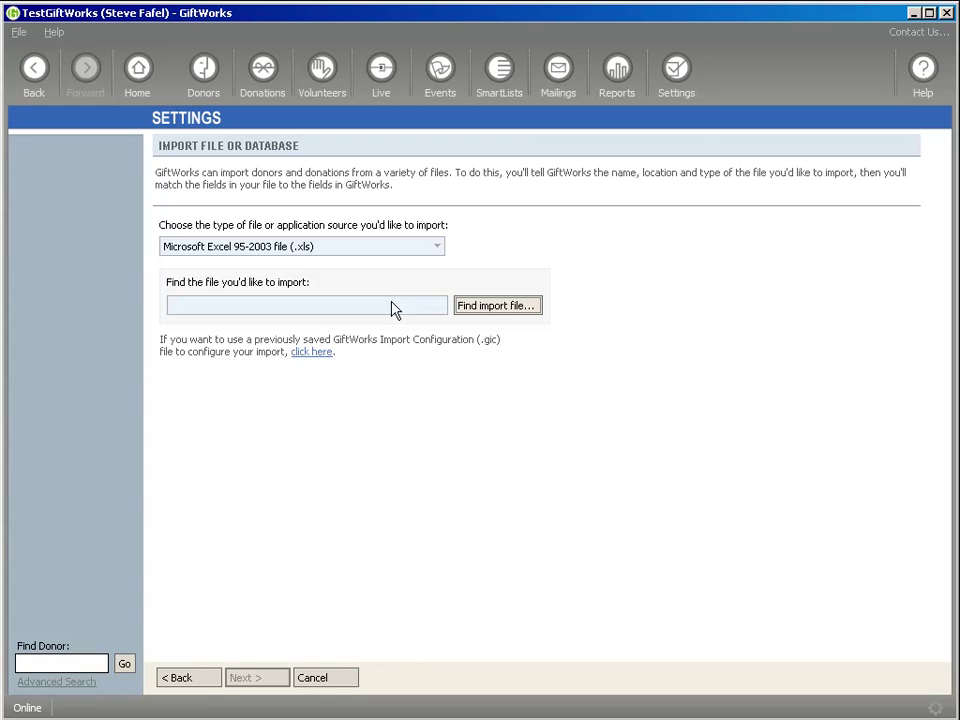
Choose G:\Our Orgnaization Information\Import.xls as the import file
left_click(502, 308)
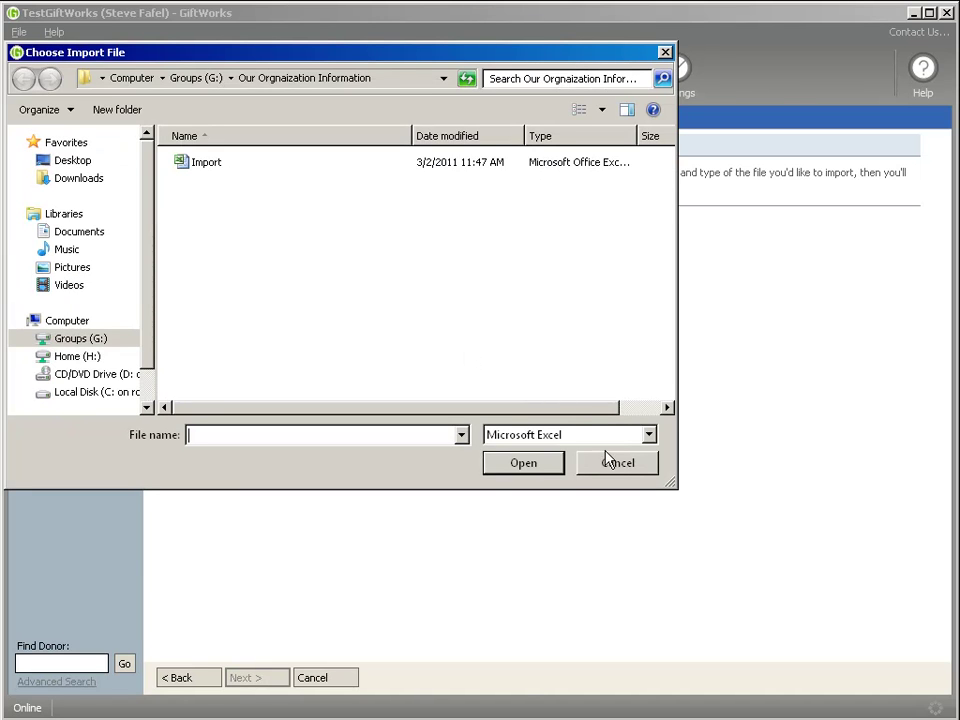
left_click(100, 340)
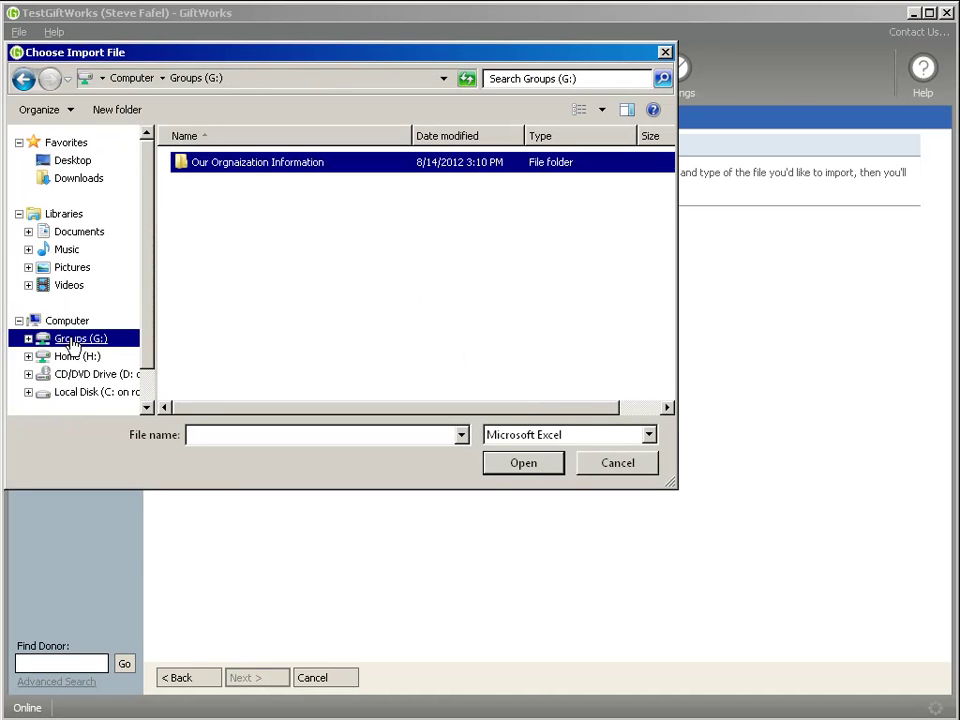
left_click(28, 338)
left_click(90, 358)
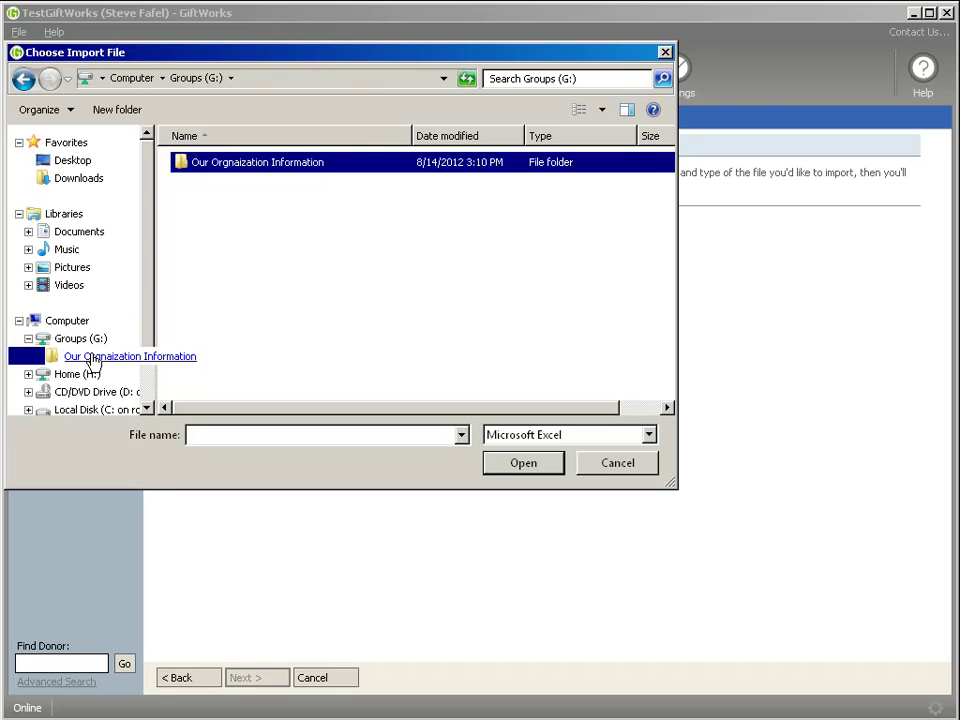
left_click(190, 170)
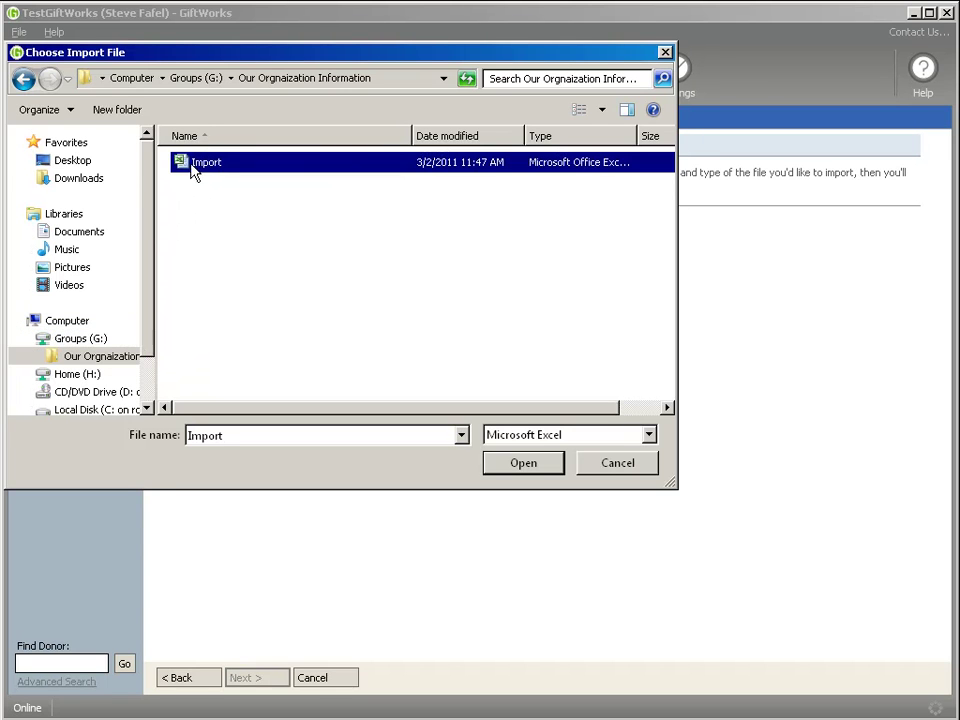
left_click(516, 465)
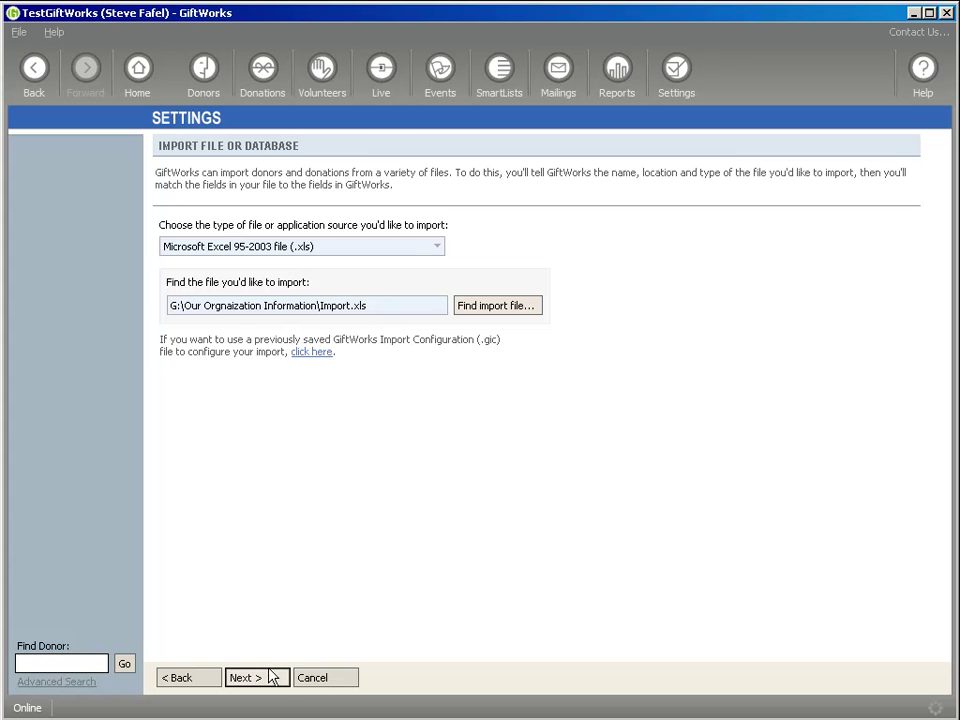
Map the first column to First Name and last to Last Name, ignoring remaining fields
left_click(272, 677)
left_click(272, 679)
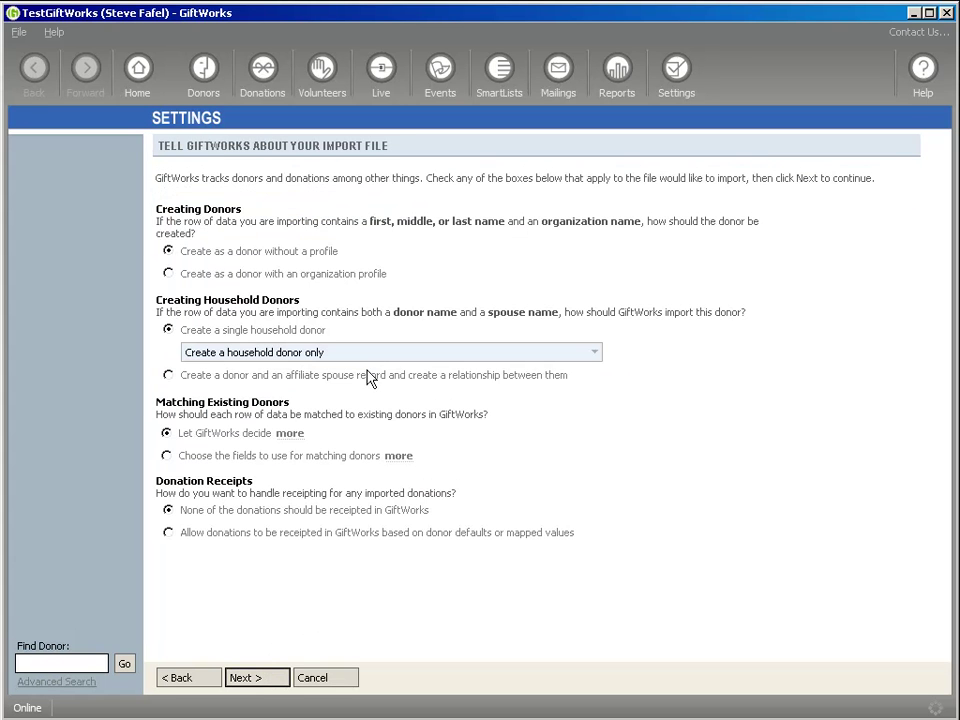
left_click(272, 677)
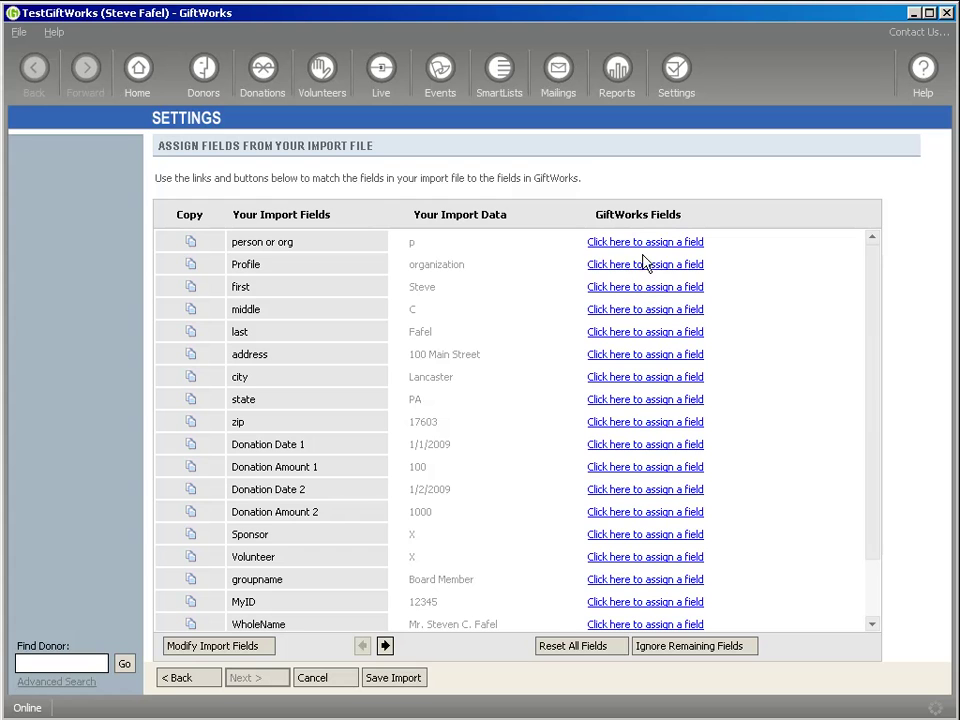
left_click(645, 287)
mouse_move(745, 330)
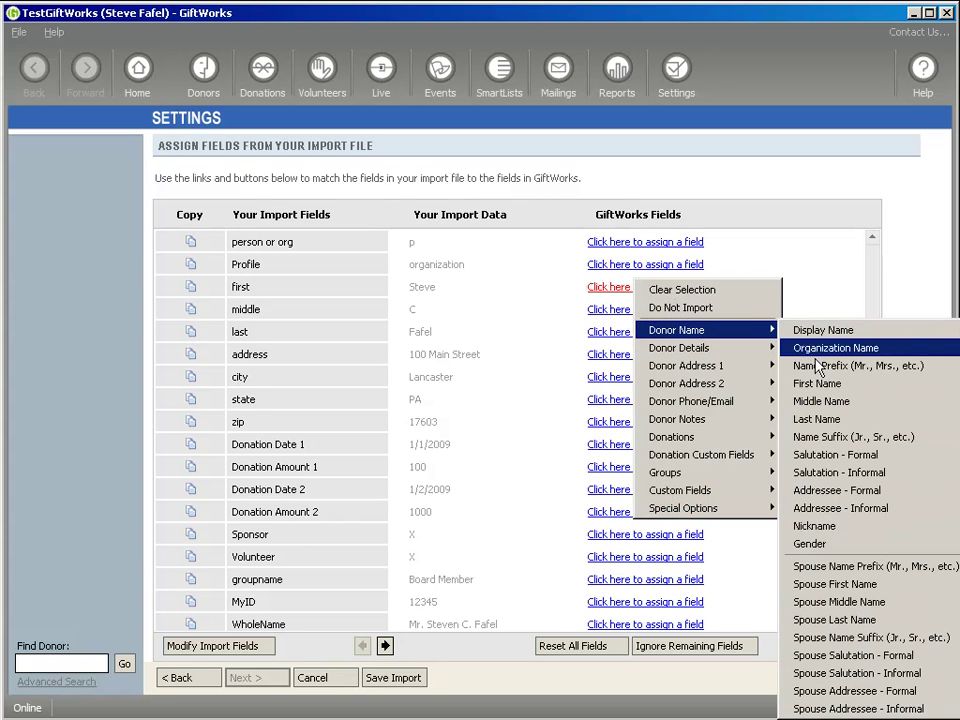
left_click(817, 390)
left_click(632, 333)
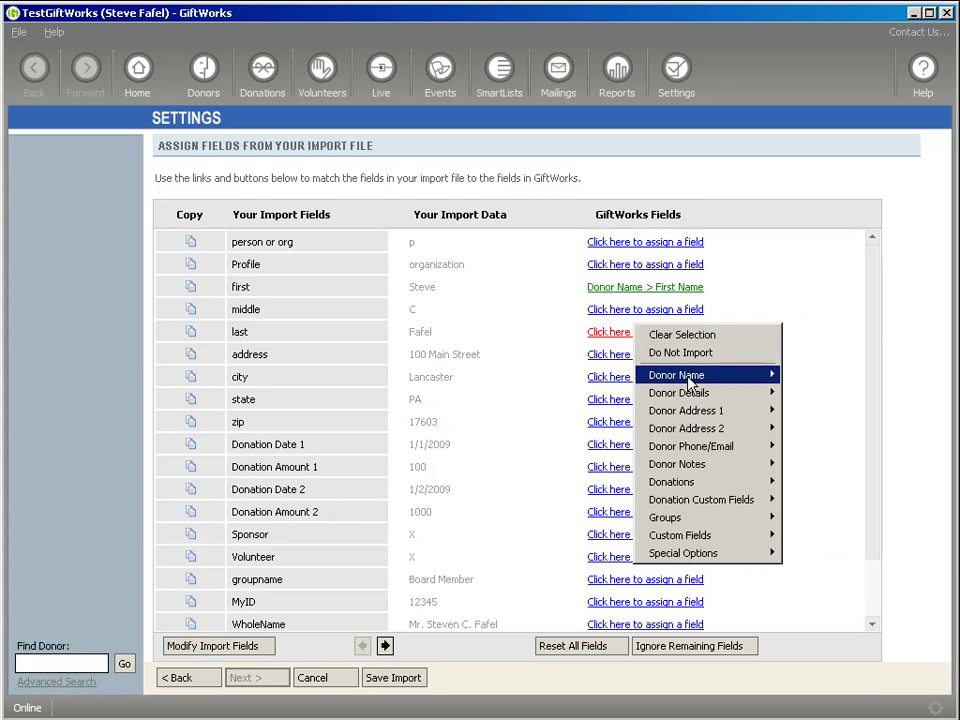
mouse_move(700, 375)
left_click(800, 464)
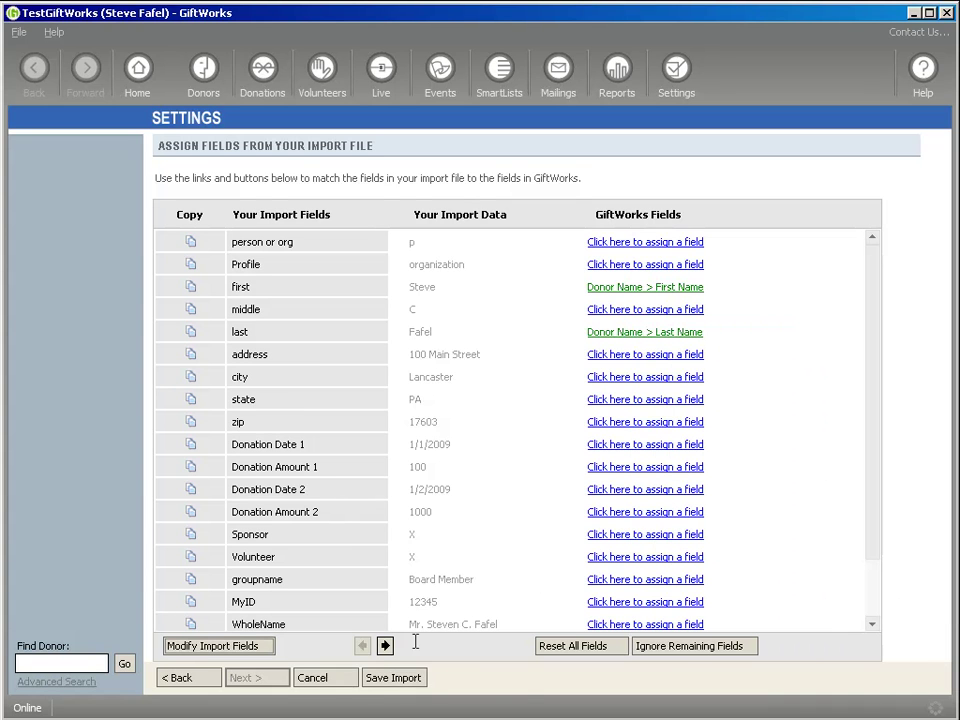
left_click(675, 647)
left_click(258, 679)
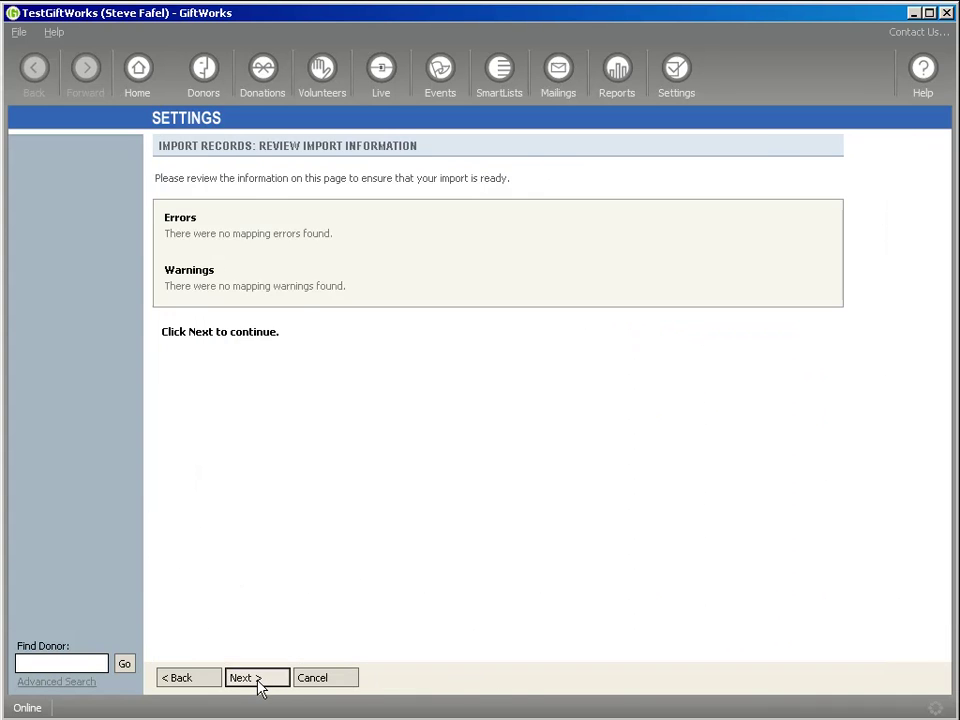
Test and complete the Import.xls import (2 donors added, 1 updated), then view the Donors dashboard
left_click(262, 684)
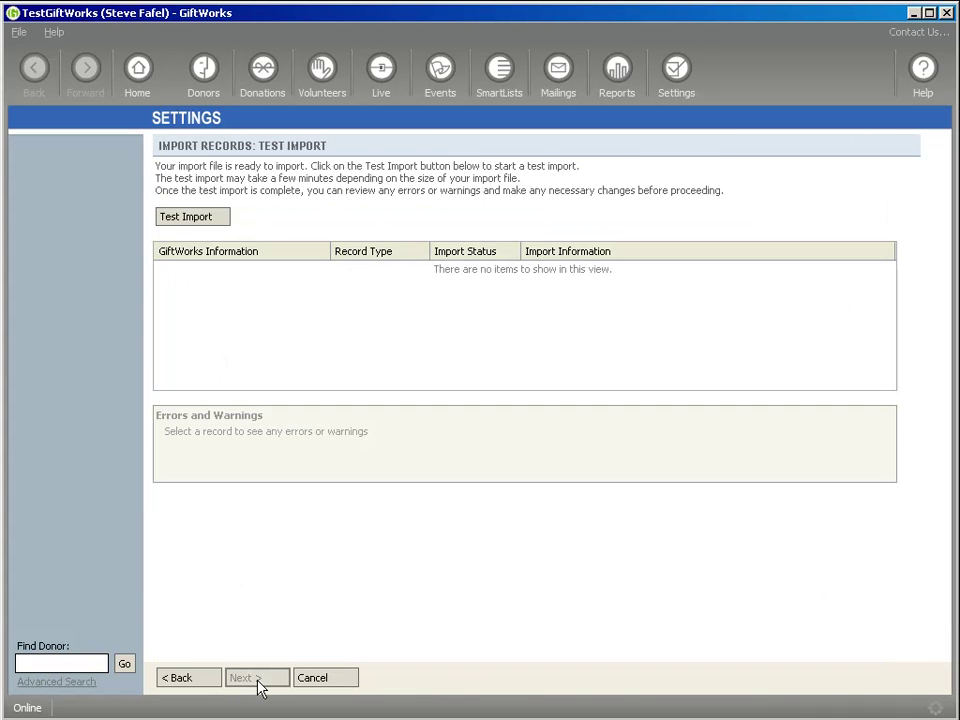
left_click(193, 218)
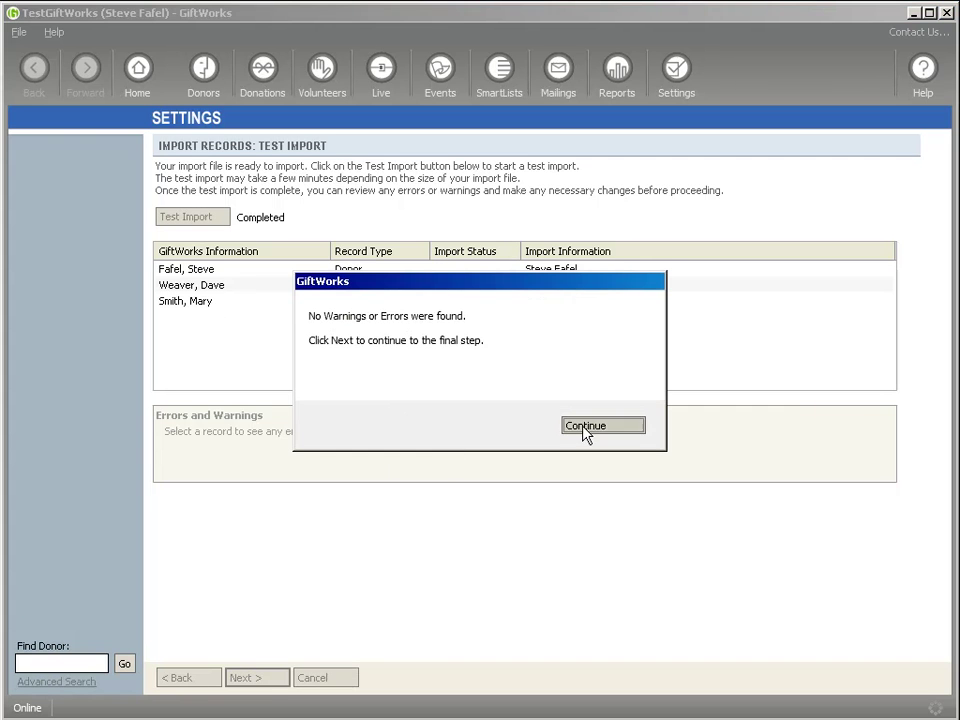
left_click(585, 430)
left_click(263, 680)
left_click(235, 213)
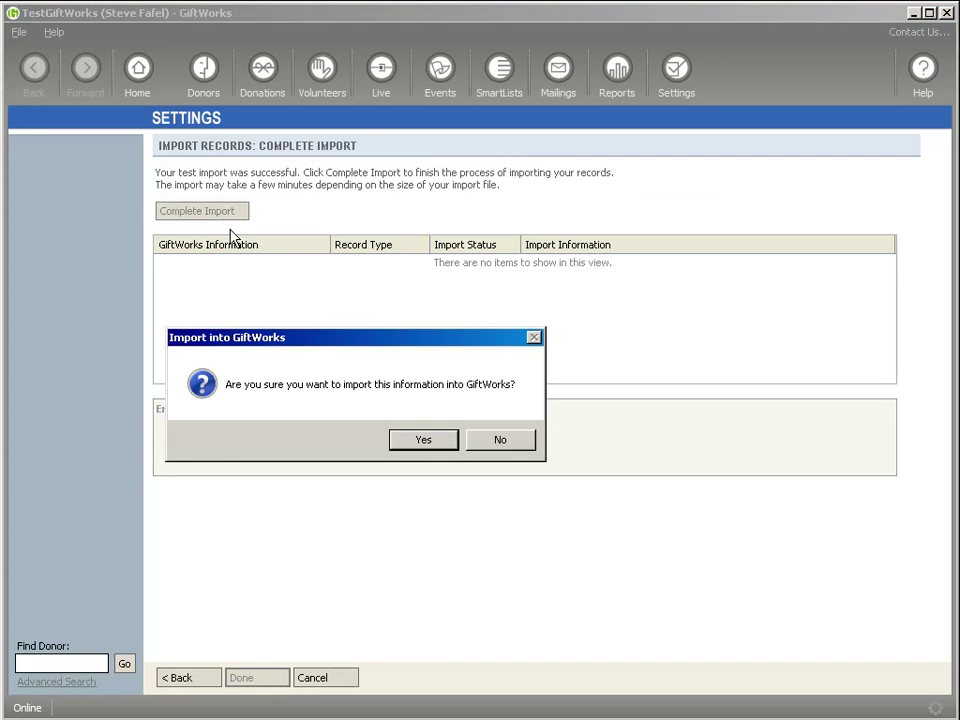
left_click(424, 441)
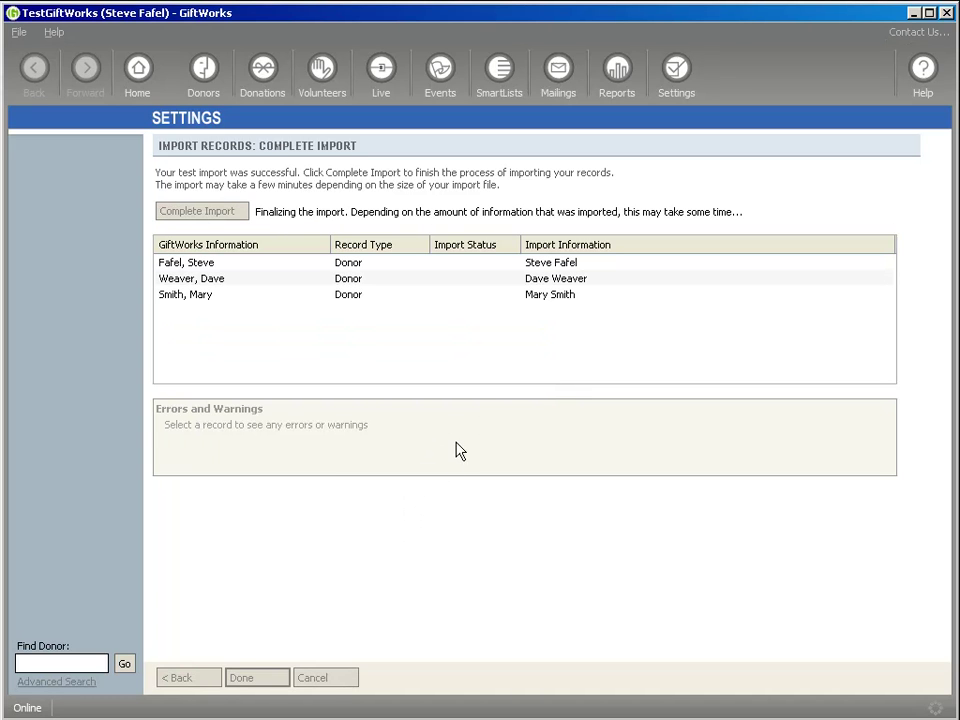
left_click(585, 426)
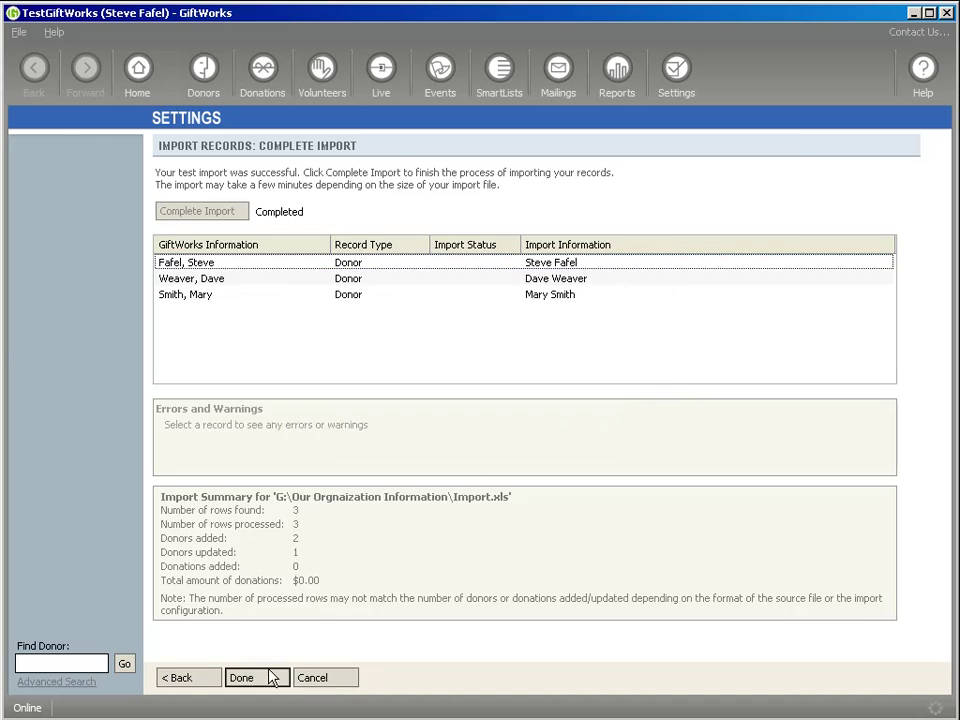
left_click(272, 675)
left_click(205, 88)
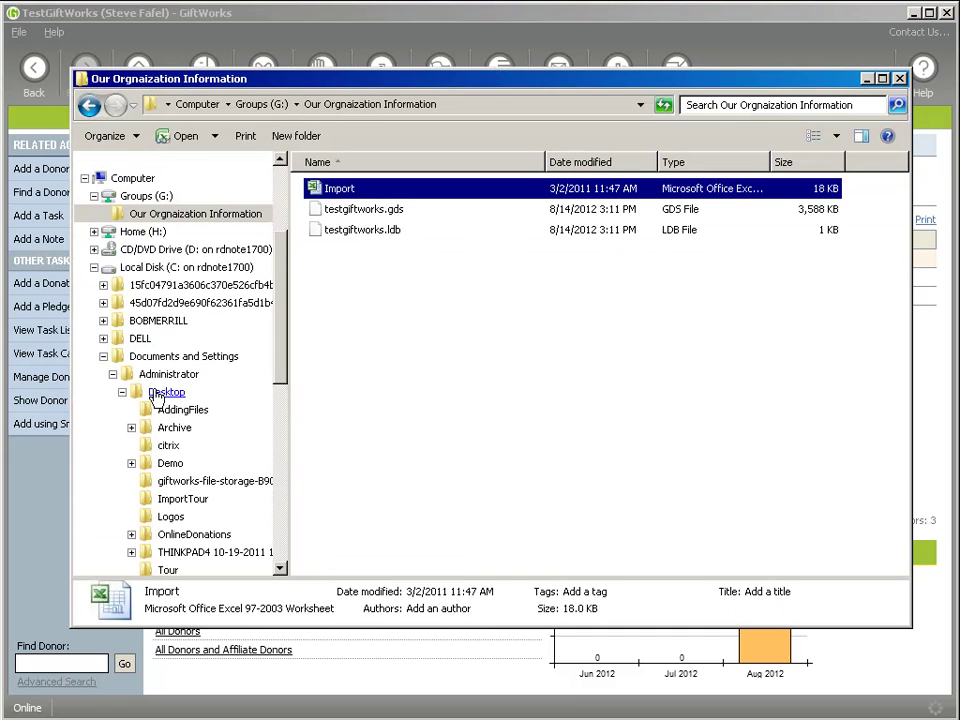
Drag Import2 toward Groups (G:) but leave it in ImportTour, then display Groups (G:)
left_click(157, 393)
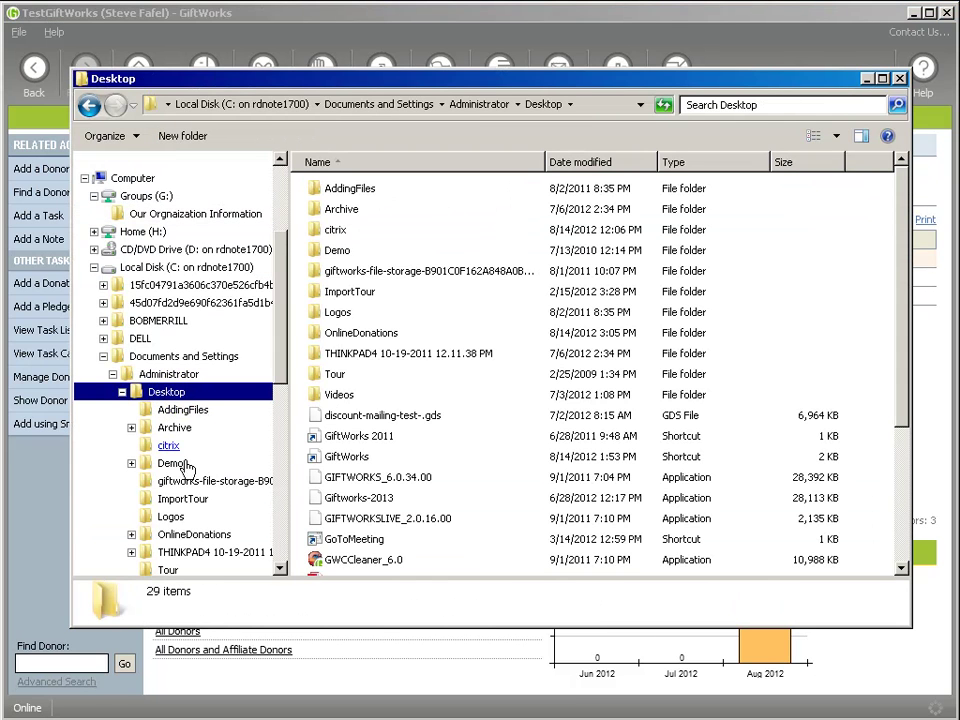
left_click(175, 498)
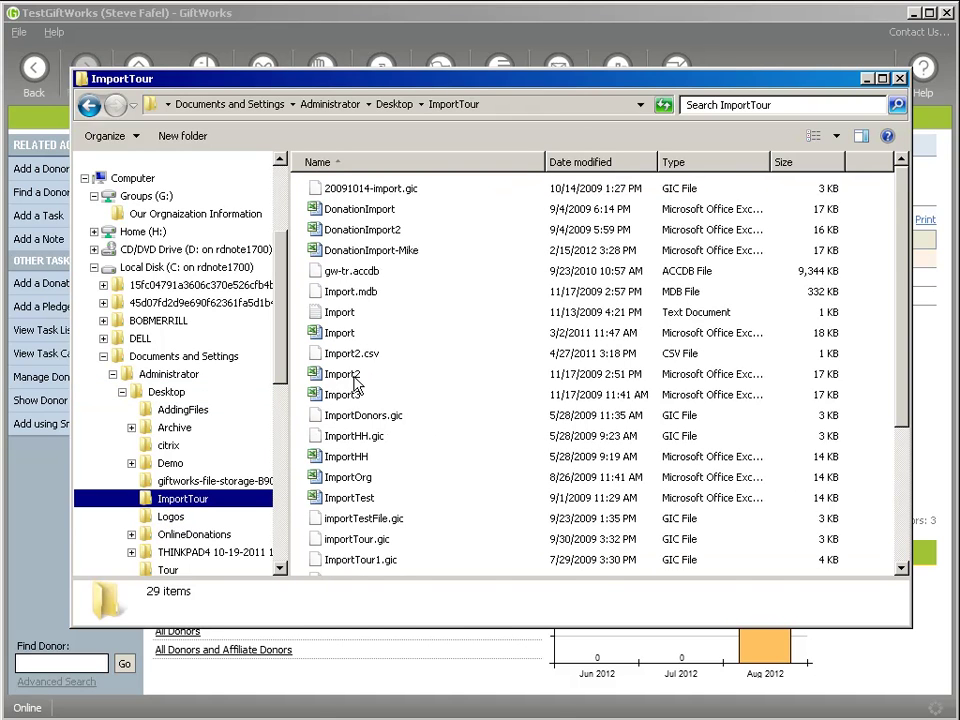
left_click_drag(352, 382, 145, 232)
left_click_drag(140, 240, 302, 257)
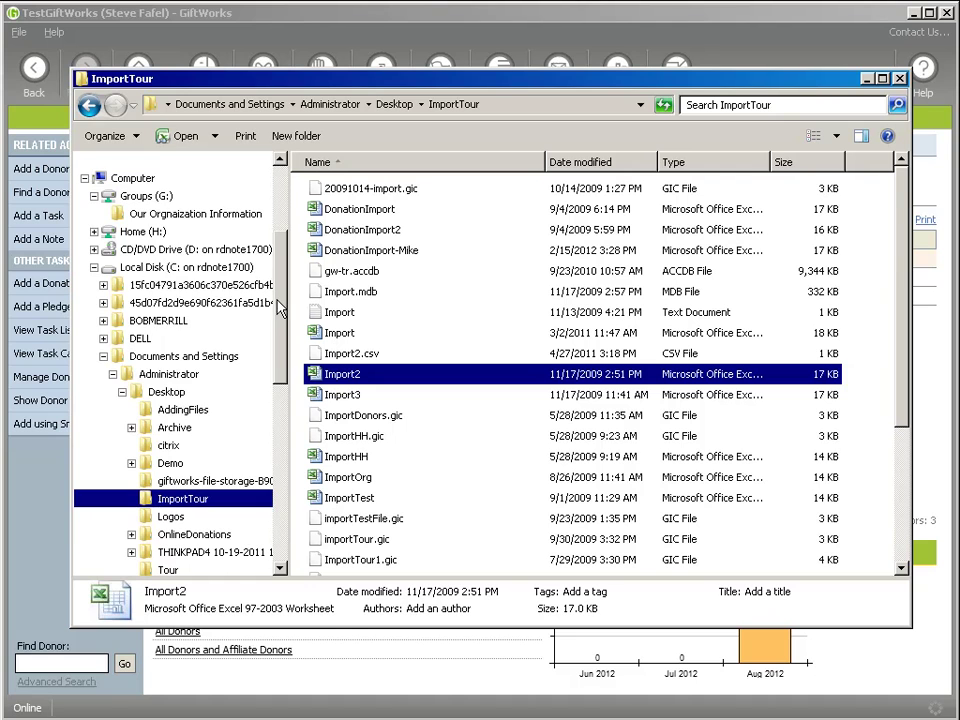
left_click_drag(280, 310, 281, 285)
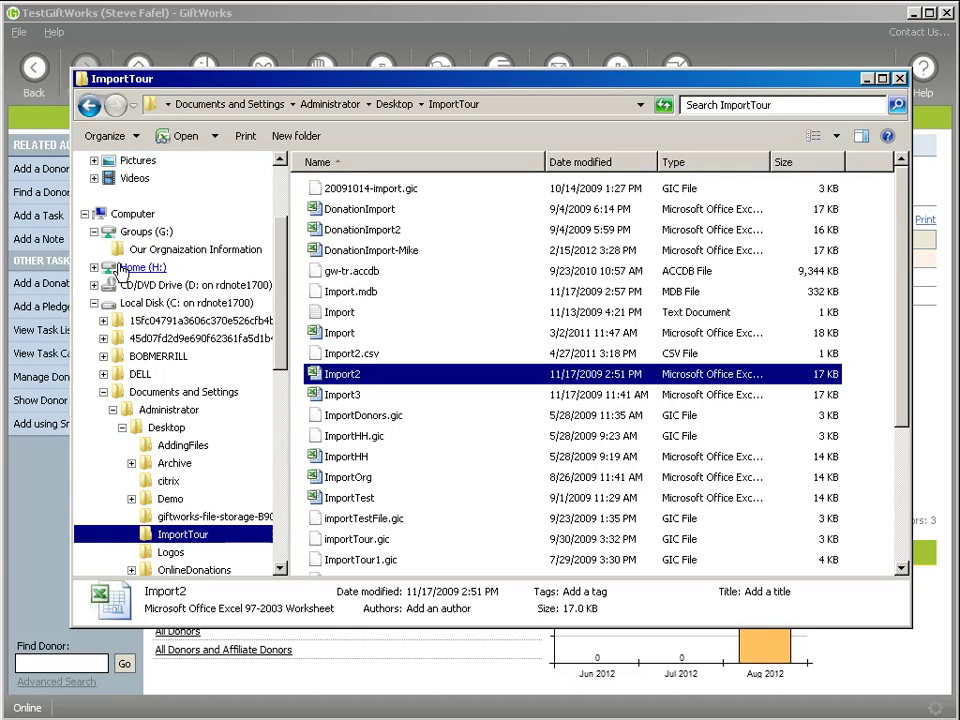
left_click(94, 231)
left_click(94, 285)
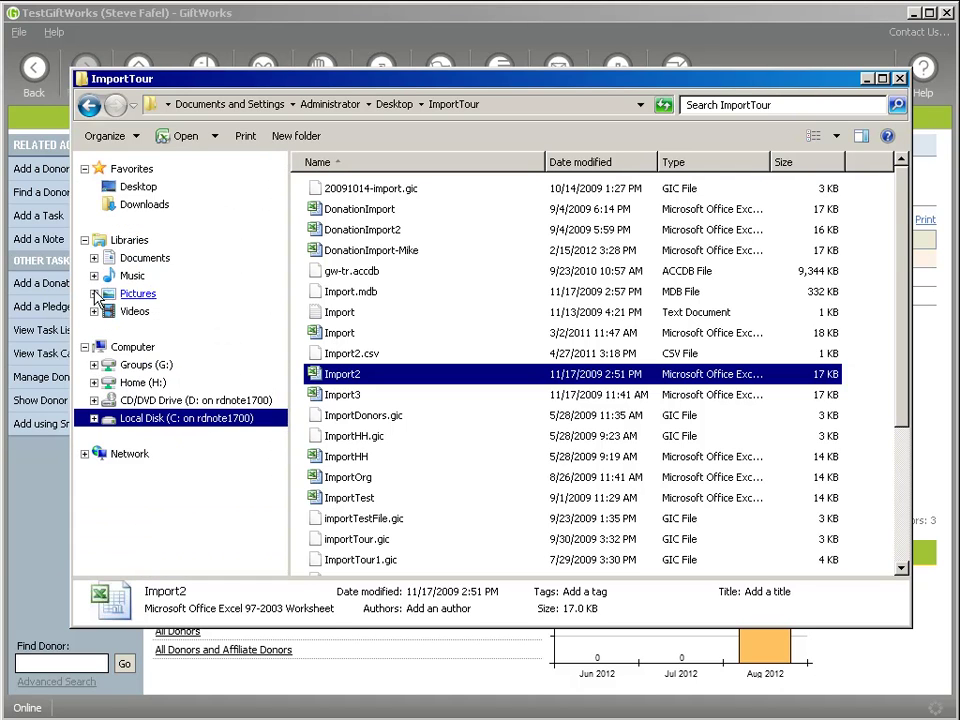
left_click(113, 369)
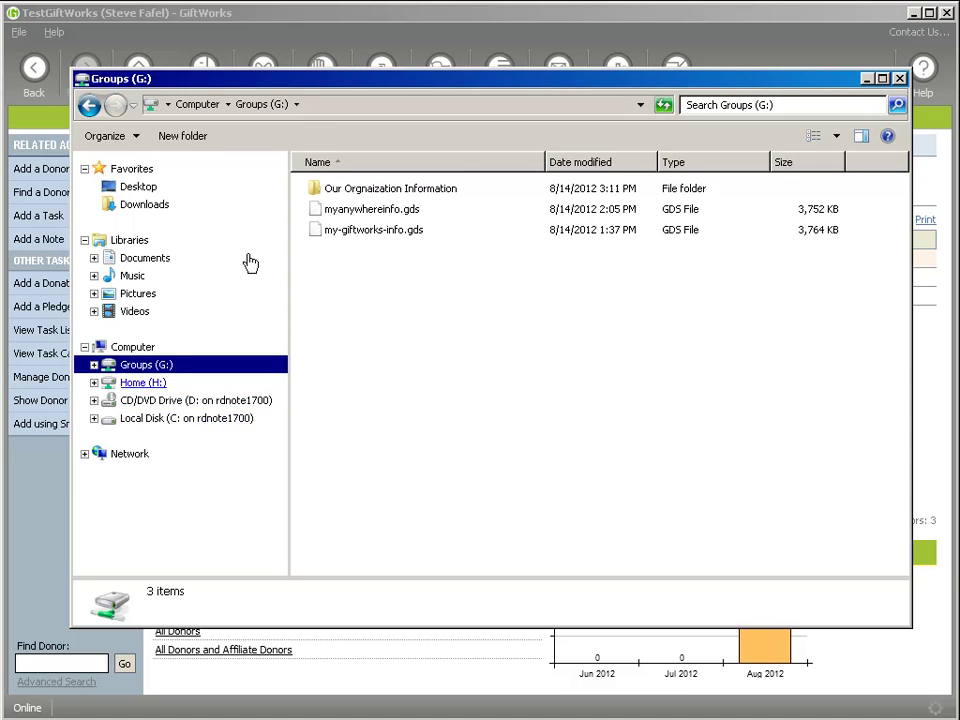
left_click(326, 19)
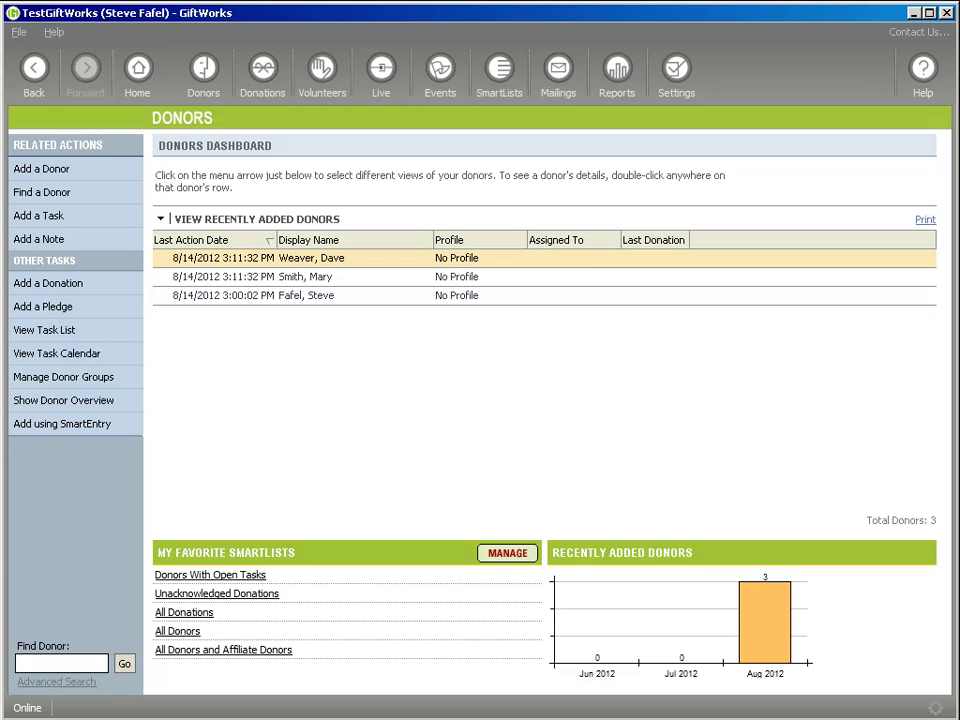
Switch back to the Groups (G:) Explorer window with Alt+Tab
key("alt+Tab")
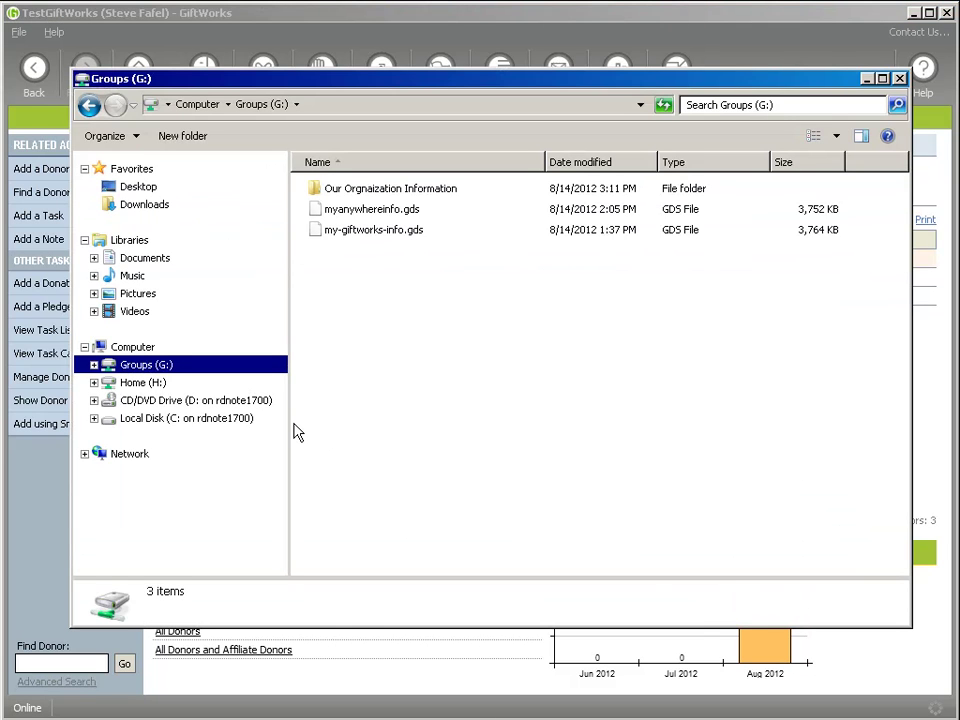